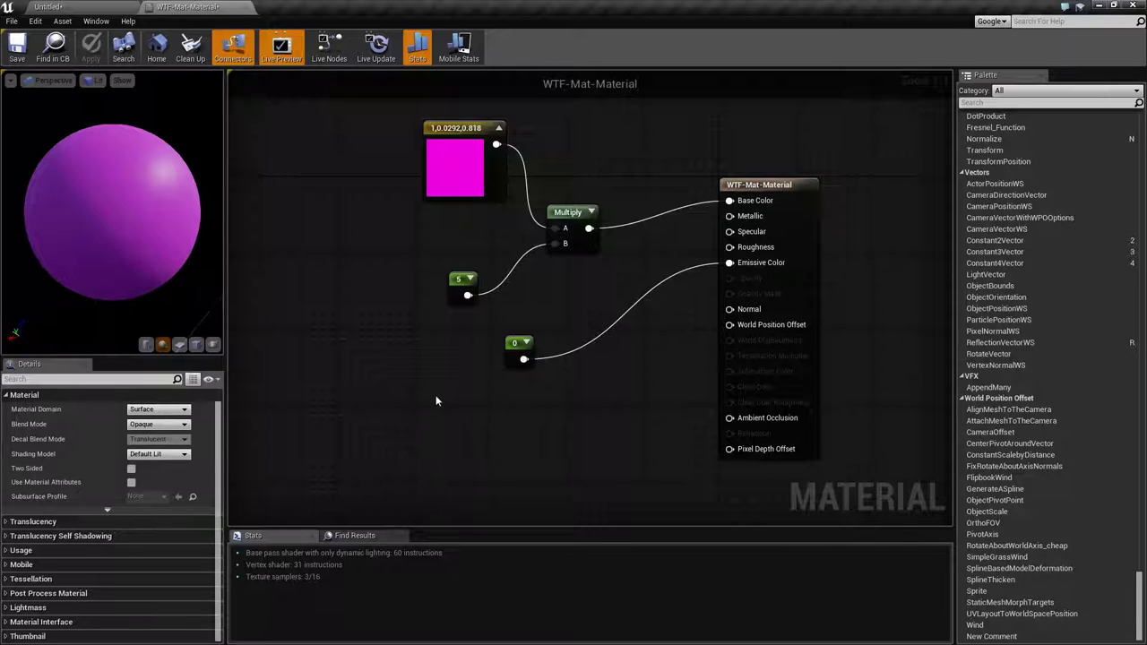
# - Inspect the Multiply and result nodes and confirm the material domain stays Surface
pyautogui.click(563, 213)
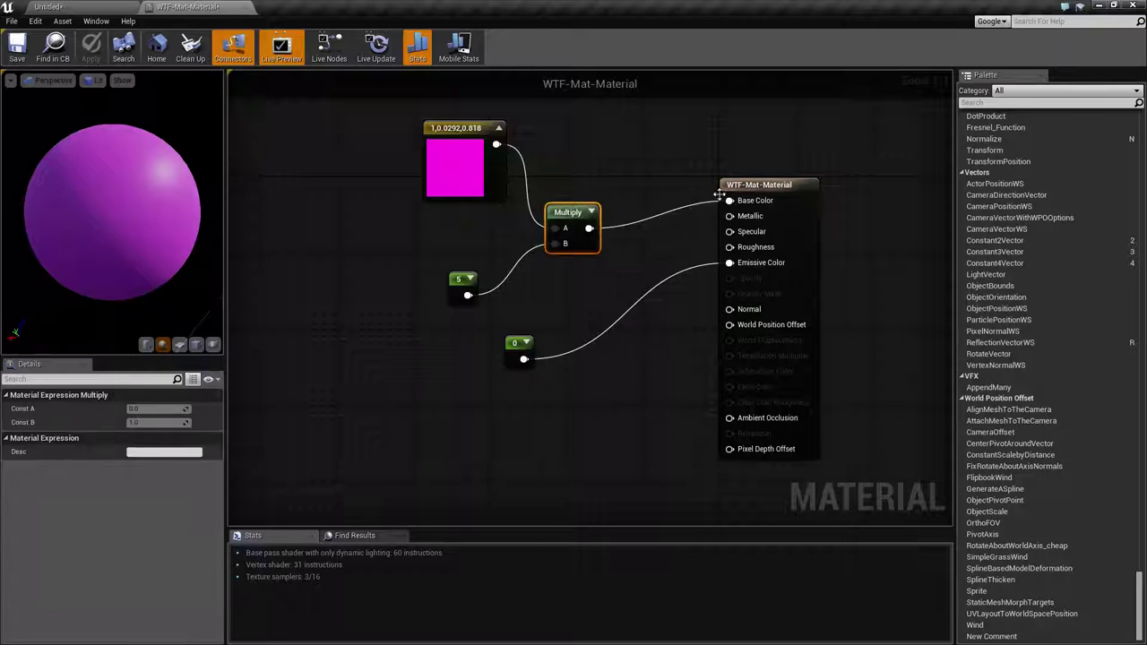
pyautogui.click(740, 189)
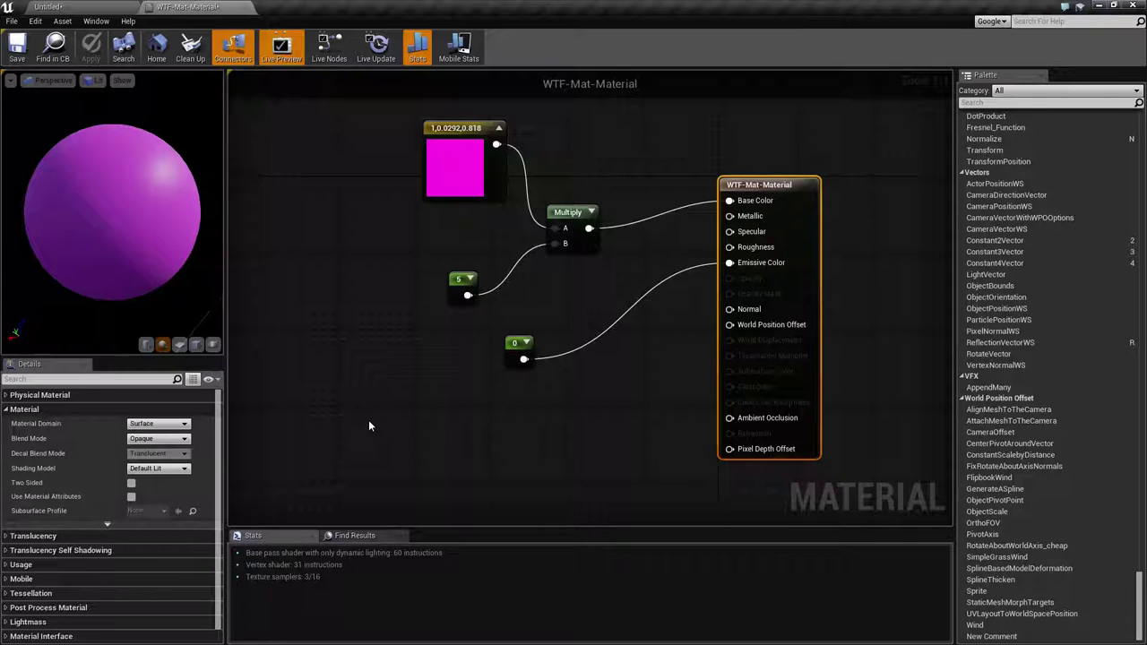
pyautogui.click(155, 424)
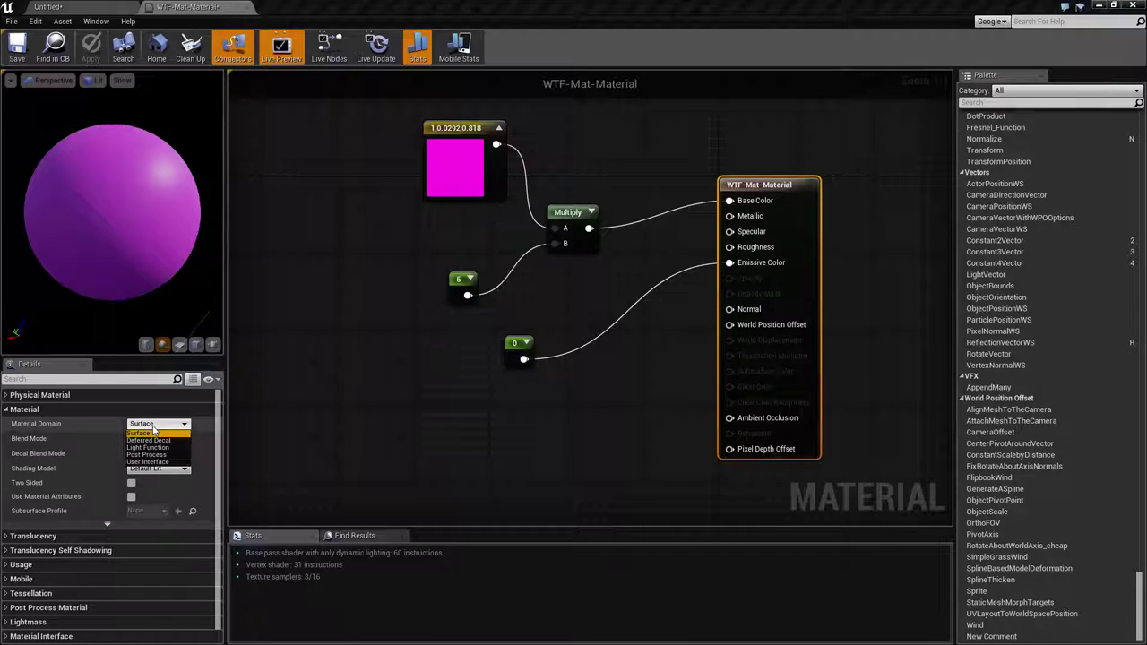
pyautogui.click(148, 433)
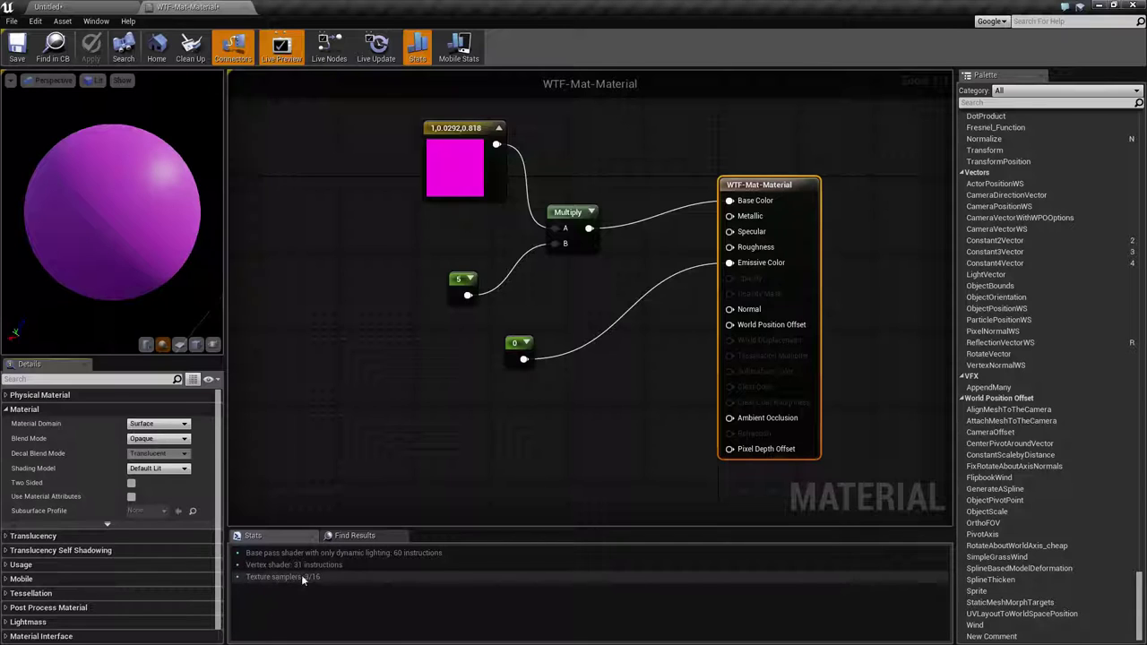
# - Break the Base Color and Emissive Color wires, then check the 31-instruction base pass stats
pyautogui.keyDown('alt'); pyautogui.click(729, 200); pyautogui.keyUp('alt')
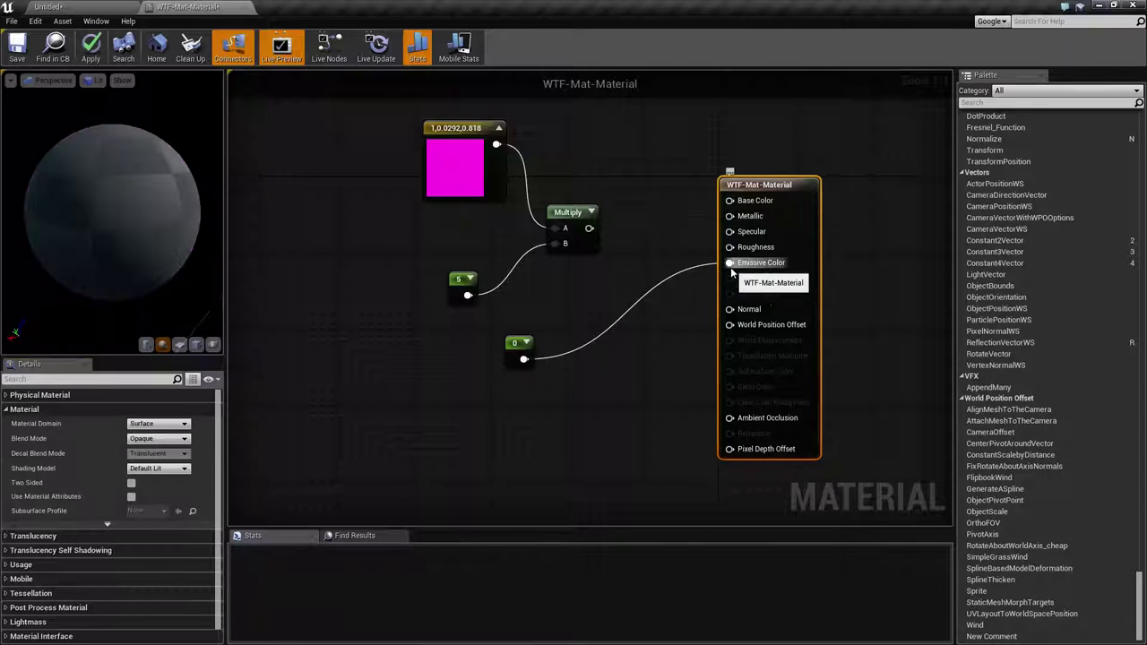
pyautogui.keyDown('alt'); pyautogui.click(730, 263); pyautogui.keyUp('alt')
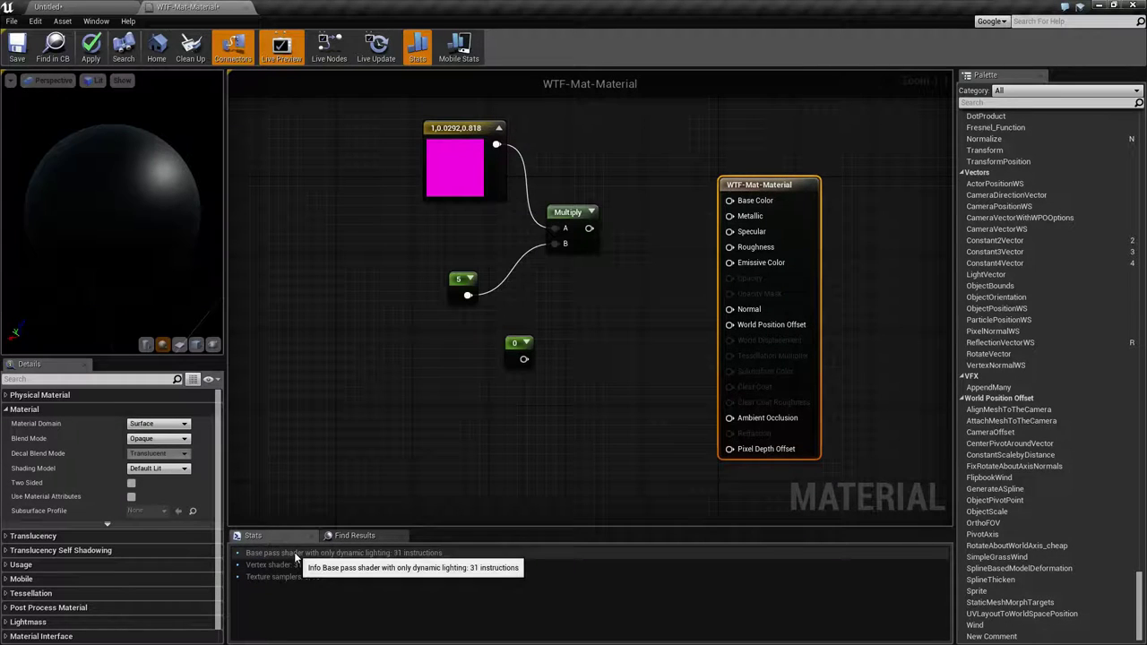
pyautogui.click(454, 158)
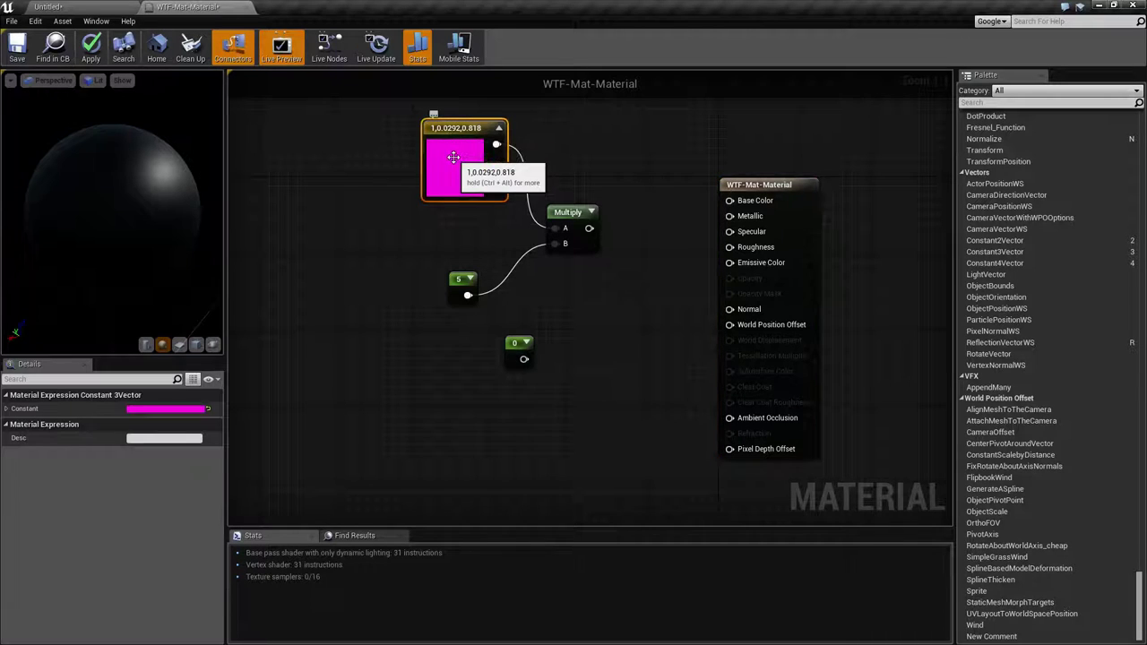
pyautogui.click(572, 226)
pyautogui.click(551, 323)
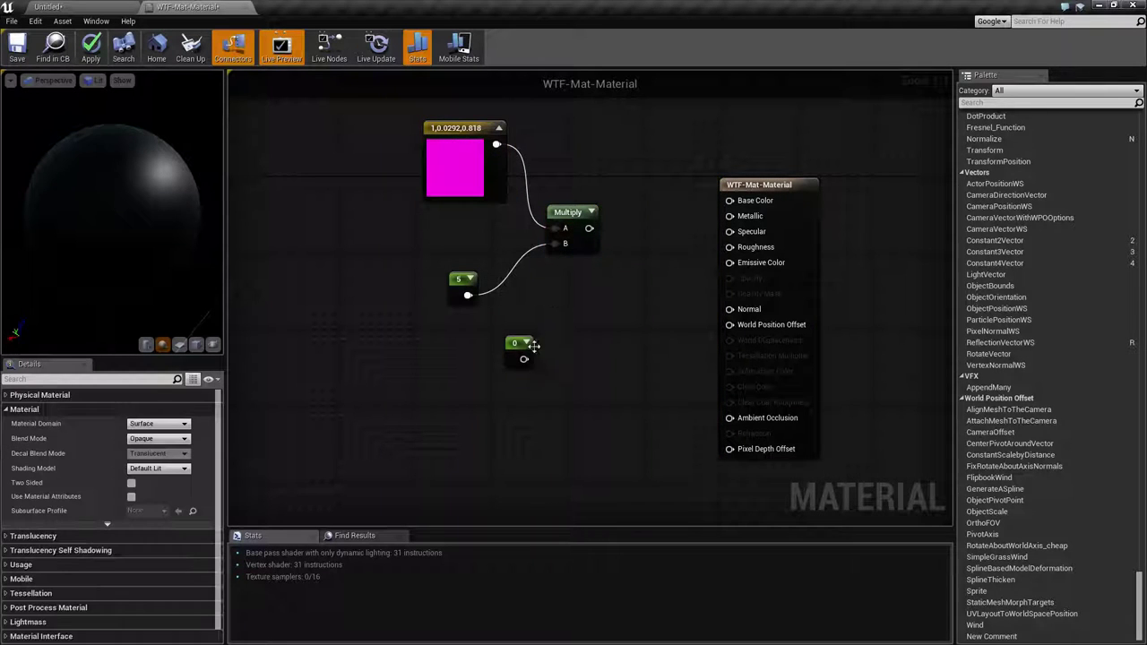
pyautogui.click(389, 554)
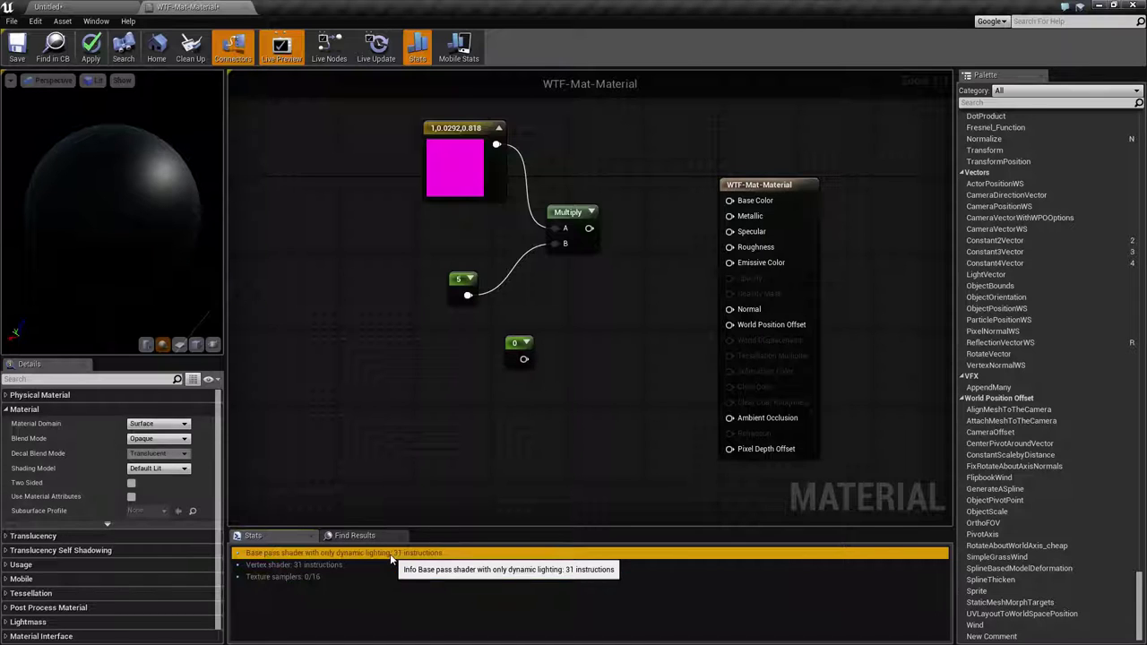
pyautogui.click(150, 425)
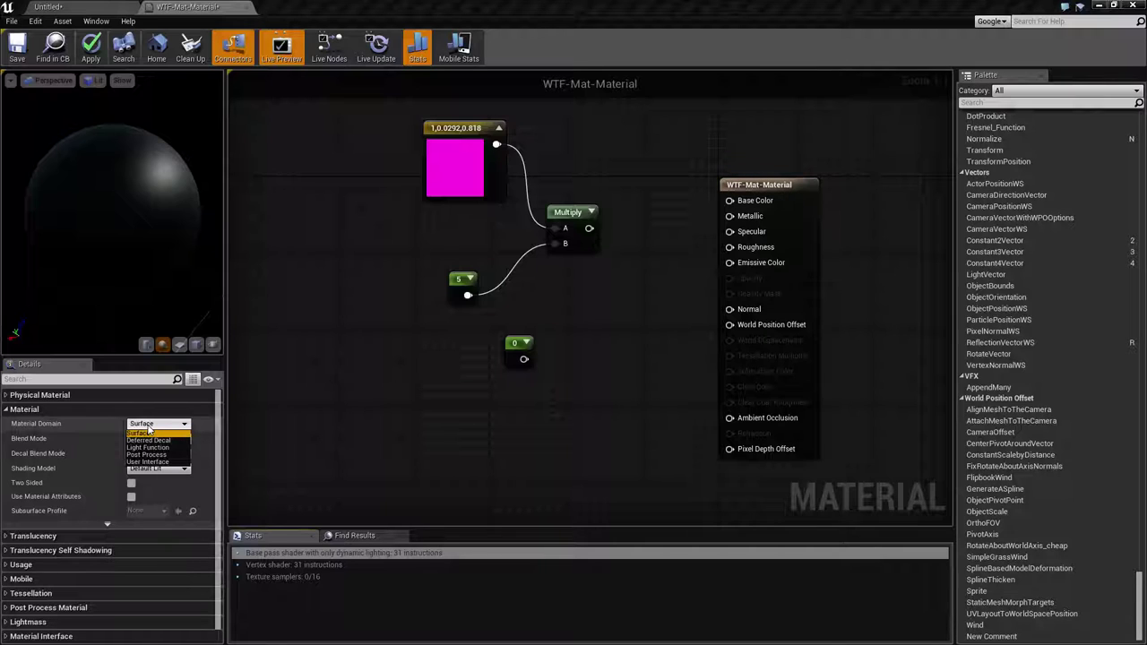
# - Switch the material domain from Surface to Deferred Decal, adding the Opacity input
pyautogui.click(148, 431)
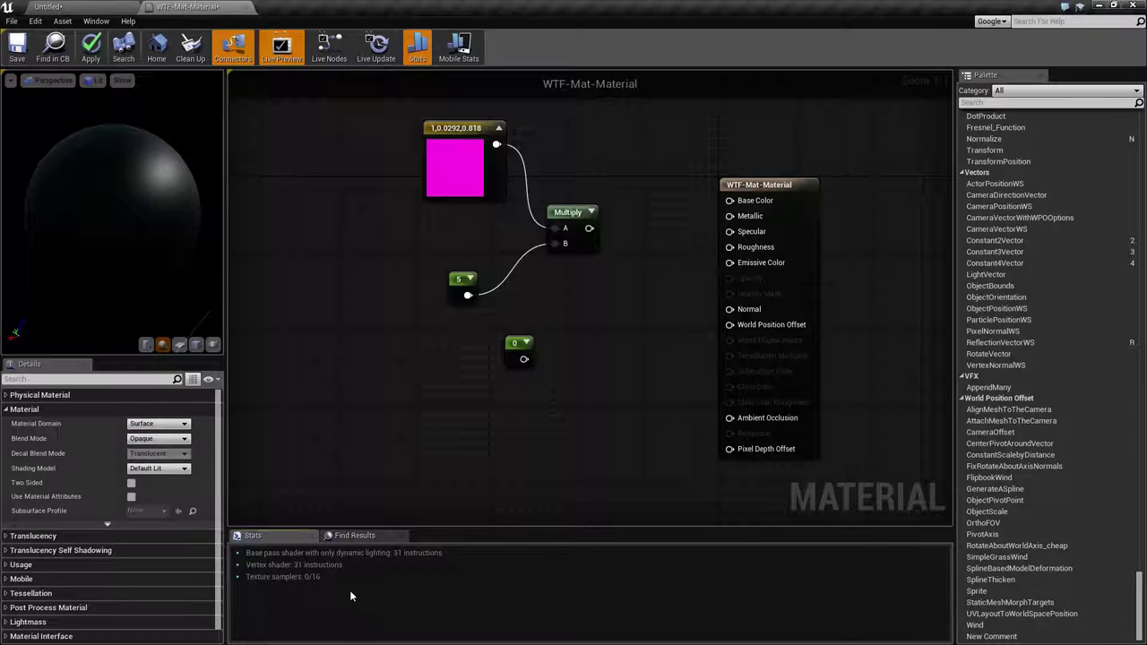
pyautogui.click(162, 424)
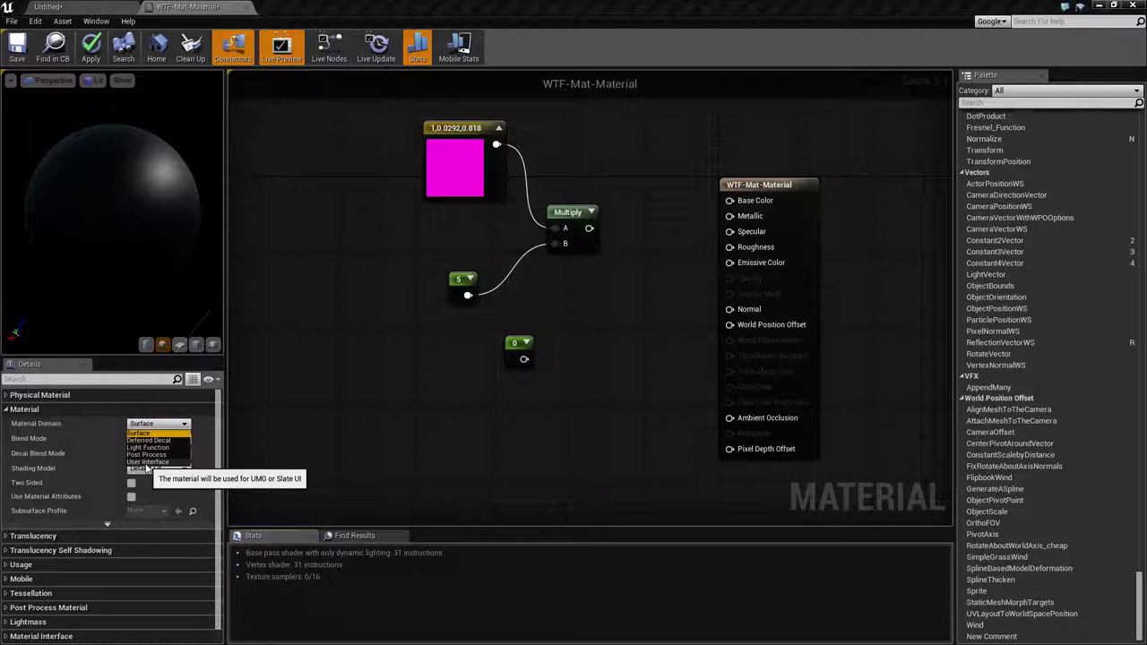
pyautogui.click(578, 419)
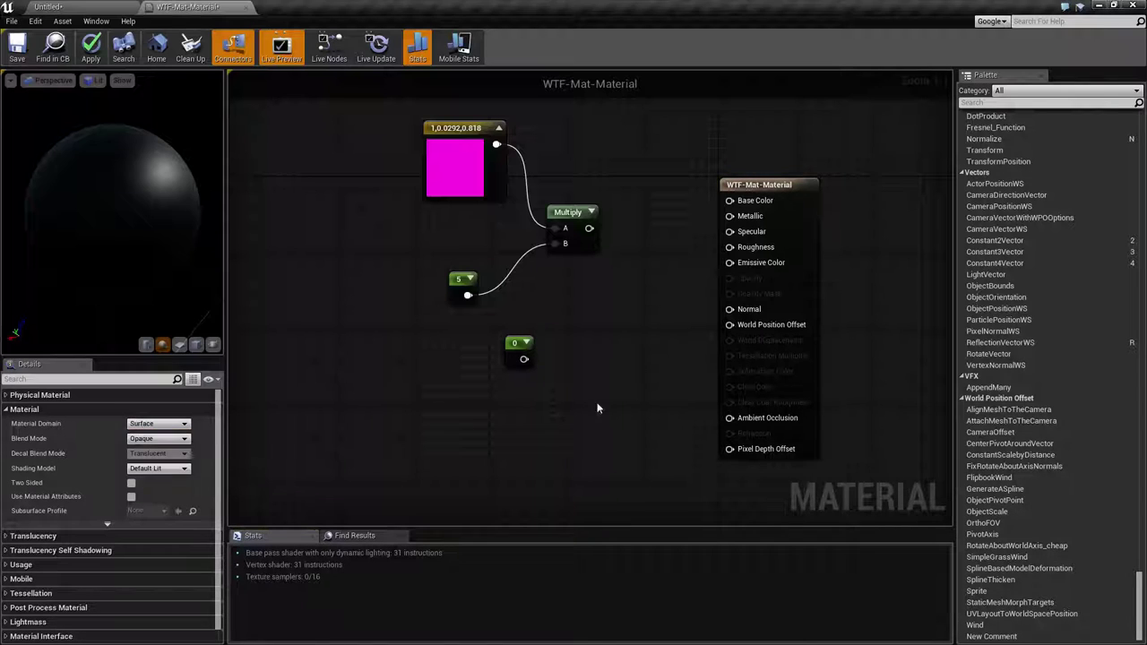
pyautogui.click(761, 184)
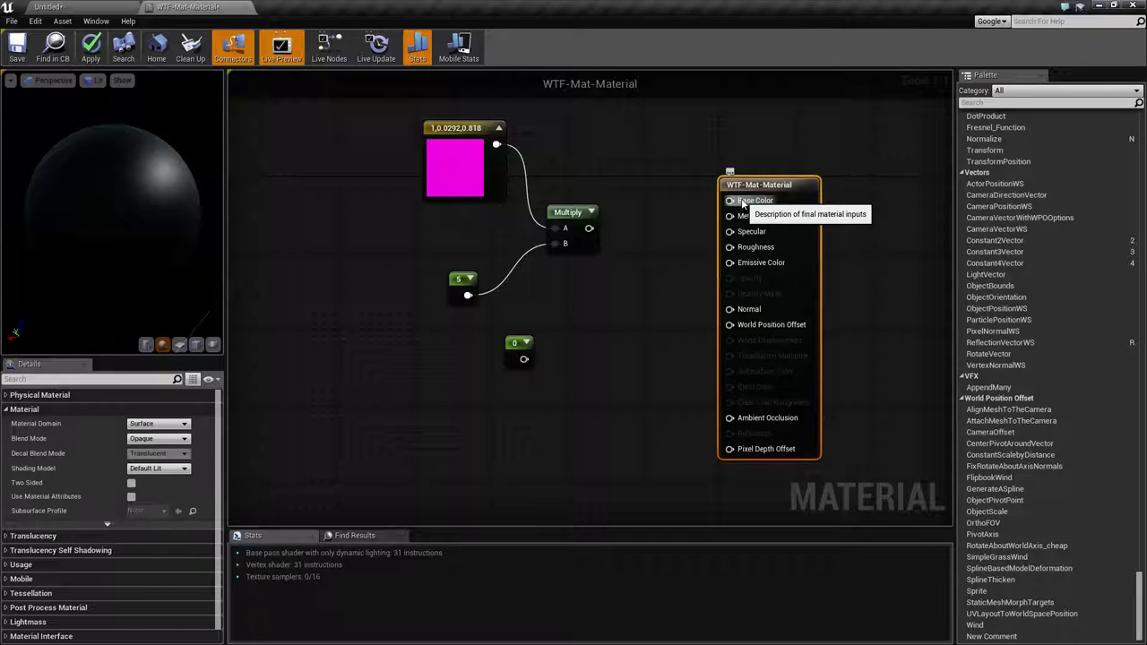
pyautogui.click(159, 423)
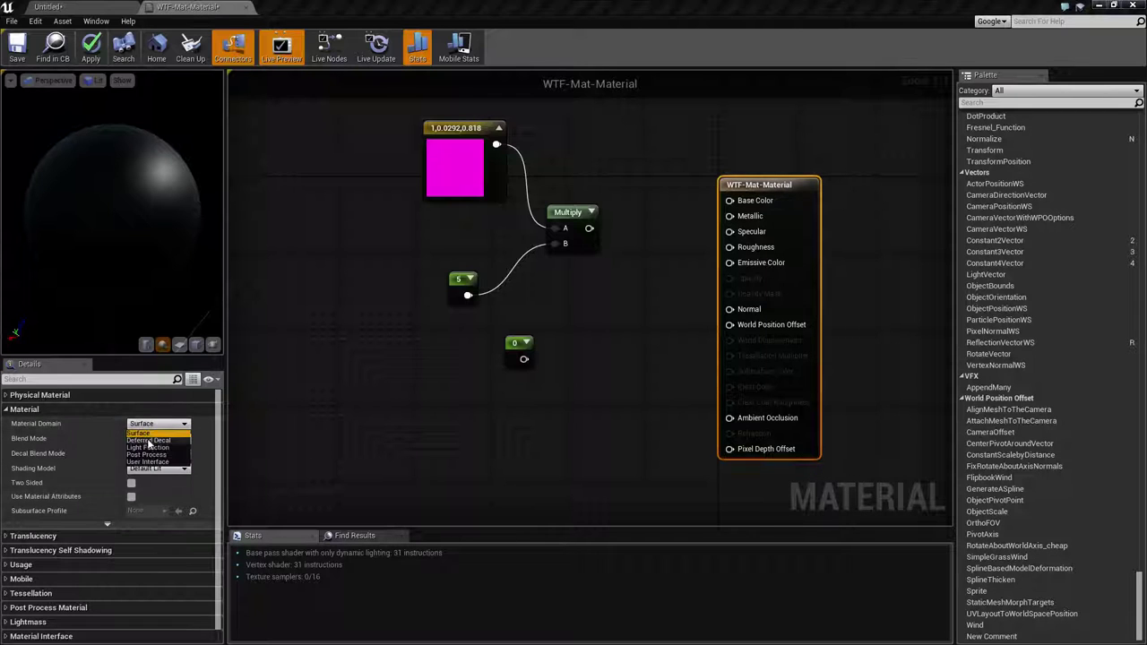
pyautogui.click(149, 441)
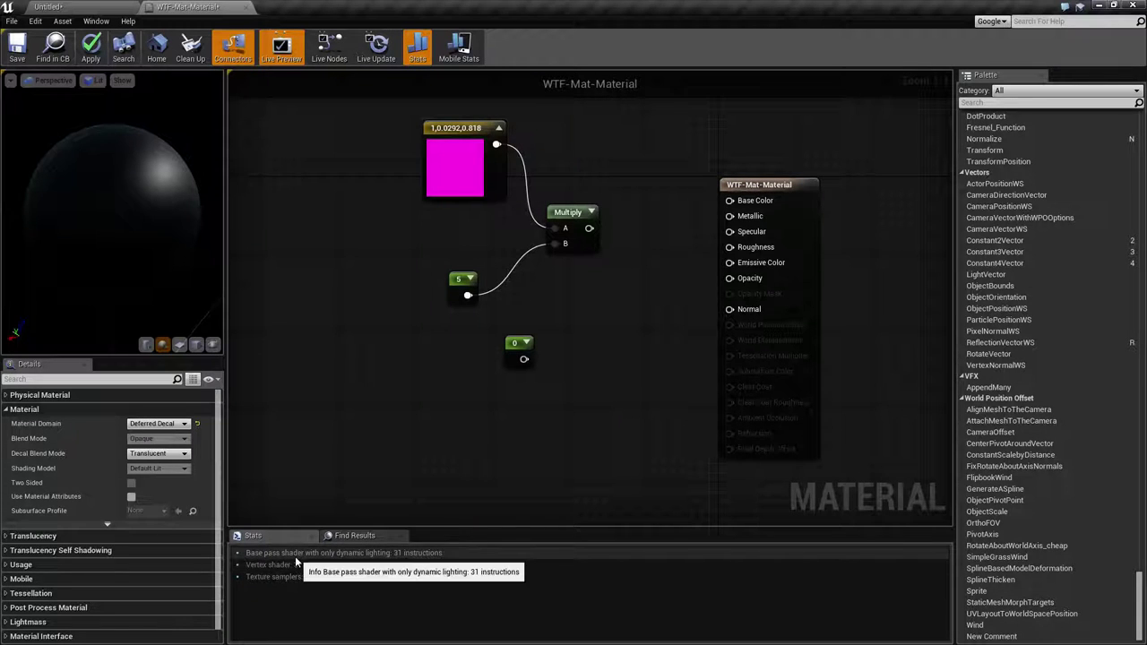
# - Try Light Function and then Post Process as the material domain
pyautogui.click(157, 423)
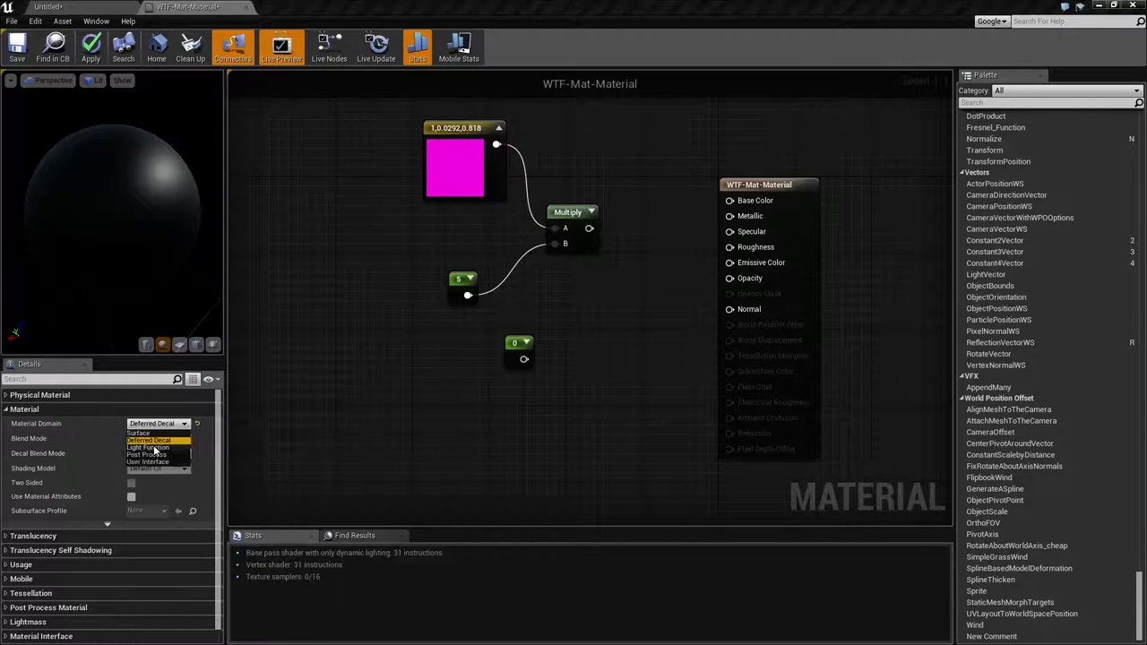
pyautogui.click(152, 446)
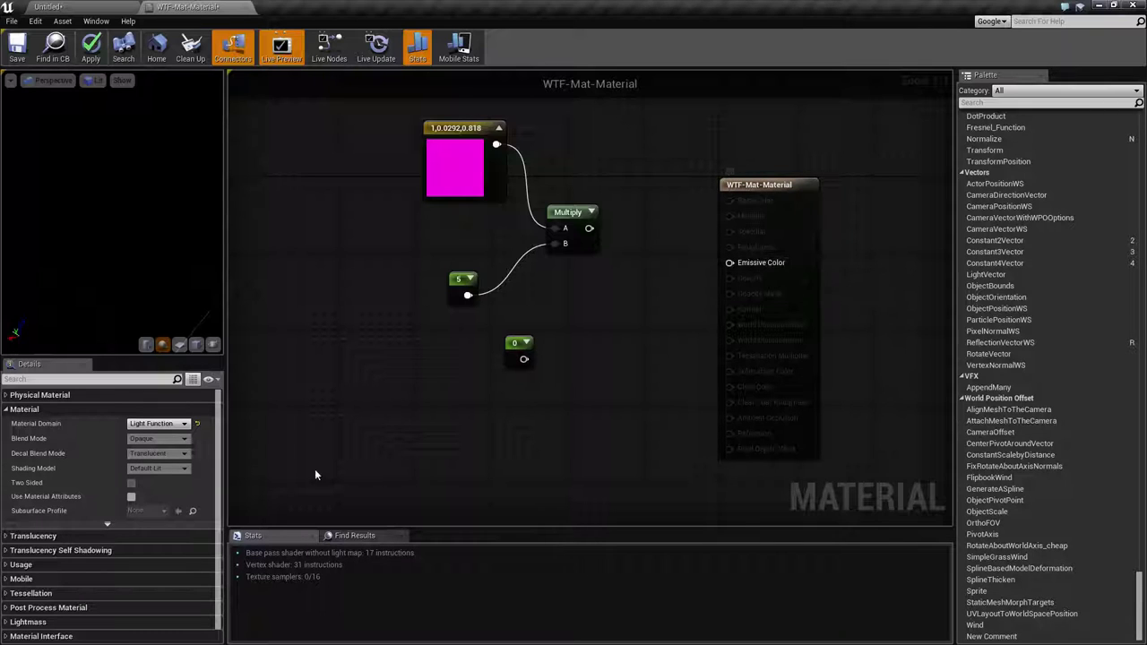
pyautogui.click(158, 423)
pyautogui.click(158, 454)
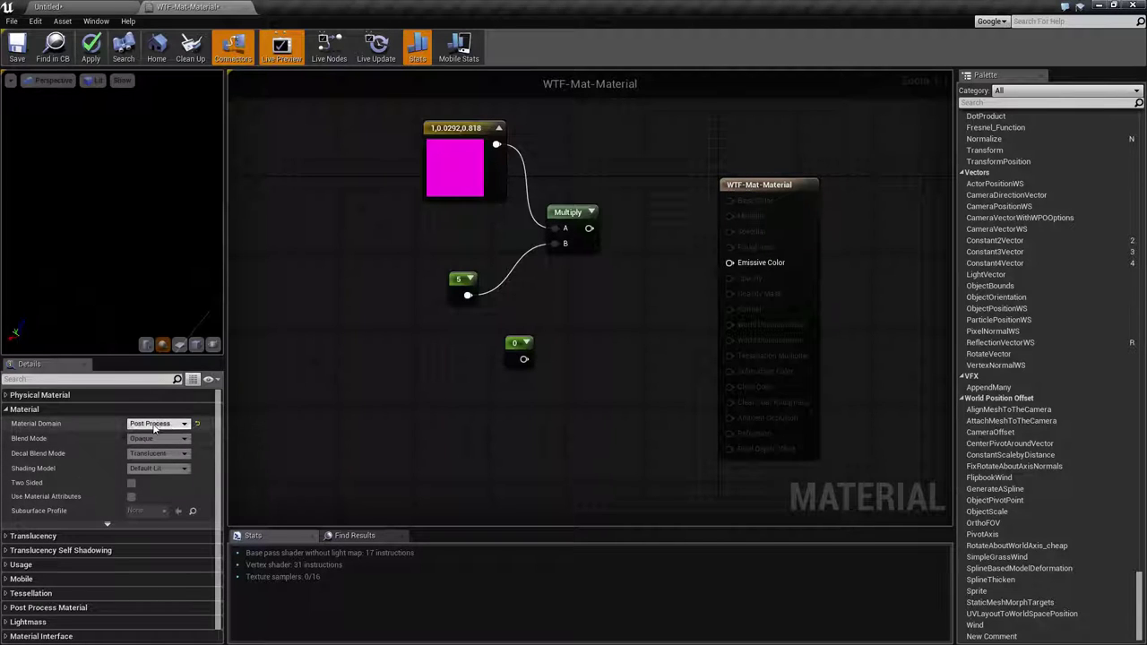
# - Set the material domain to User Interface, exposing Final Color, Opacity and Opacity Mask
pyautogui.click(157, 423)
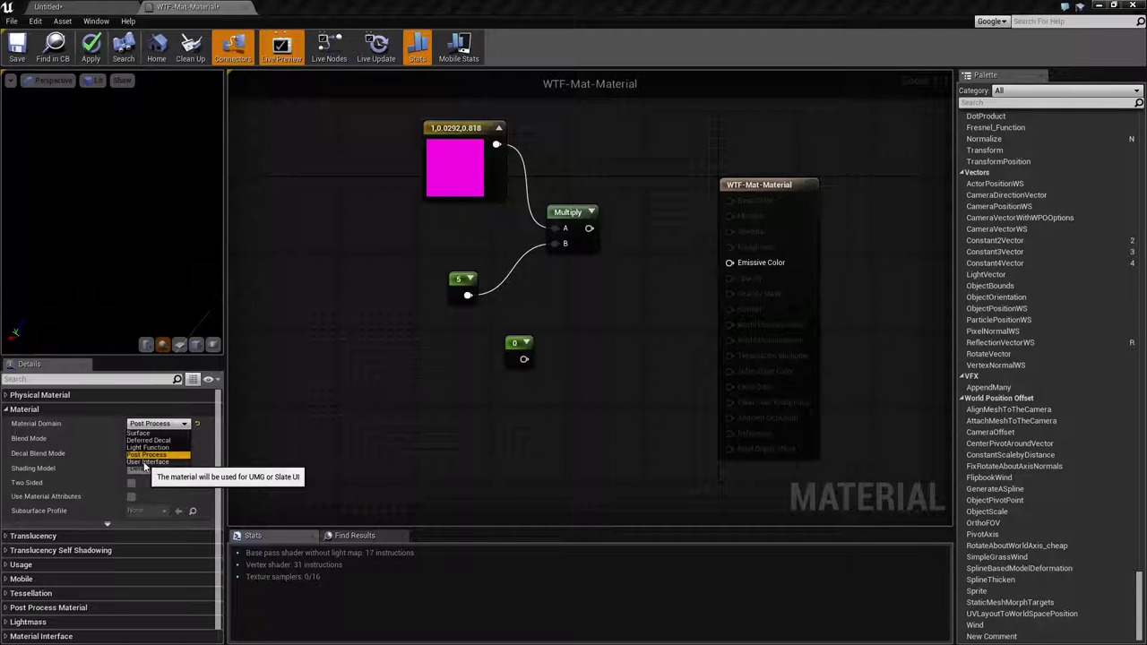
pyautogui.click(166, 425)
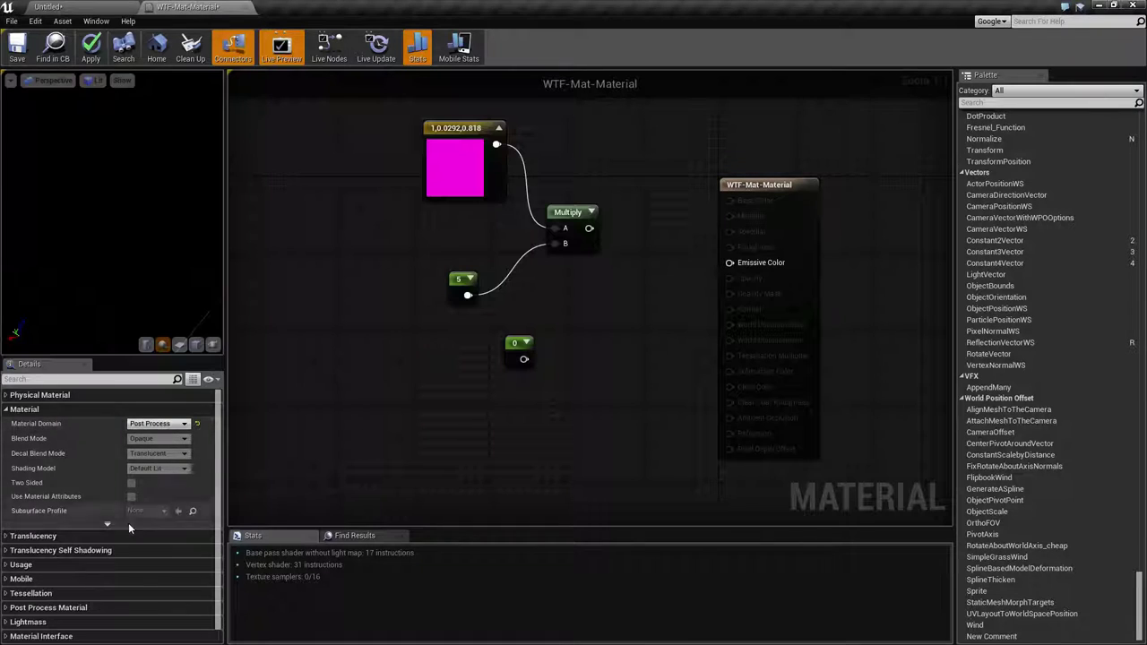
pyautogui.click(179, 425)
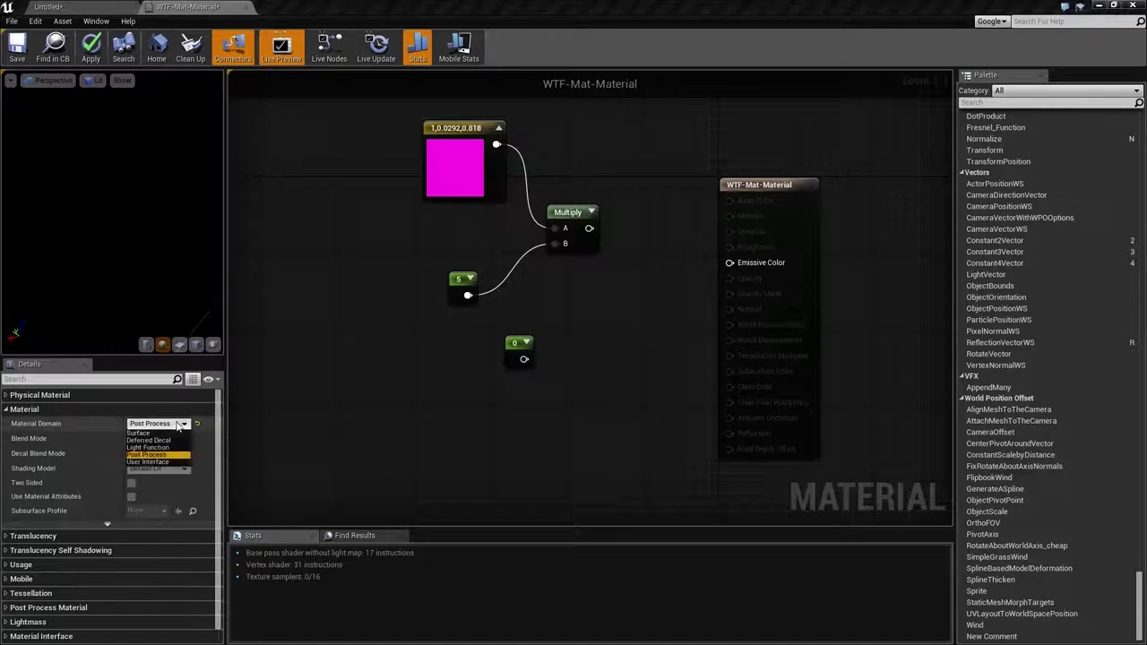
pyautogui.click(154, 461)
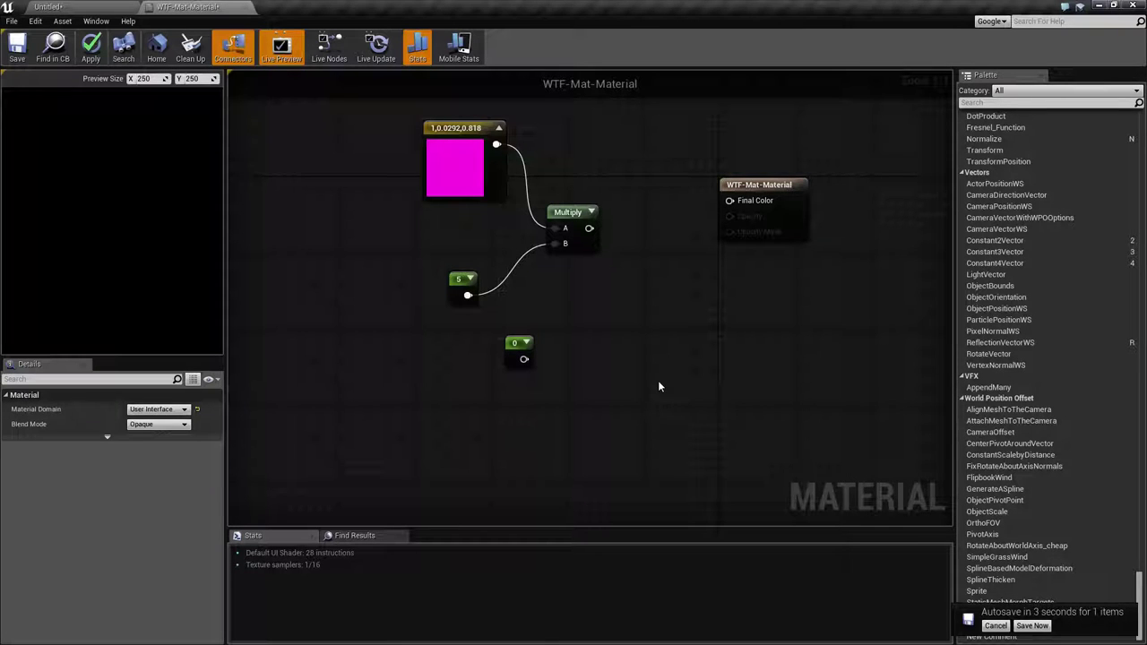
# - Set the material domain back to Surface and review the blend modes, keeping Opaque
pyautogui.click(155, 410)
pyautogui.click(147, 420)
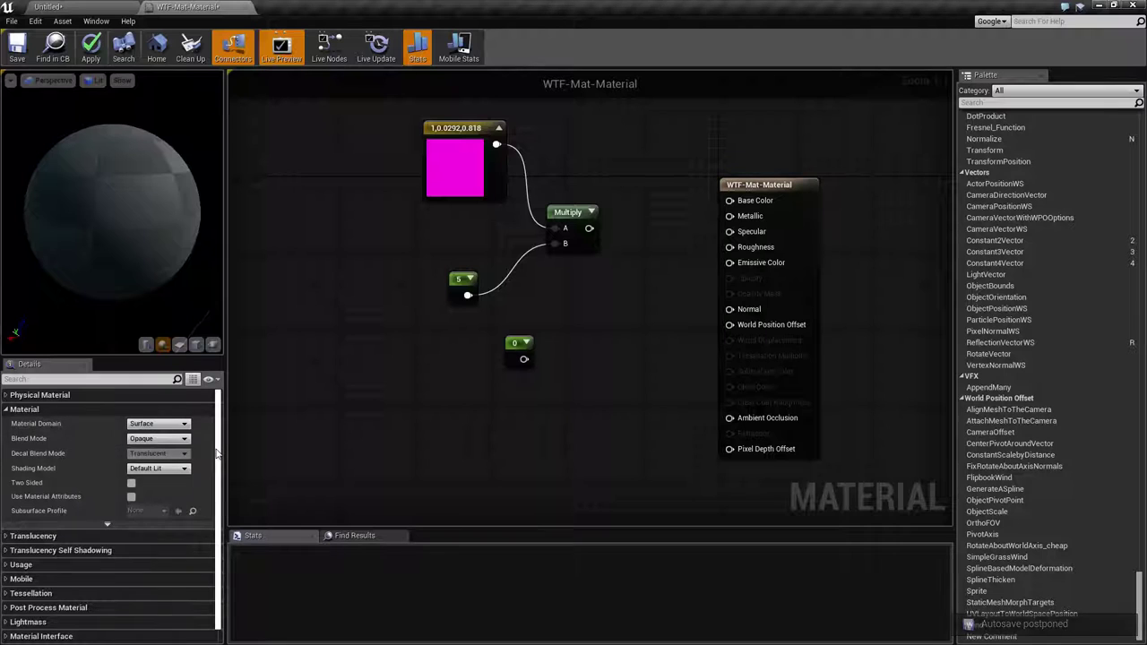
pyautogui.click(155, 438)
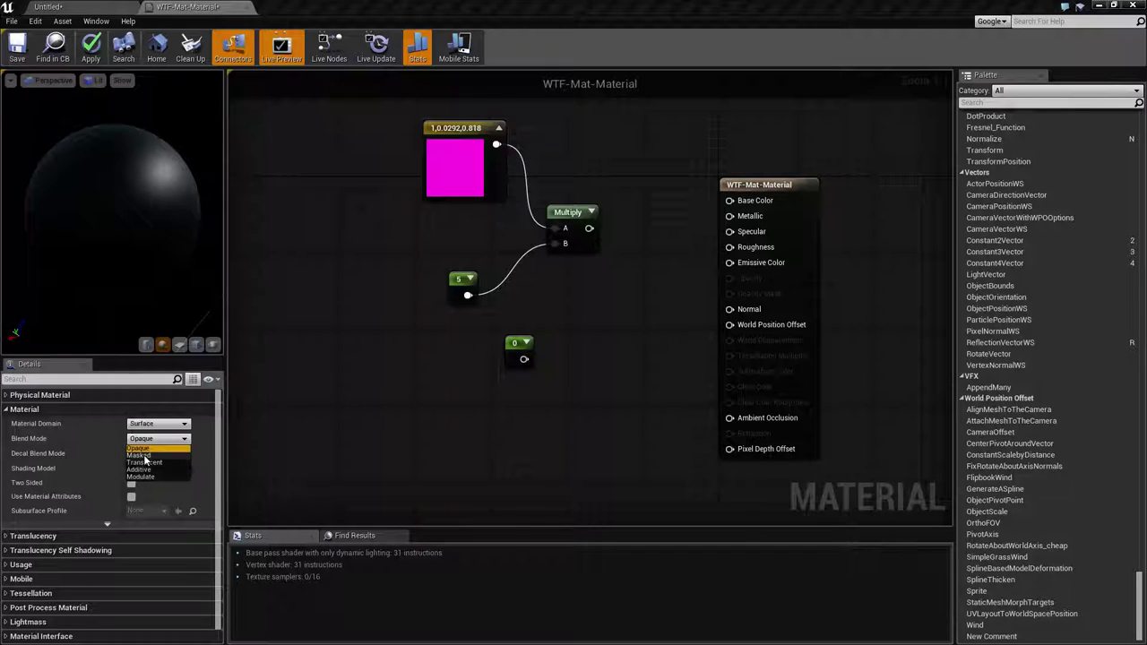
pyautogui.press('Escape')
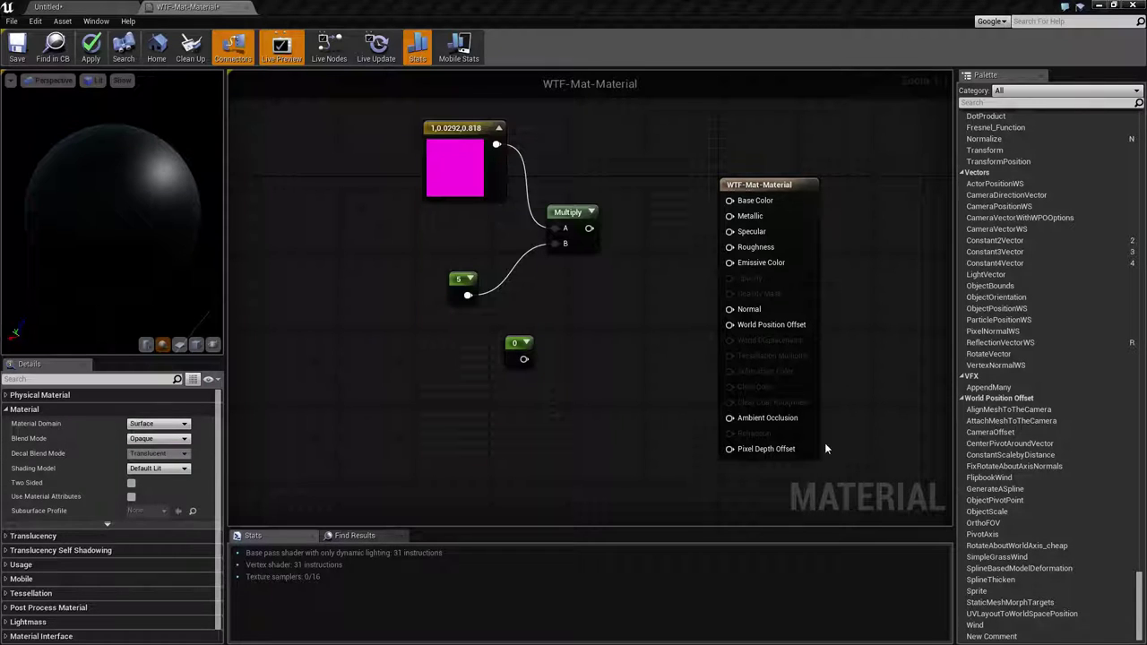
pyautogui.click(152, 440)
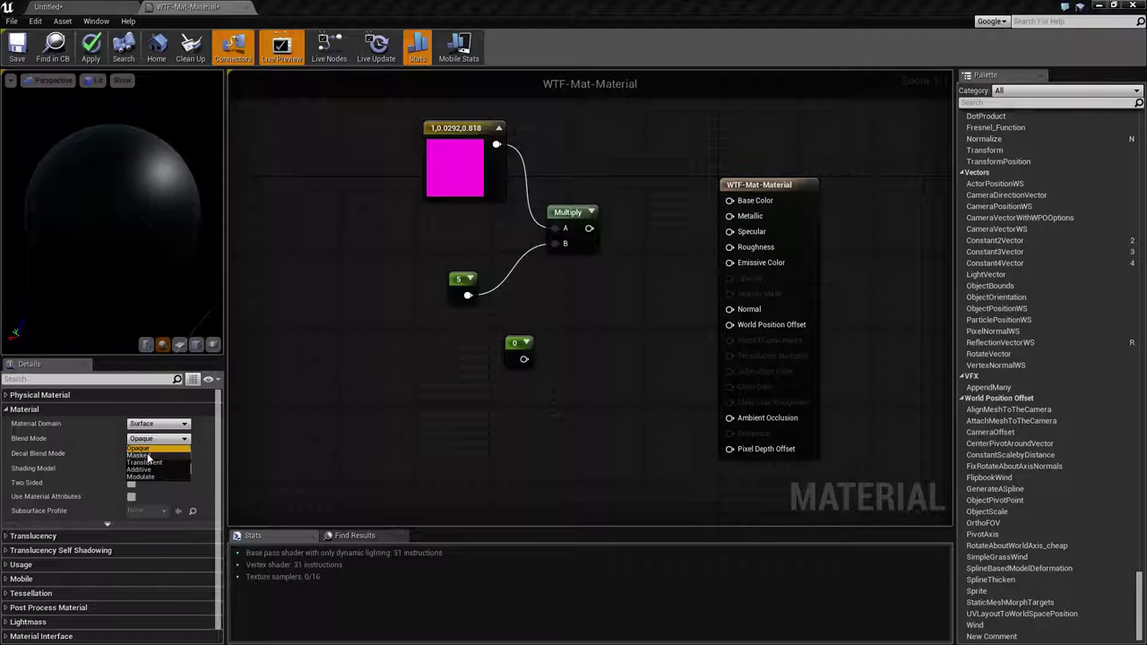
# - Make the blend mode Masked with advanced settings shown, toggling Opaque and back; clip value 0.3333
pyautogui.click(140, 455)
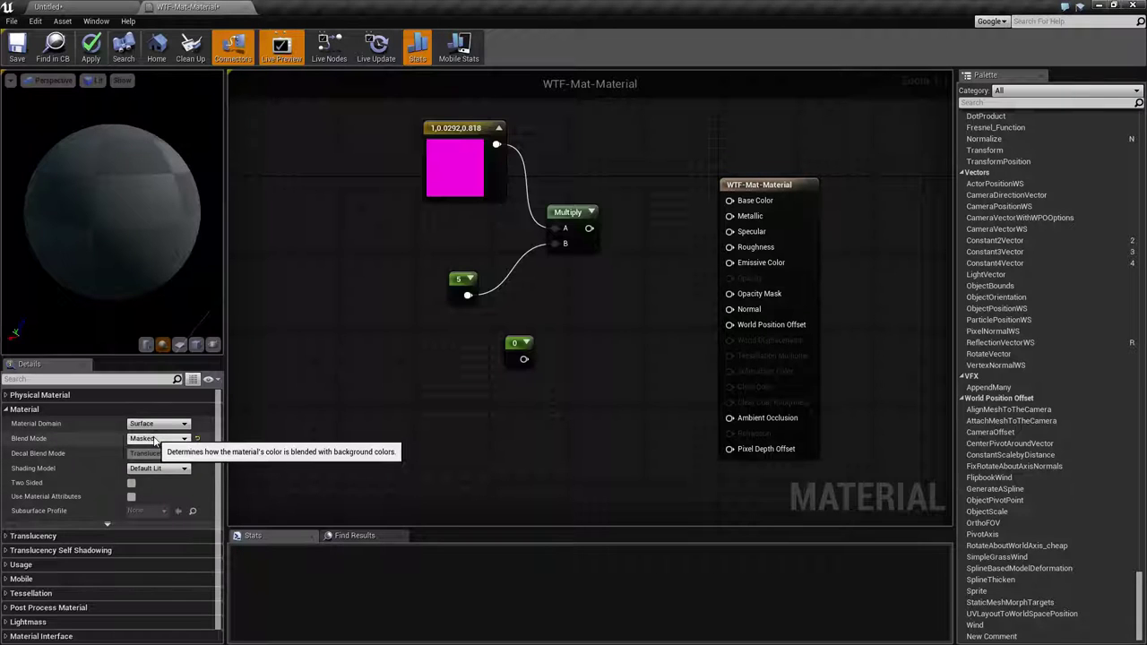
pyautogui.click(108, 525)
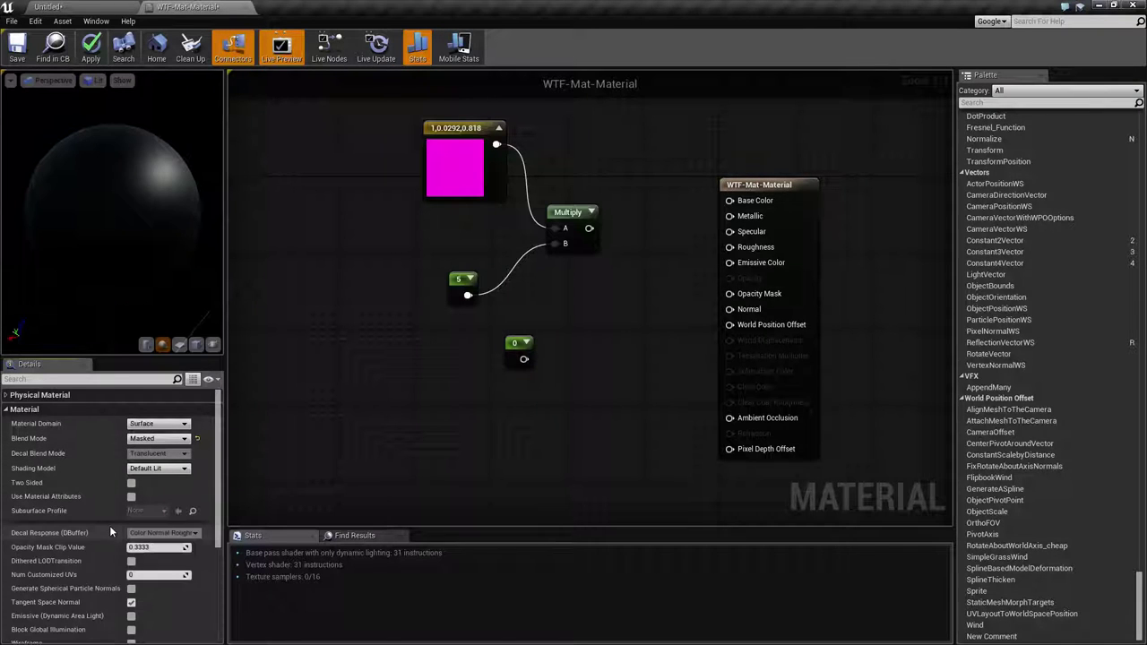
pyautogui.click(156, 438)
pyautogui.click(139, 448)
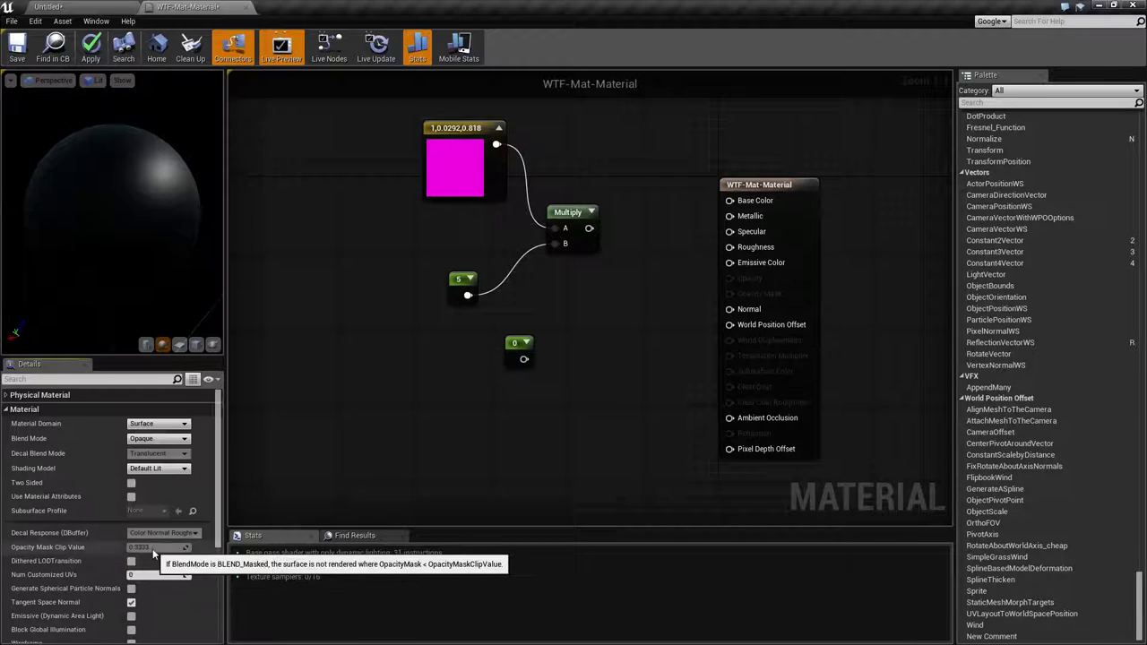
pyautogui.click(157, 438)
pyautogui.click(144, 461)
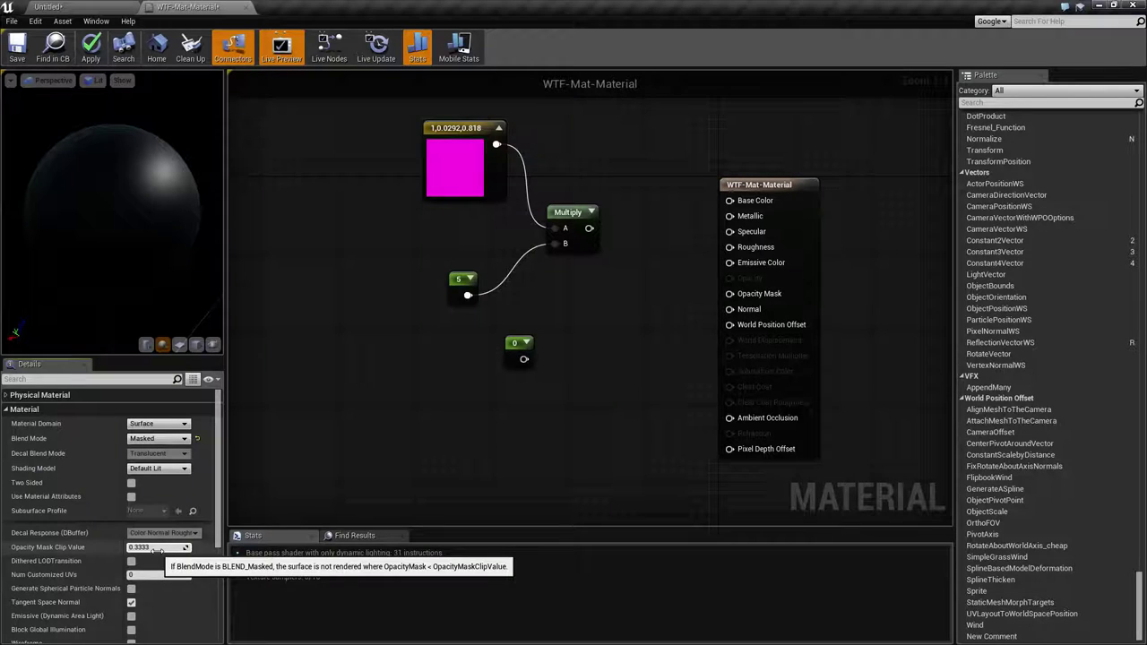
# - Try the Translucent blend mode, then switch the blend mode to Additive
pyautogui.click(147, 440)
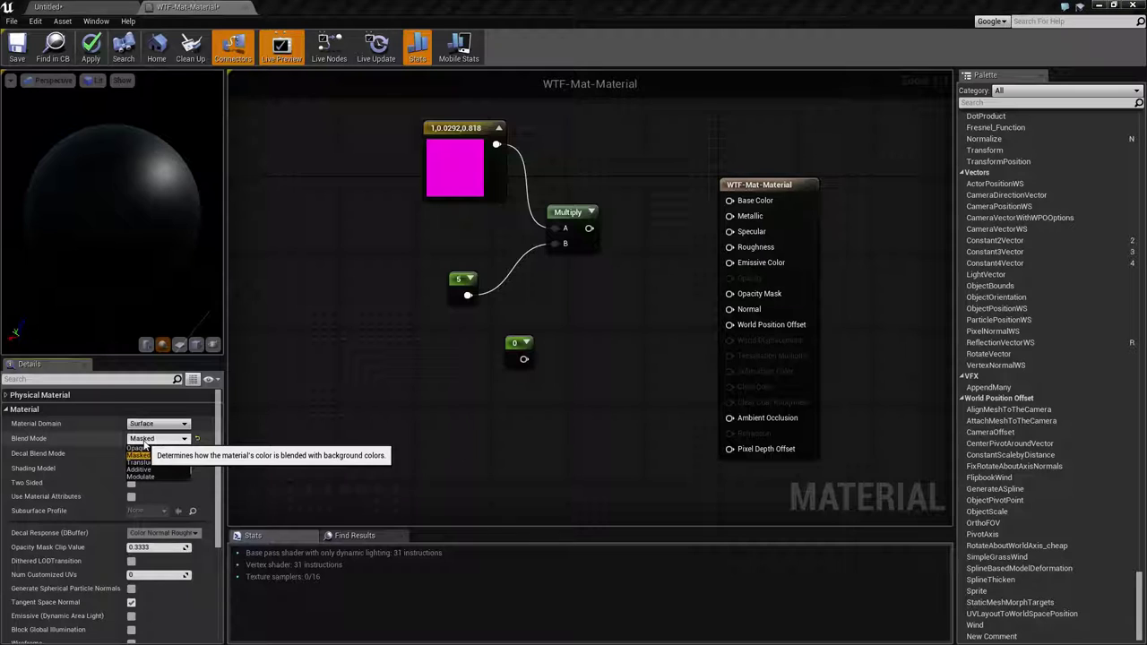
pyautogui.click(144, 463)
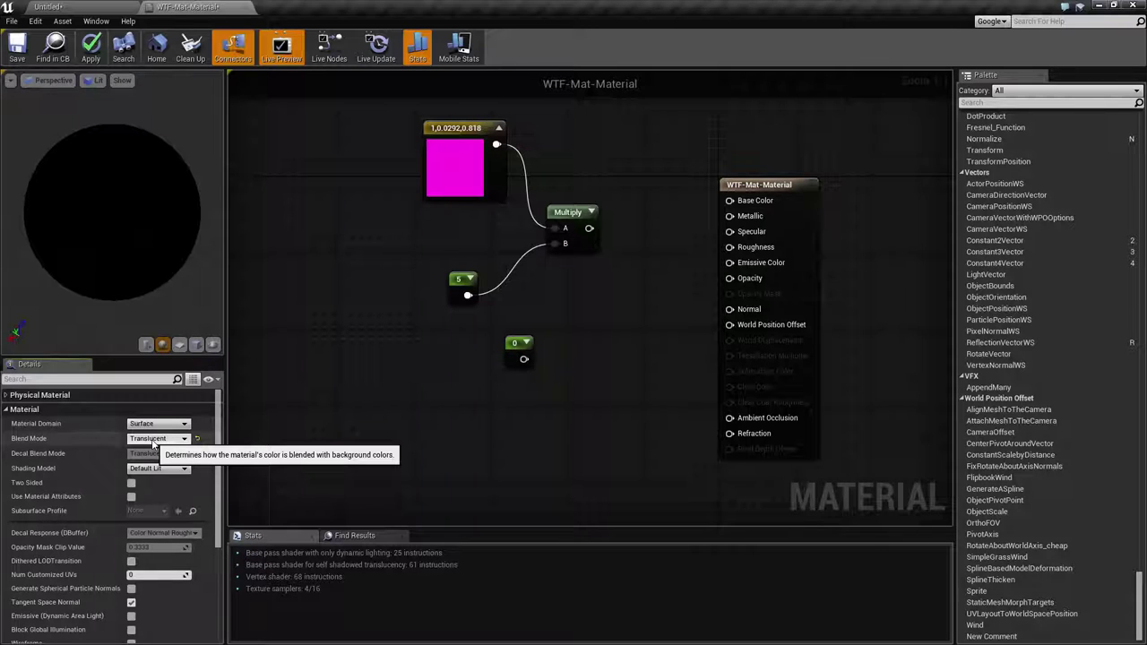
pyautogui.click(154, 439)
pyautogui.click(154, 469)
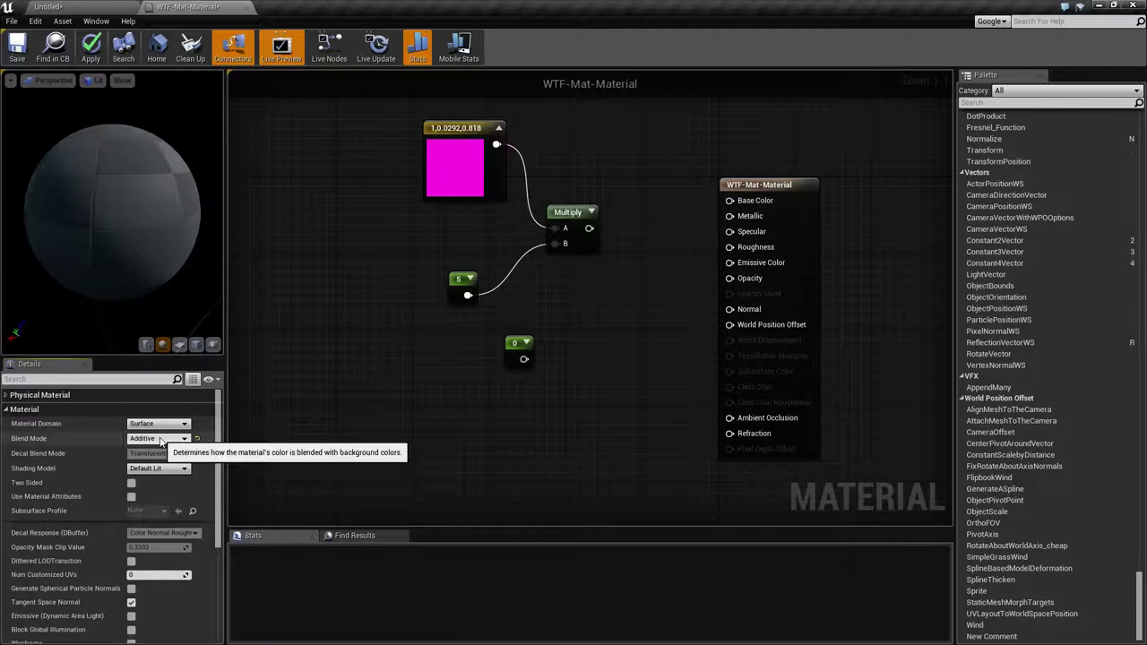
pyautogui.click(160, 438)
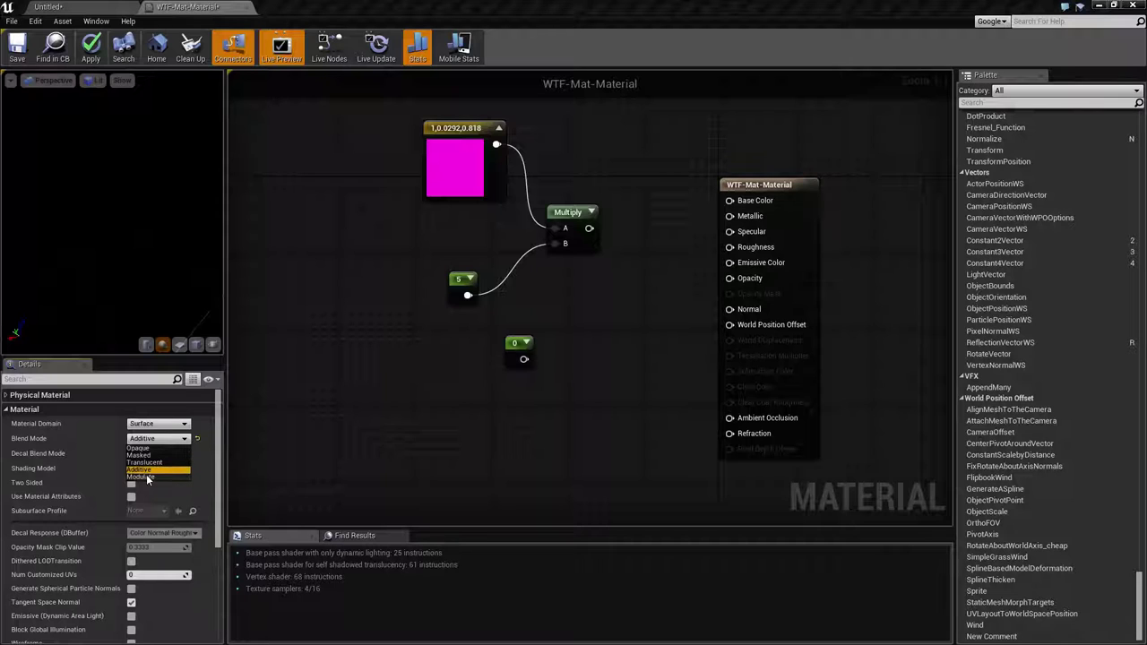
# - Set the blend mode to Modulate and review the two SM5 translucency errors in Stats
pyautogui.click(147, 477)
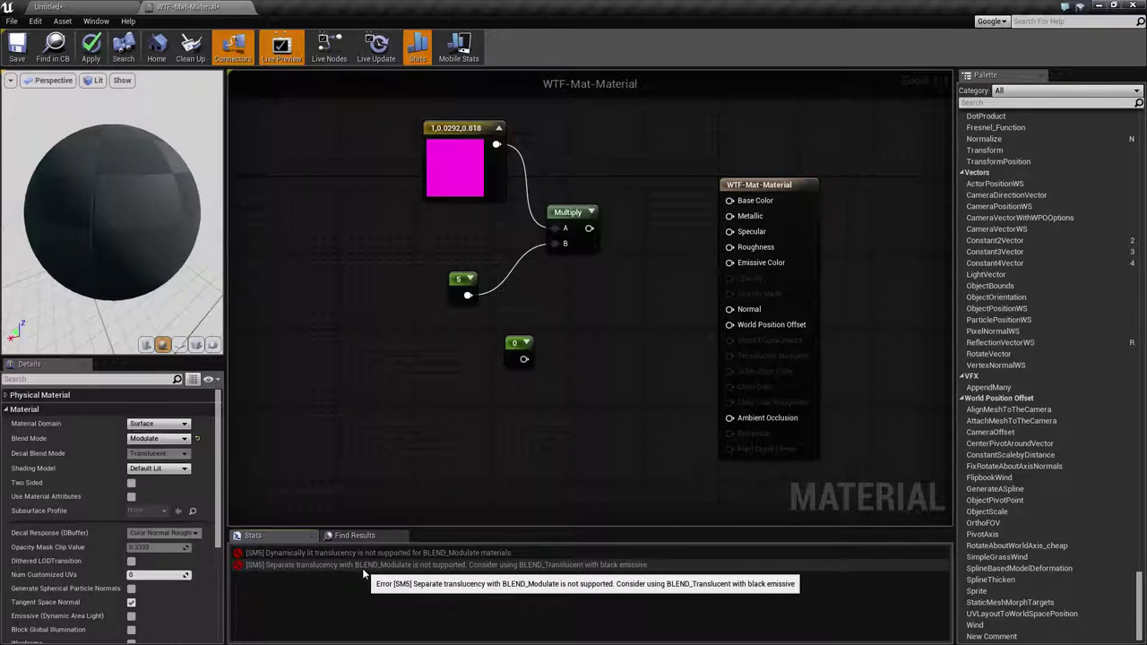
pyautogui.click(156, 469)
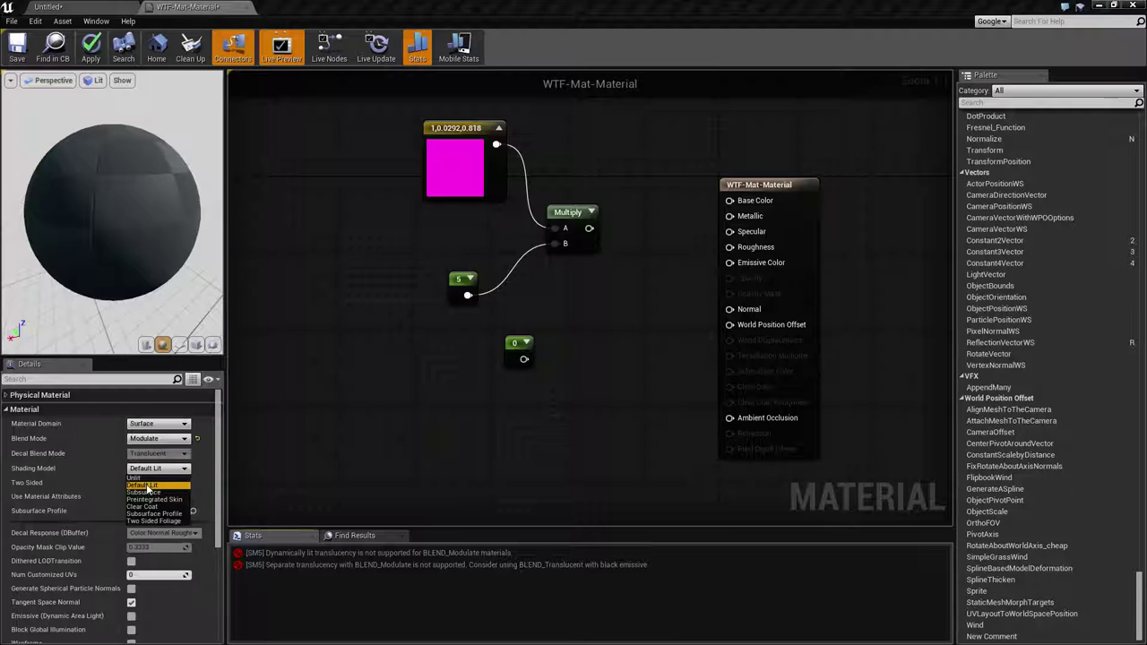
# - Set the shading model to Unlit, try Default Lit, then return to Unlit
pyautogui.click(147, 478)
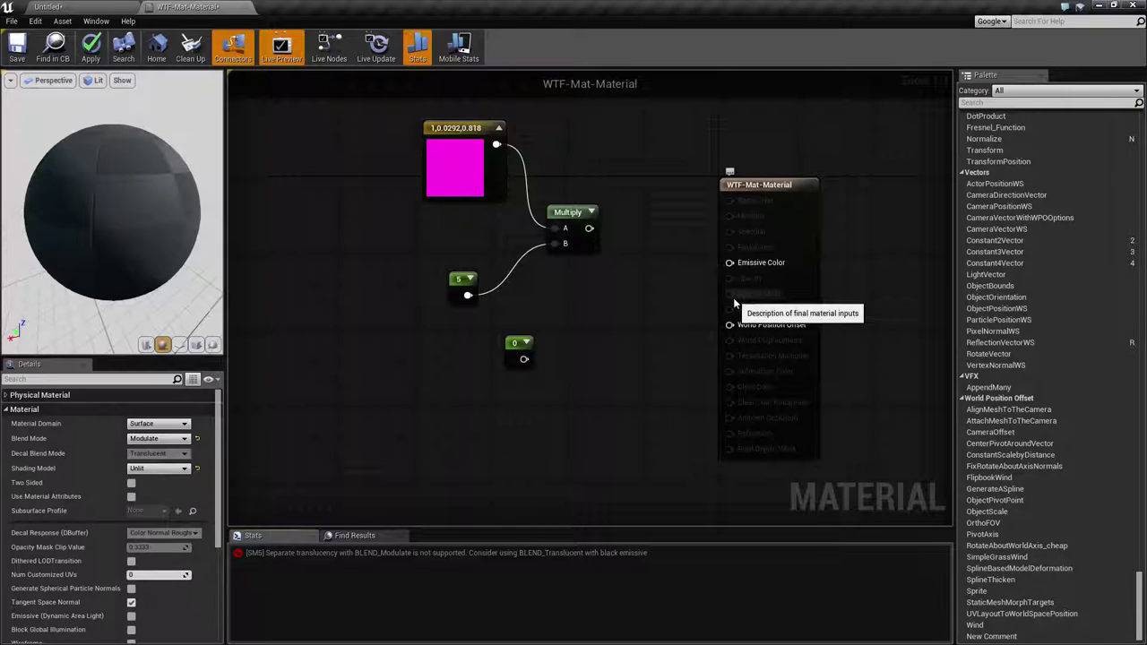
pyautogui.click(179, 473)
pyautogui.click(148, 482)
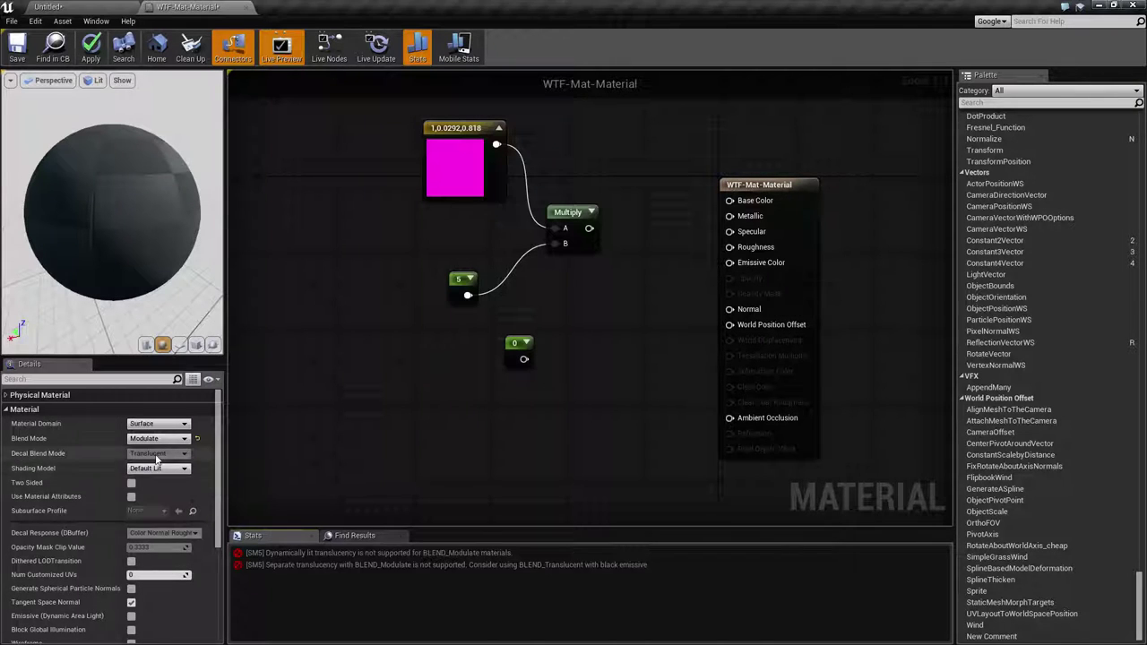
pyautogui.click(160, 468)
pyautogui.click(154, 479)
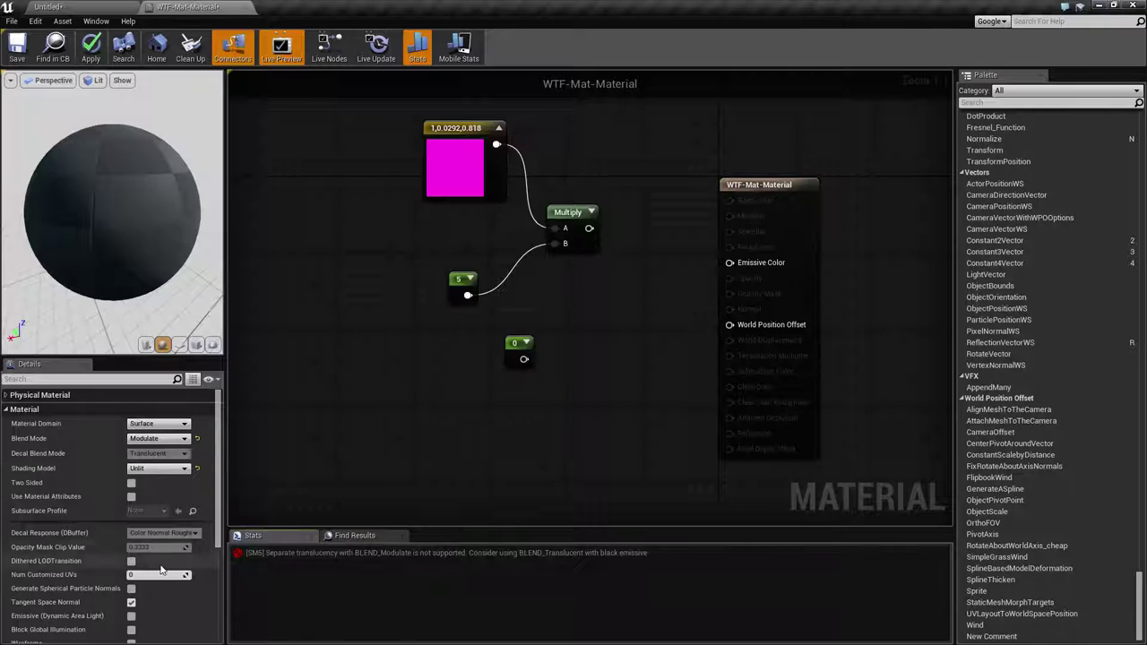
pyautogui.scroll(-2, 160, 564)
pyautogui.scroll(-2, 161, 564)
pyautogui.click(27, 523)
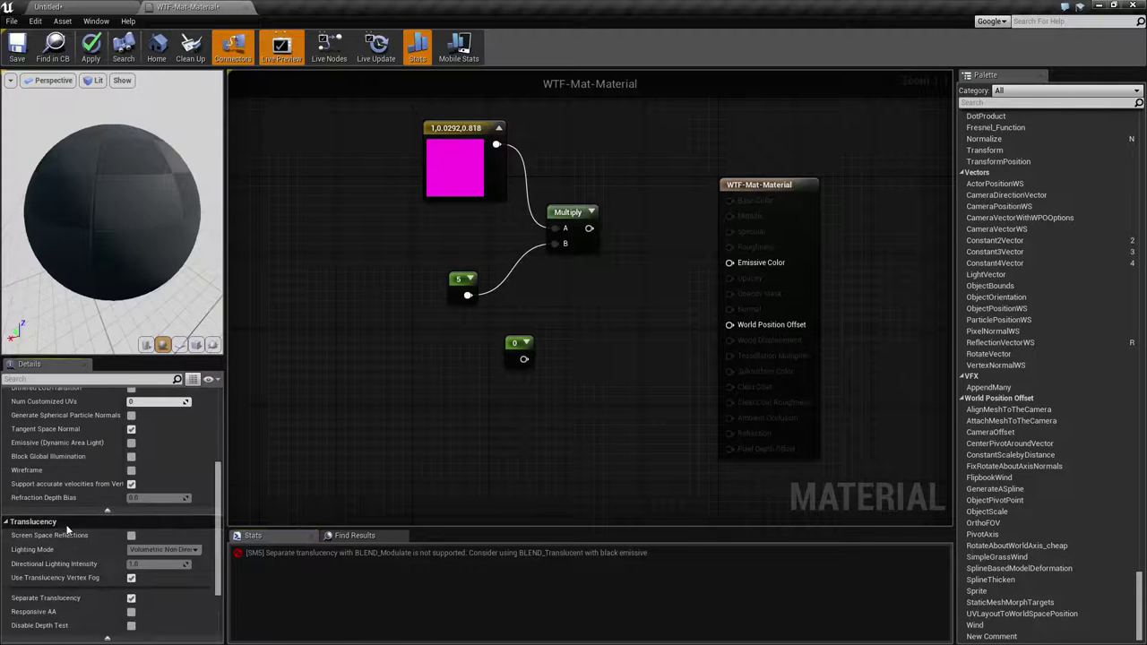
pyautogui.scroll(-2, 158, 587)
pyautogui.click(107, 562)
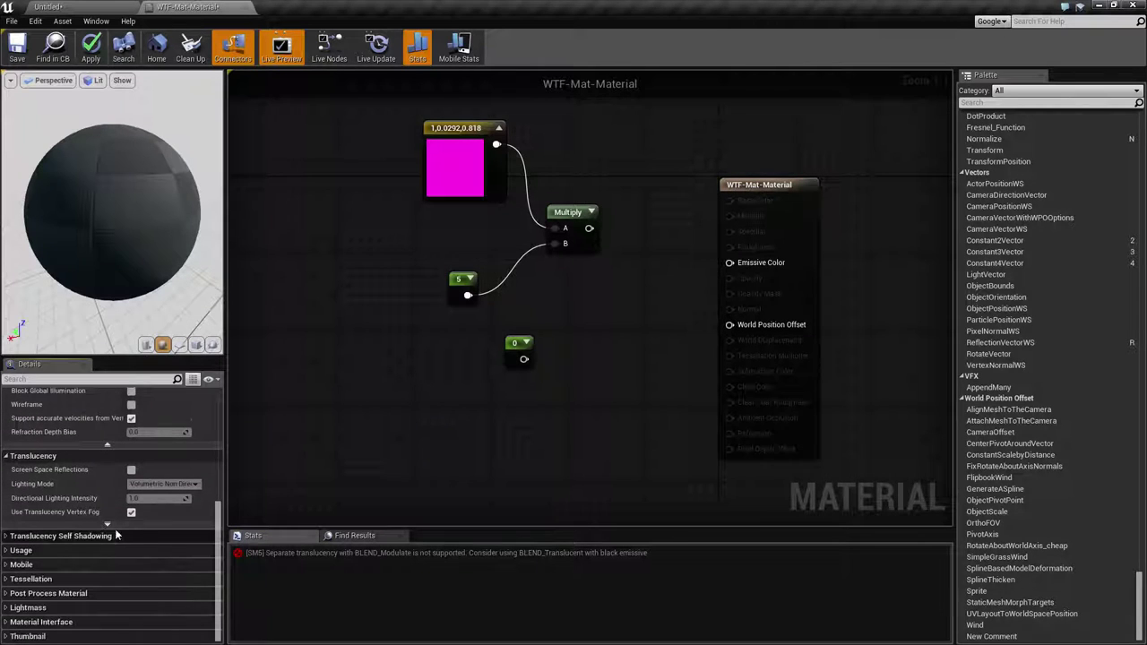
pyautogui.click(107, 525)
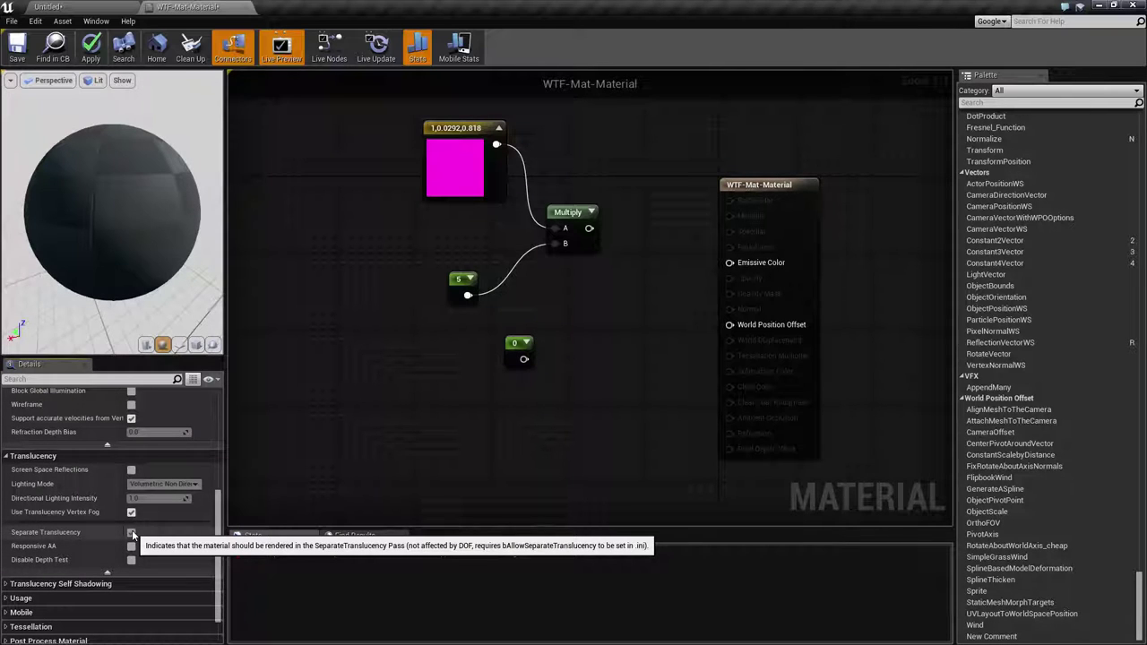
pyautogui.click(133, 534)
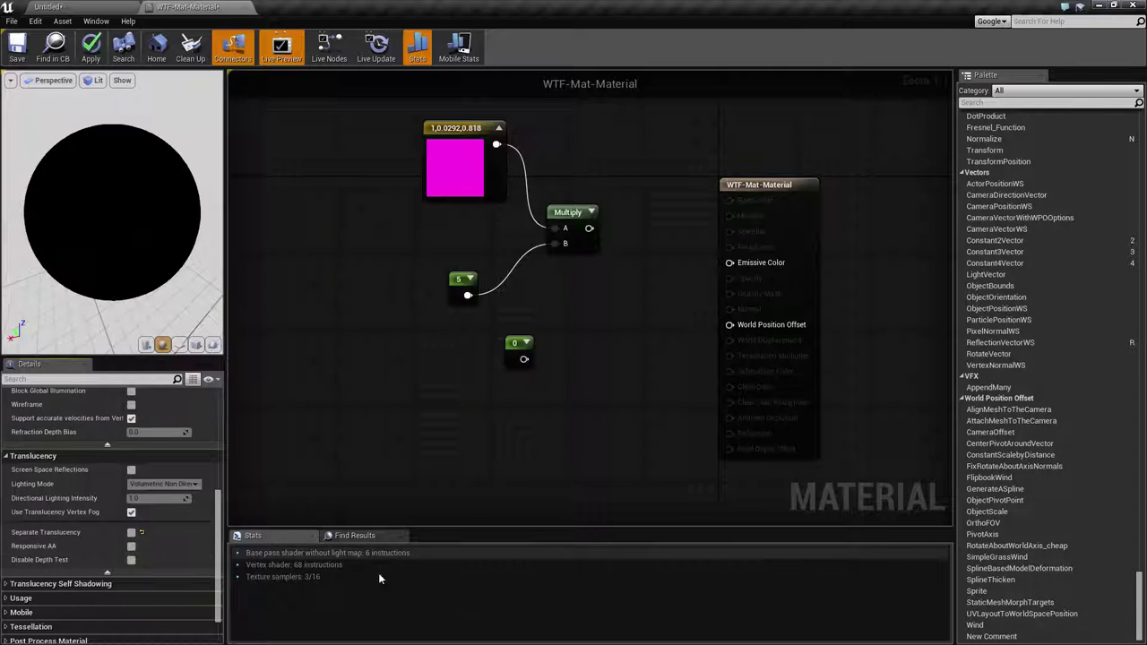
pyautogui.scroll(4, 162, 504)
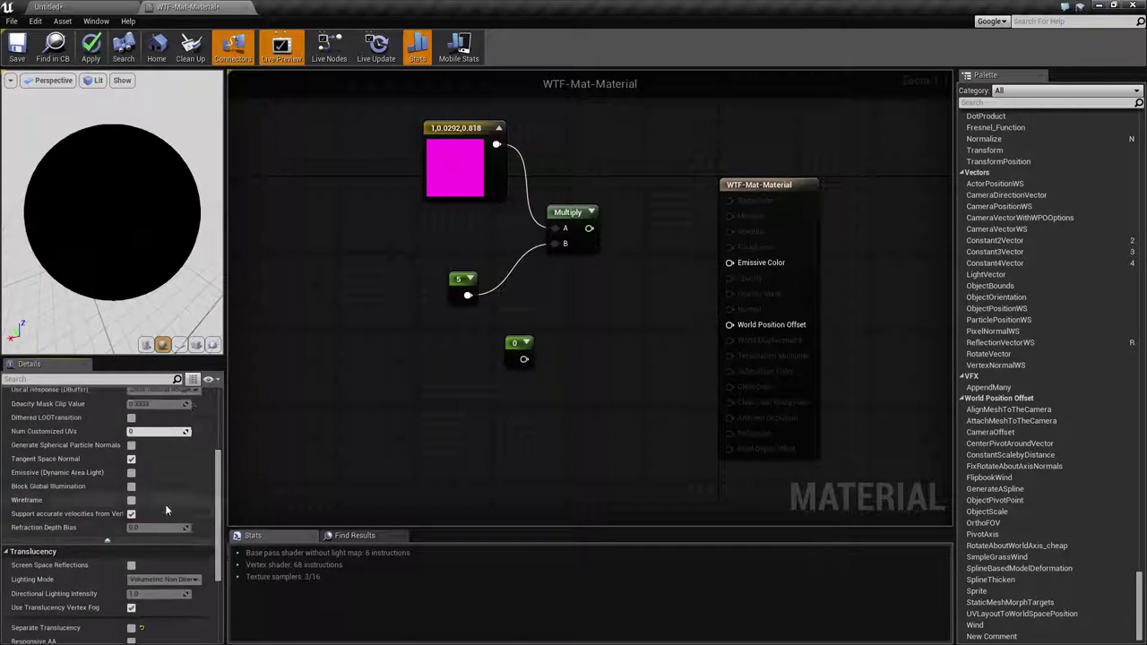
pyautogui.scroll(-4, 154, 506)
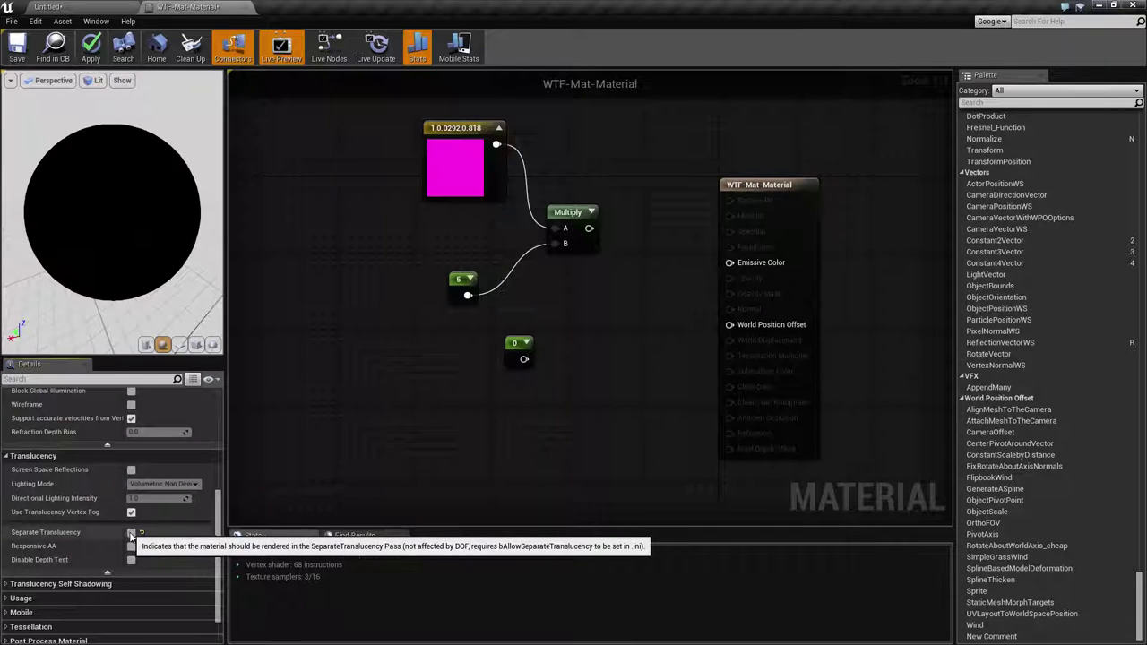
pyautogui.click(130, 534)
pyautogui.scroll(5, 144, 540)
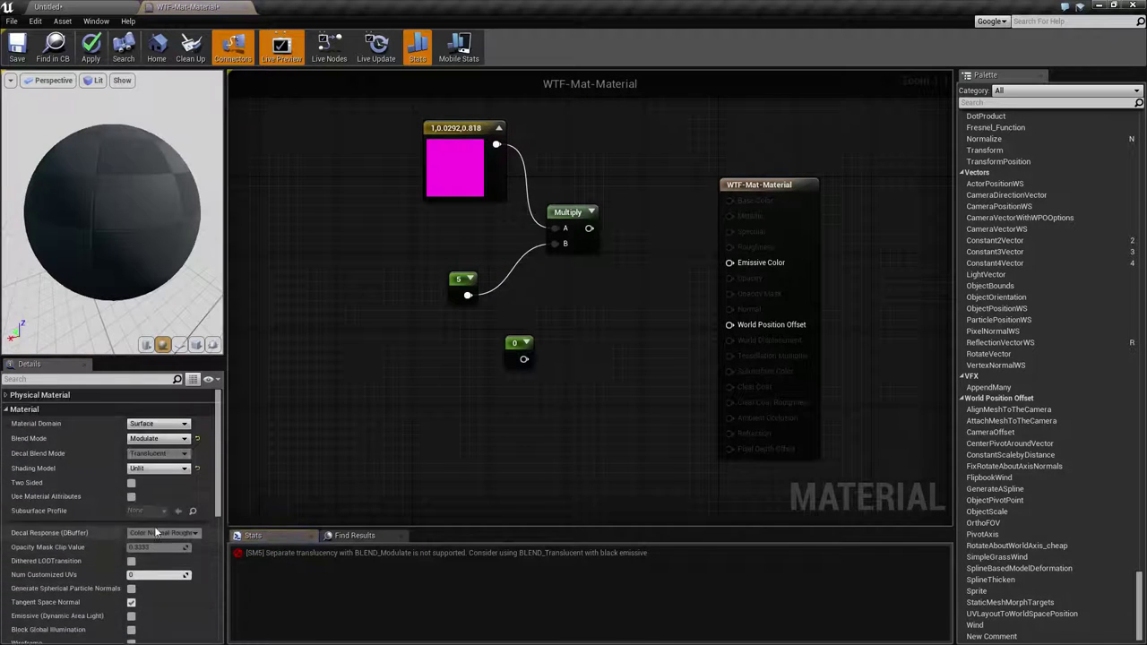
pyautogui.click(154, 468)
# - Return the blend mode to Opaque and set the material domain to Deferred Decal
pyautogui.click(148, 484)
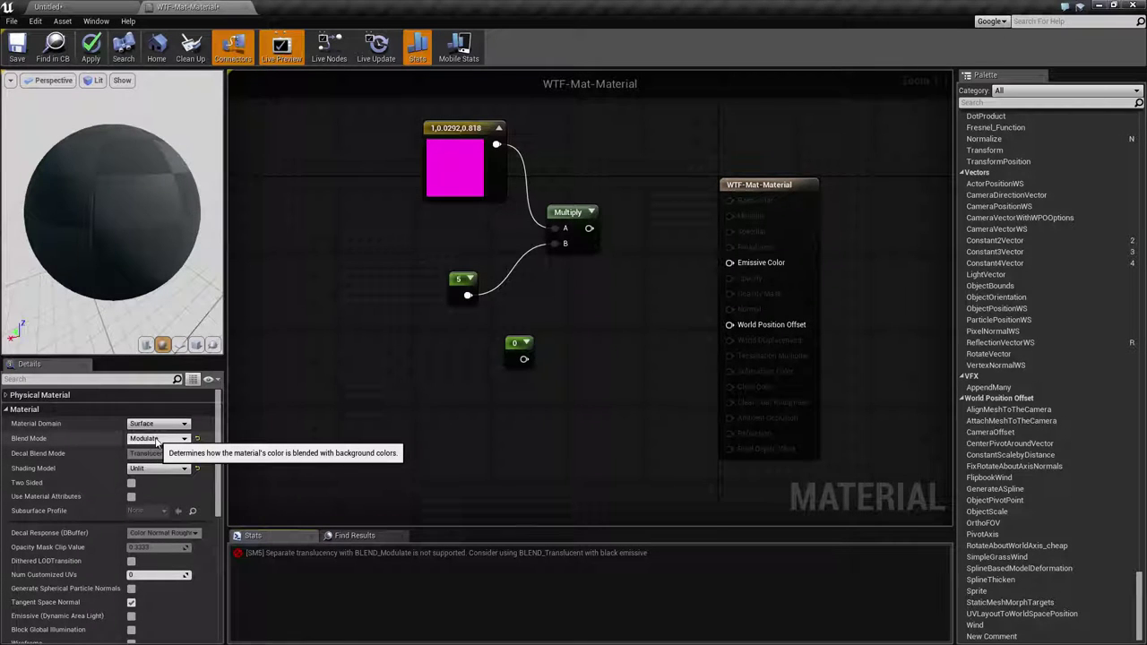
pyautogui.click(157, 439)
pyautogui.click(154, 452)
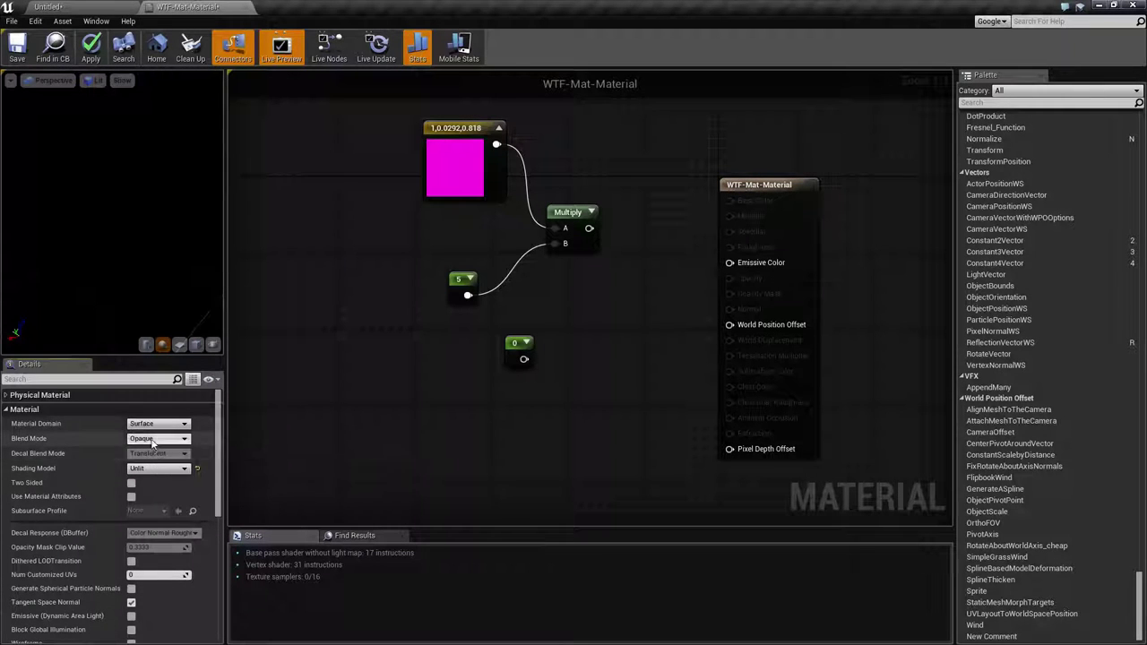
pyautogui.click(157, 438)
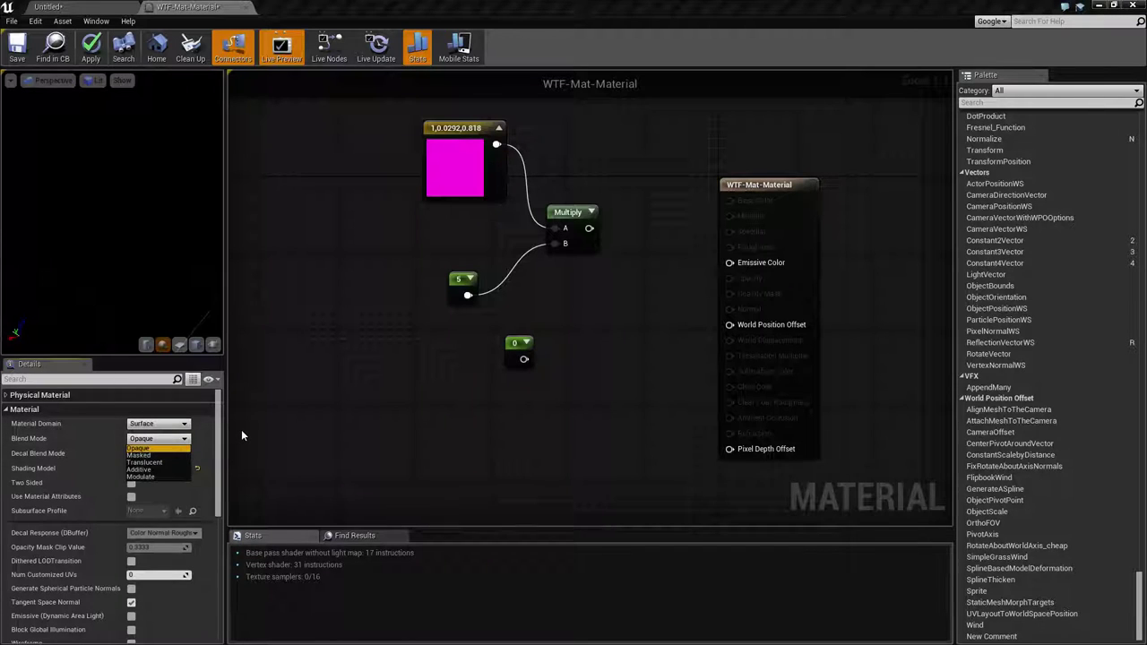
pyautogui.click(140, 448)
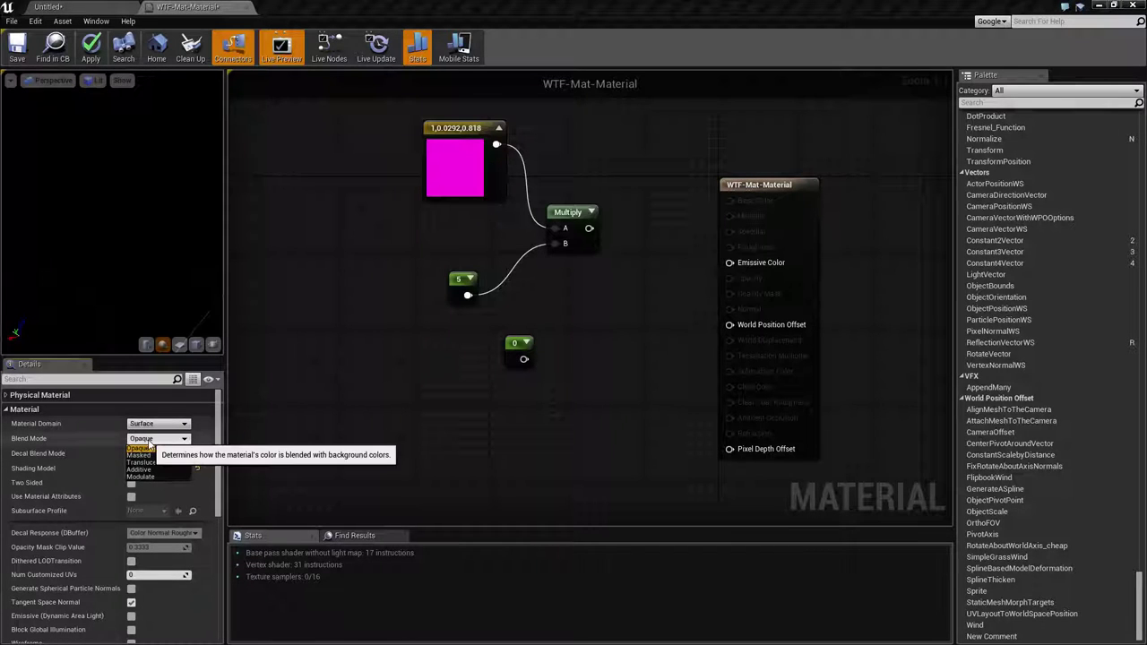
pyautogui.click(148, 432)
pyautogui.click(151, 441)
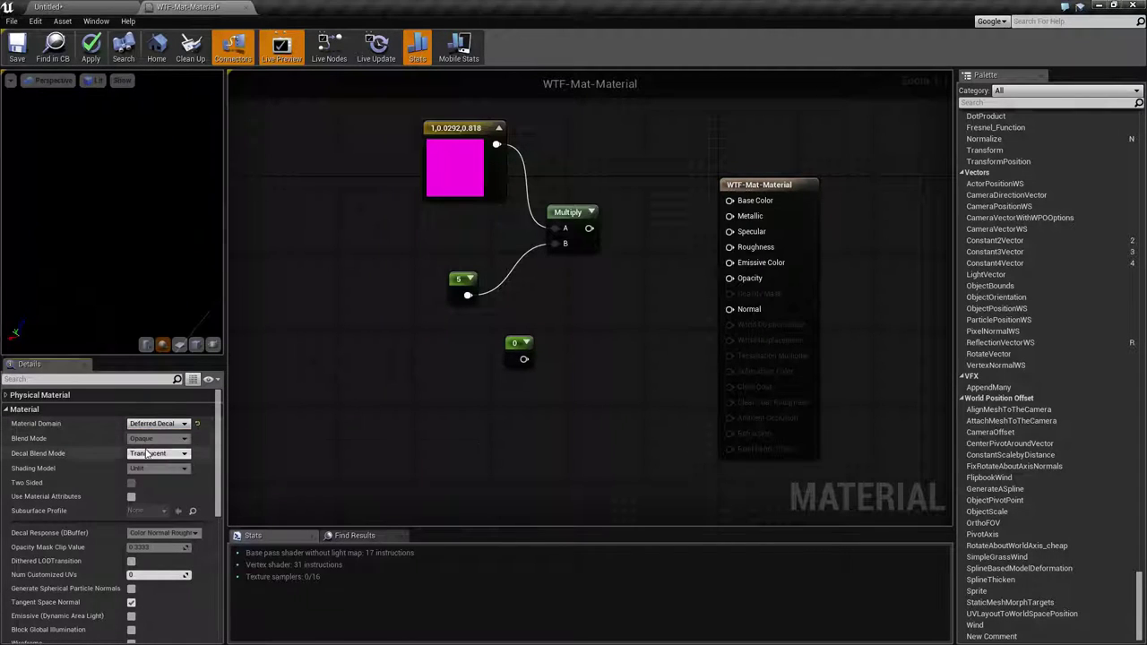
# - Switch the decal blend mode to Normal, then back to Translucent (17 base pass instructions)
pyautogui.click(148, 454)
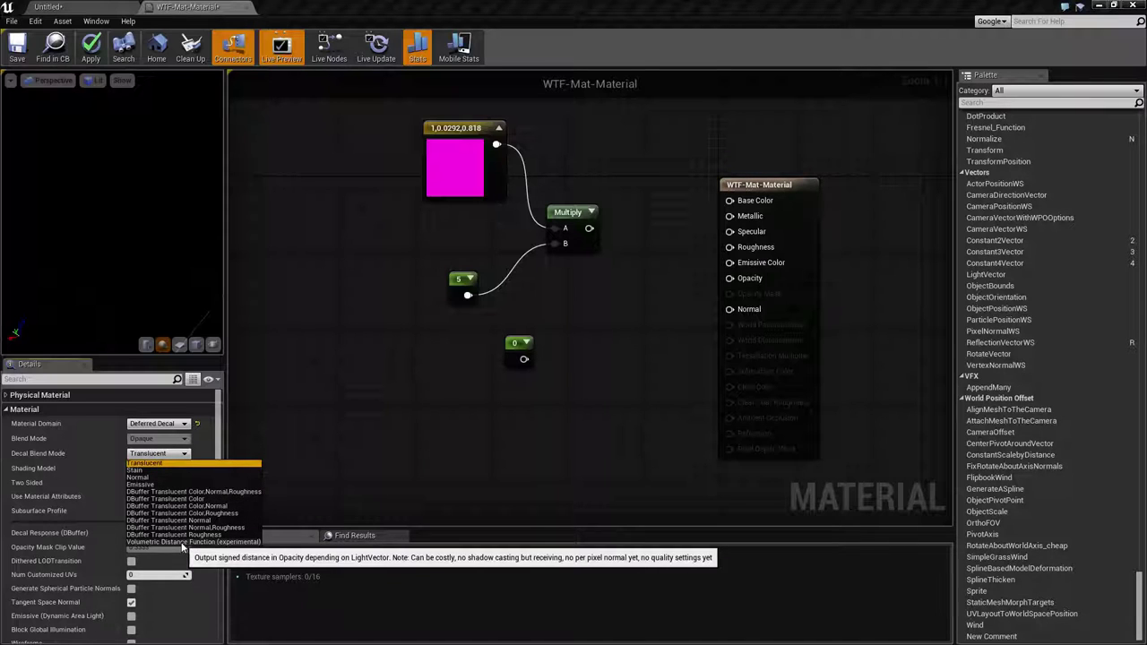
pyautogui.click(154, 462)
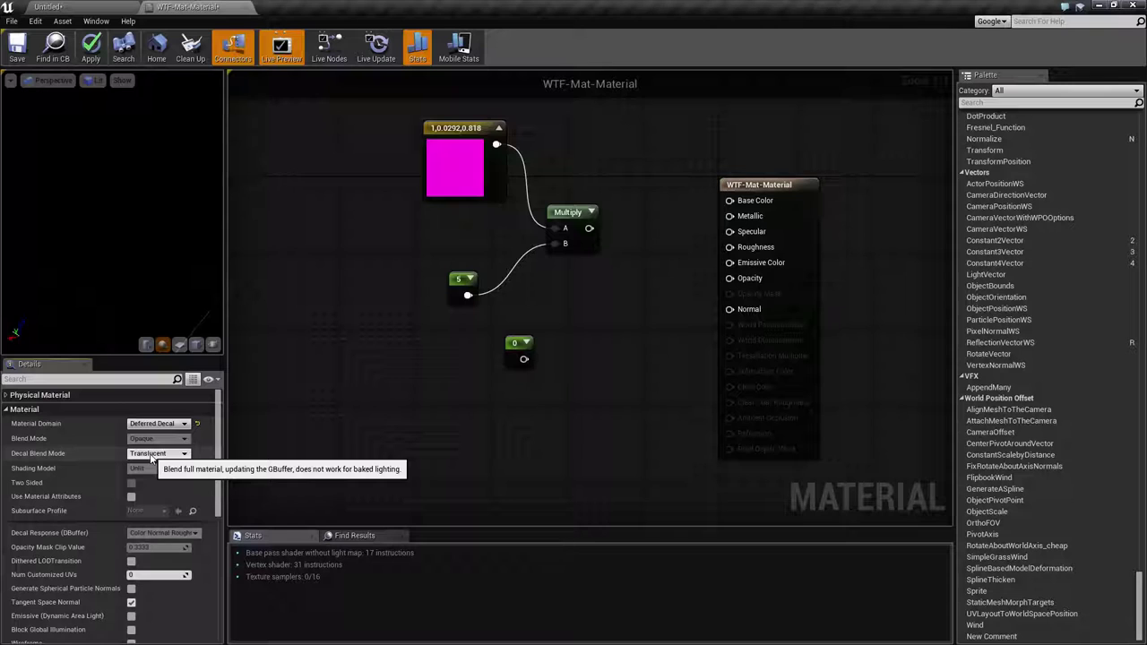
pyautogui.click(150, 455)
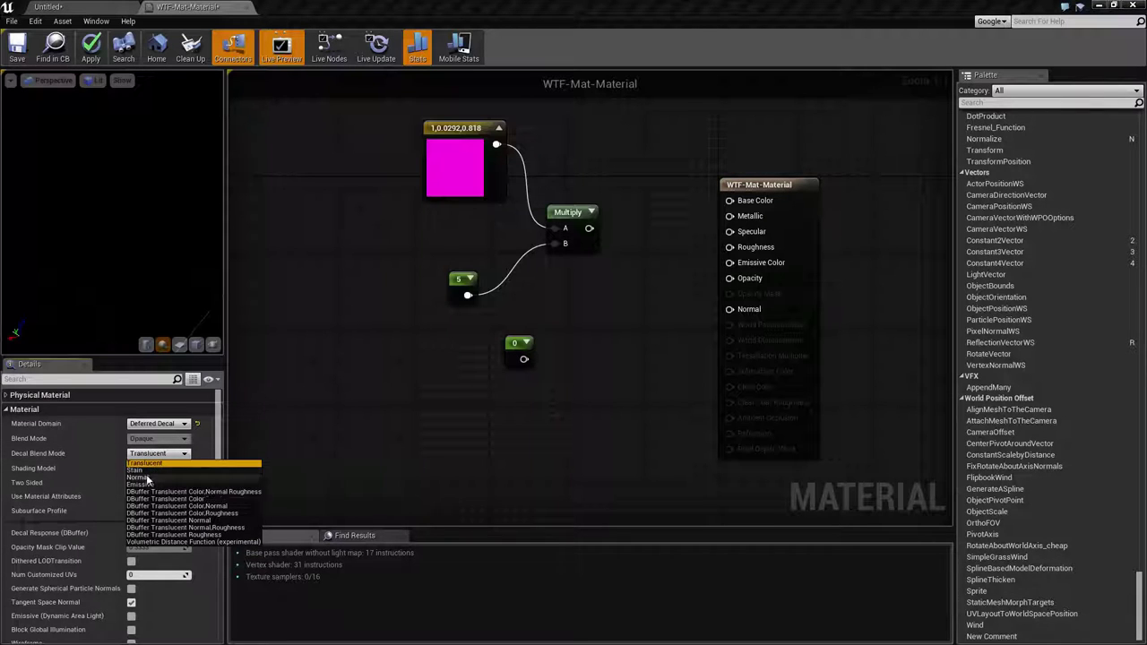
pyautogui.click(146, 475)
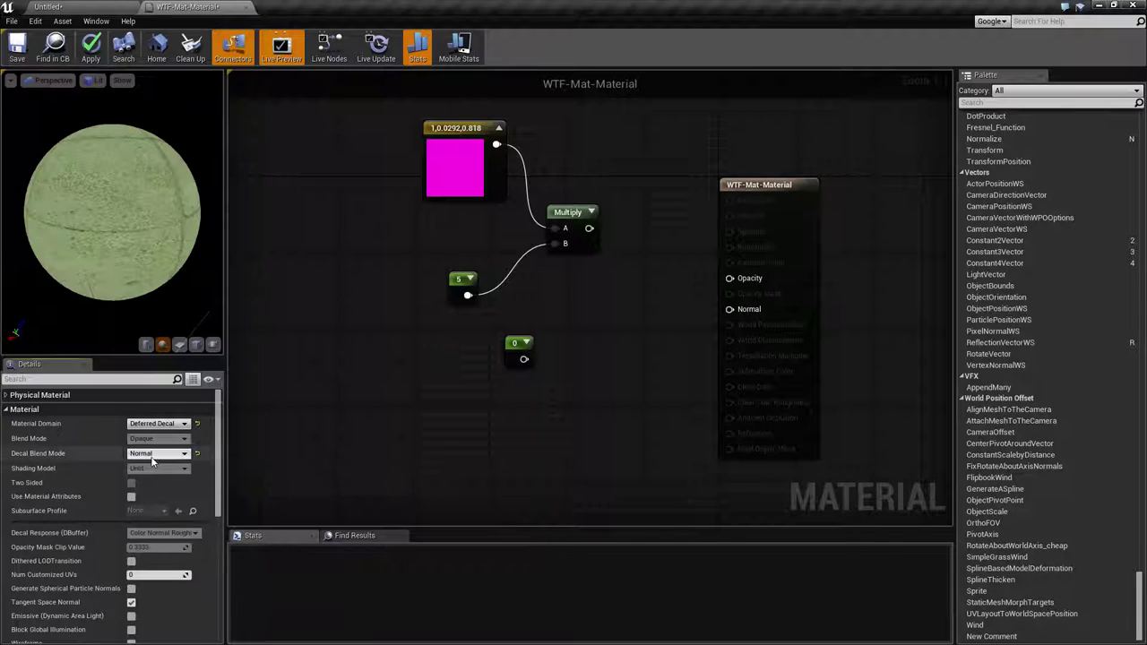
pyautogui.click(152, 455)
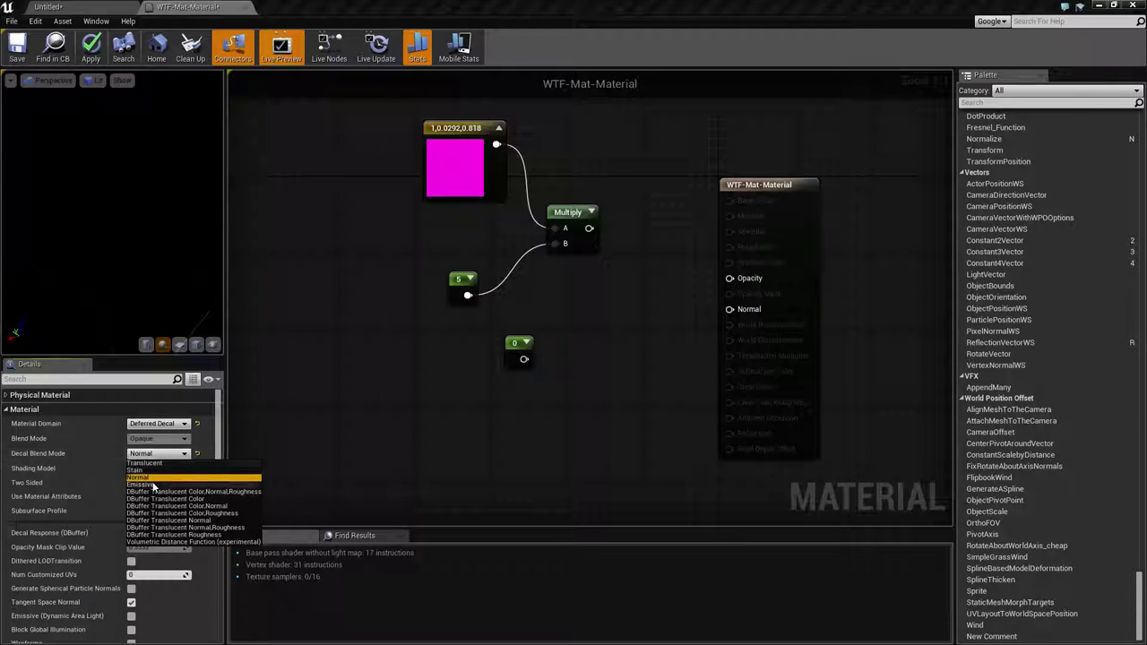
pyautogui.click(151, 462)
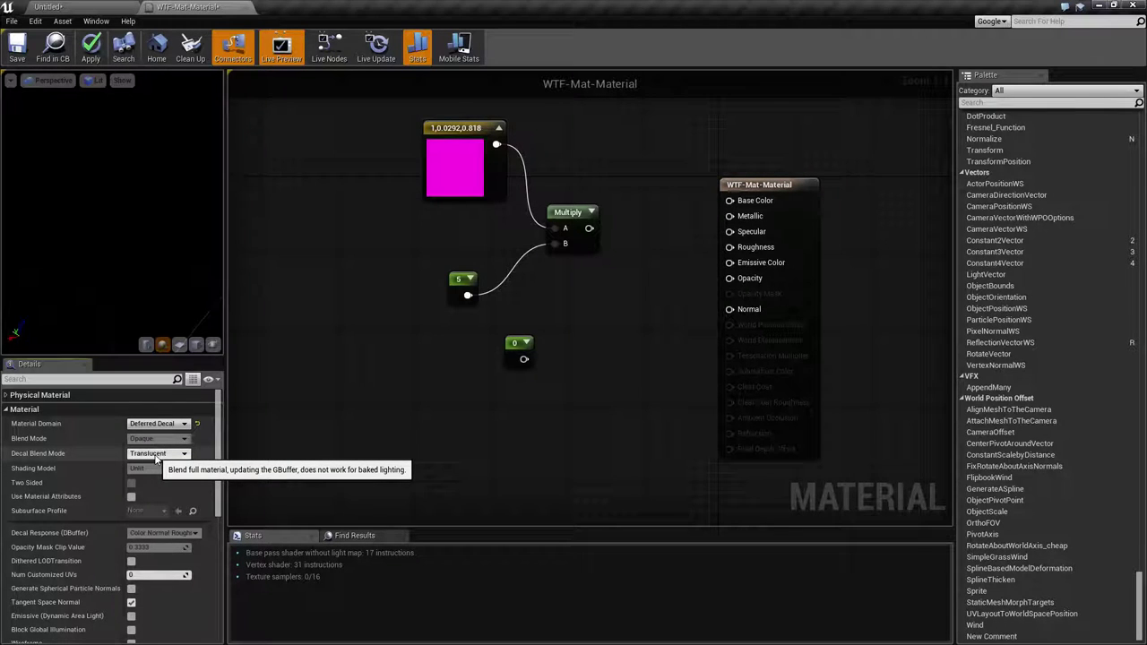
pyautogui.click(157, 455)
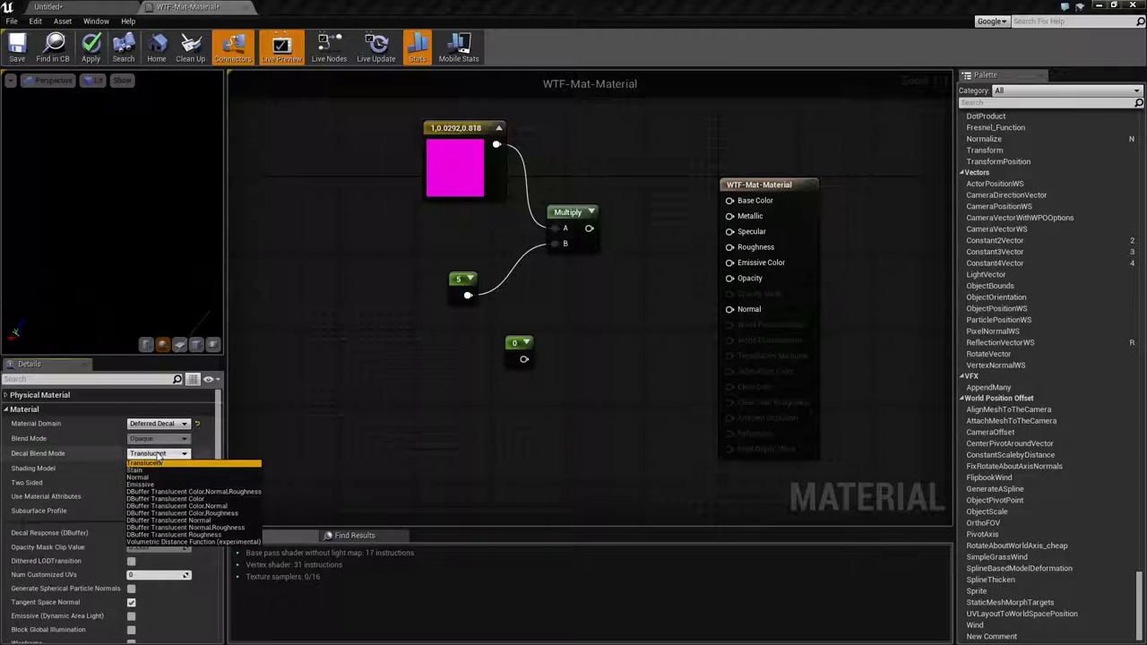
pyautogui.click(158, 455)
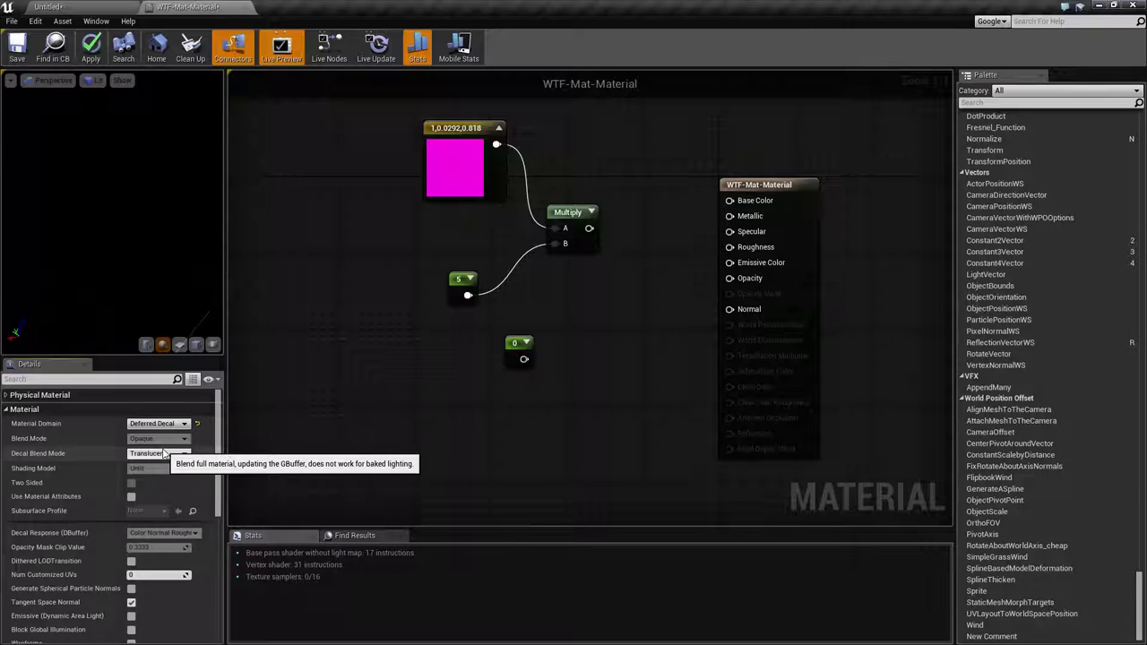
# - Set the Surface domain and Default Lit shading model, then wire Multiply into Base Color
pyautogui.click(160, 428)
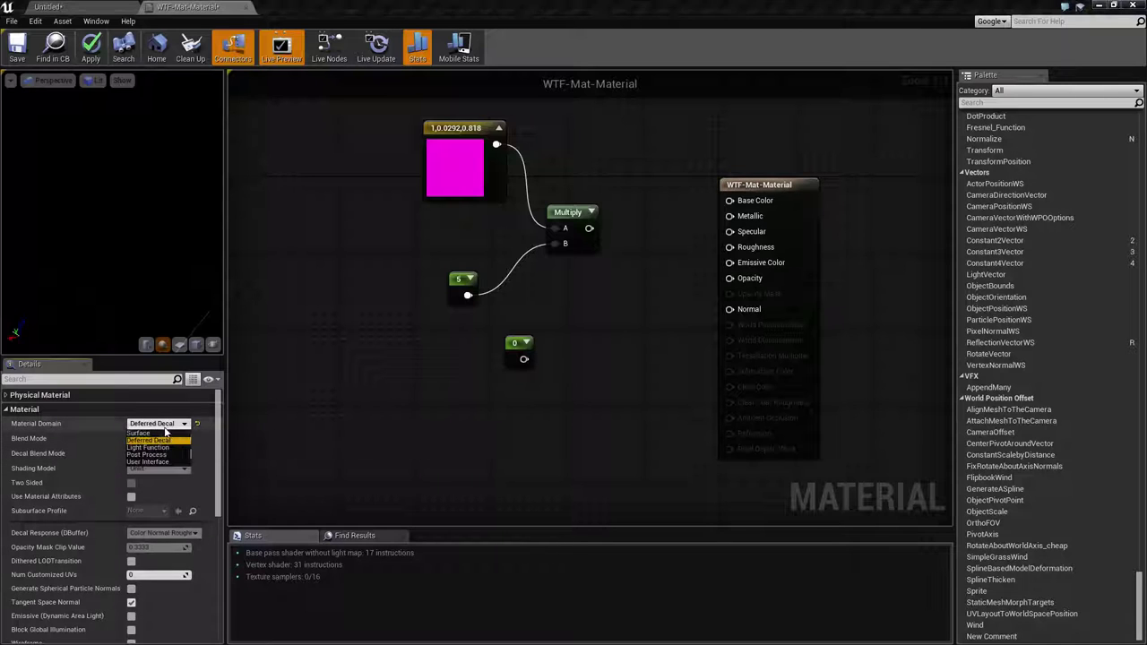
pyautogui.click(157, 437)
pyautogui.click(151, 469)
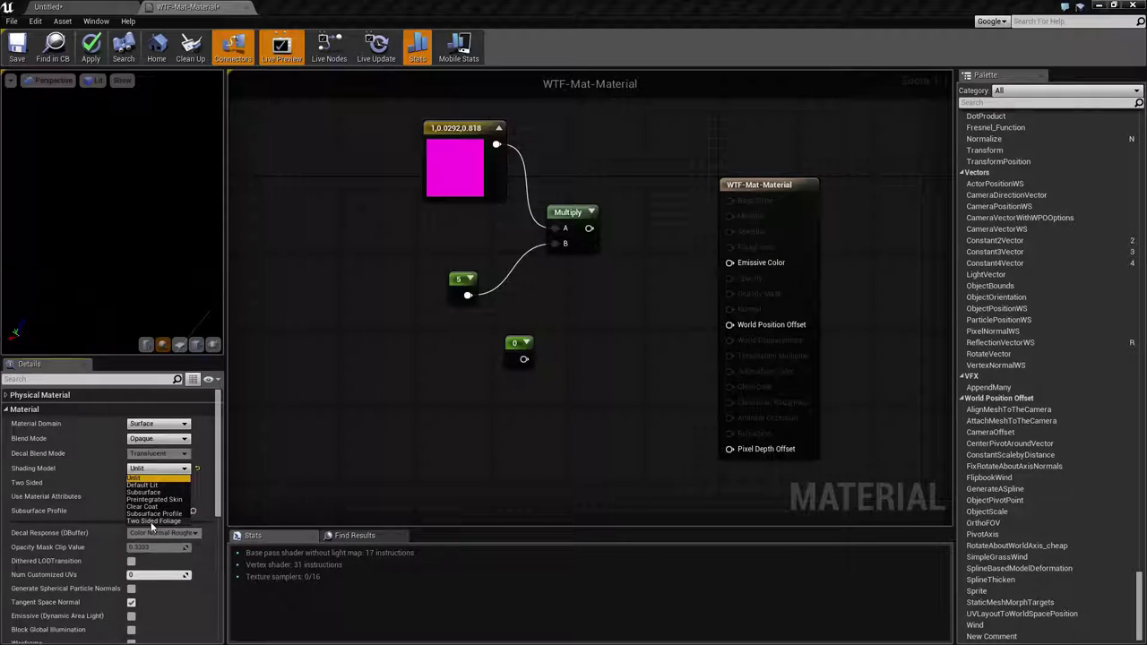
pyautogui.click(157, 486)
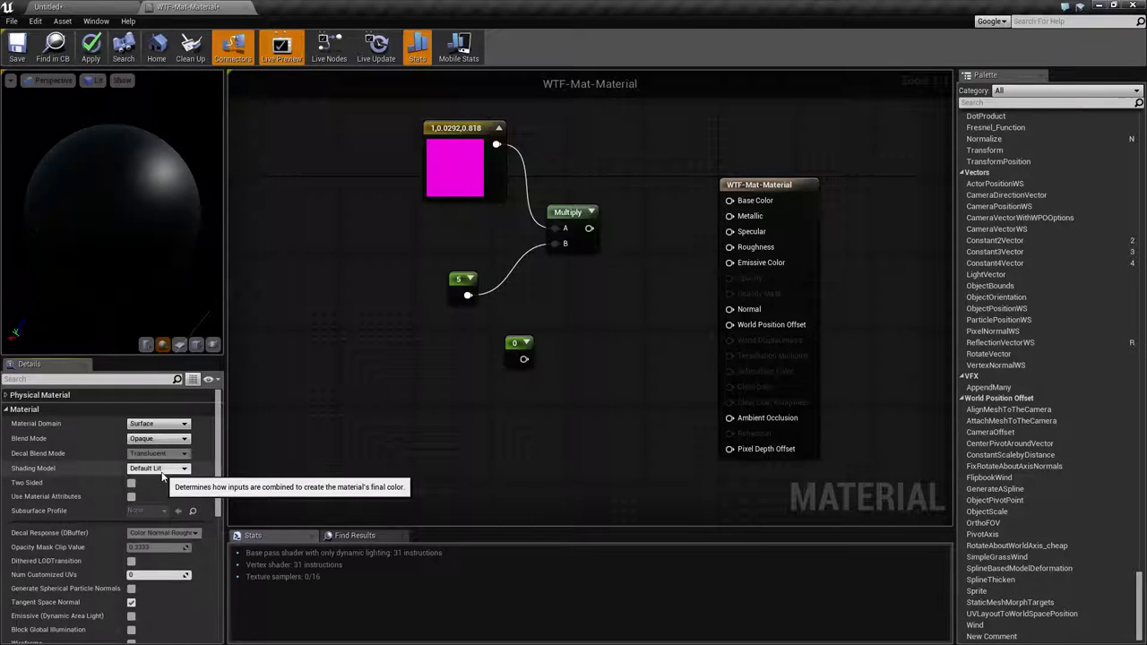
pyautogui.moveTo(173, 234); pyautogui.dragTo(161, 256)
pyautogui.moveTo(588, 228); pyautogui.dragTo(730, 201)
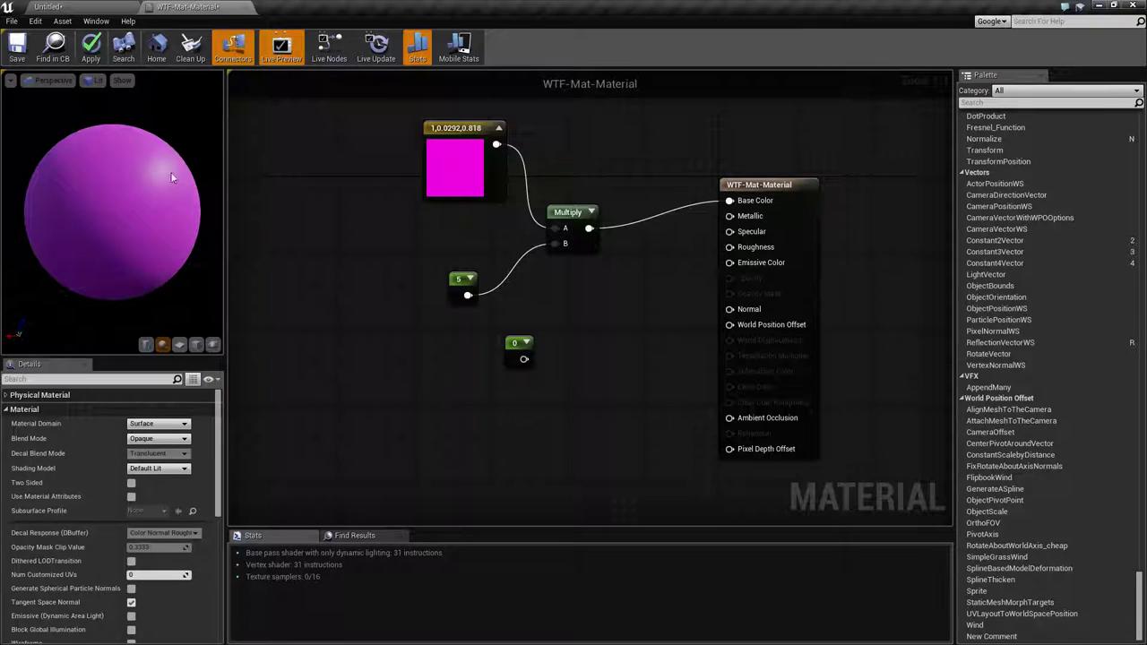
# - Choose Unlit as the shading model, greying out the Base Color input
pyautogui.click(159, 469)
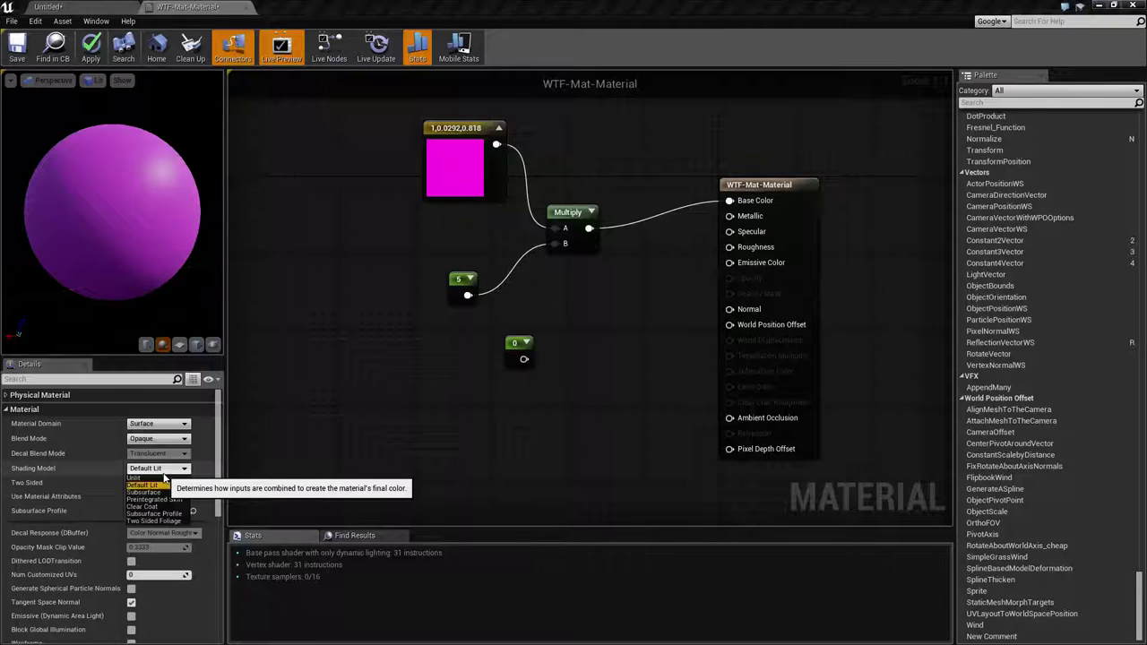
pyautogui.click(135, 483)
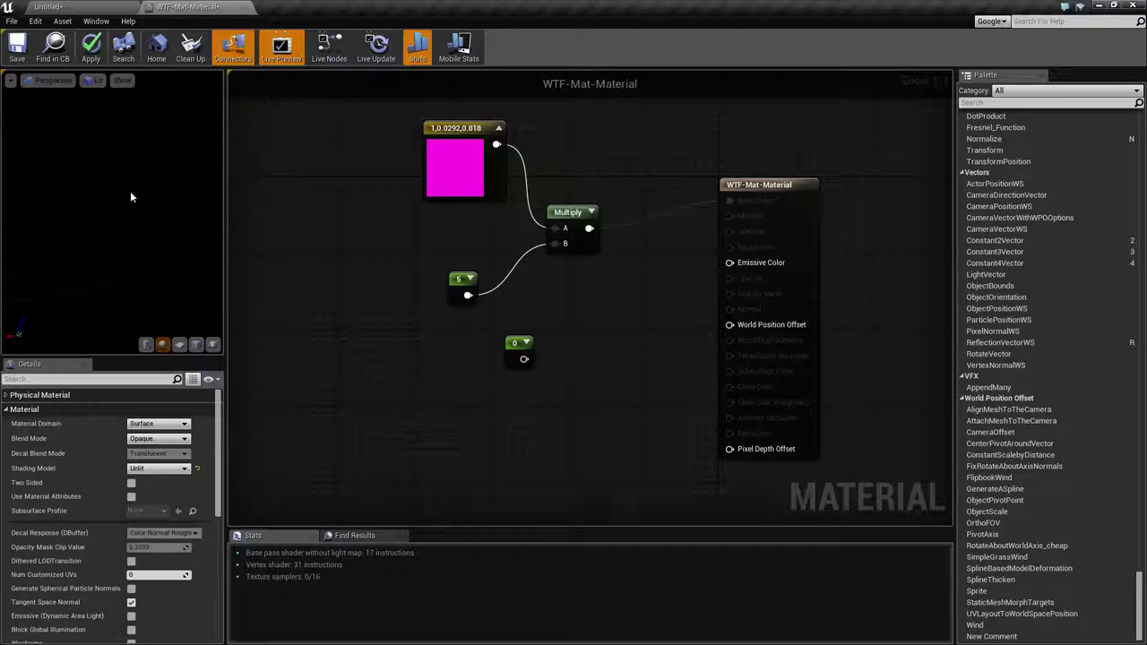
pyautogui.click(153, 468)
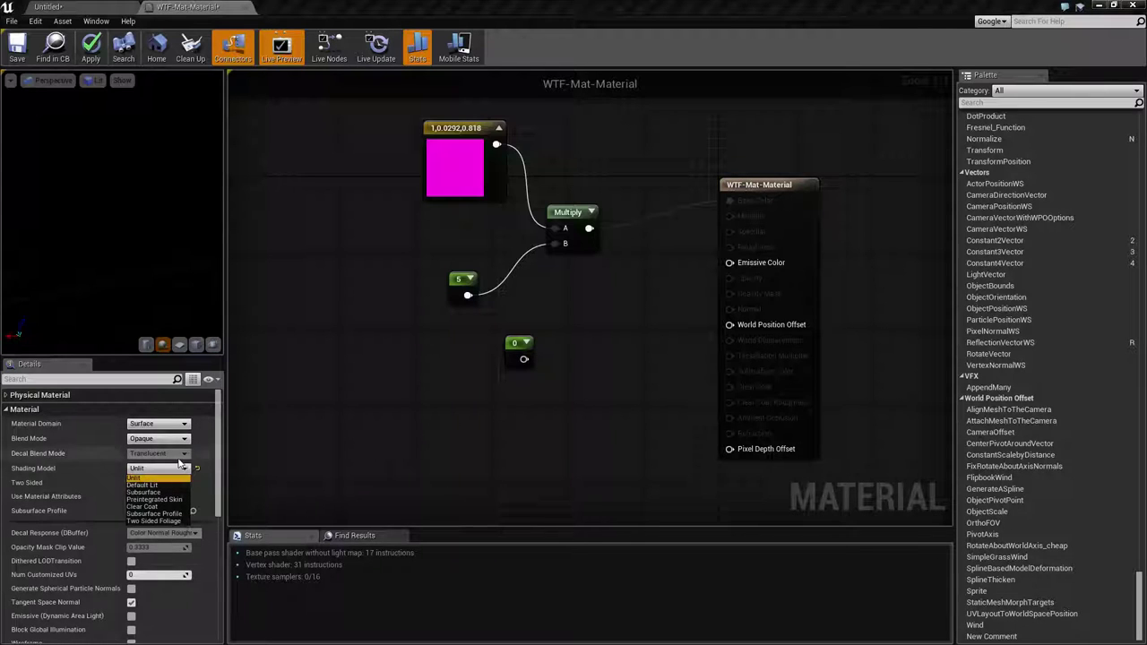
pyautogui.click(184, 469)
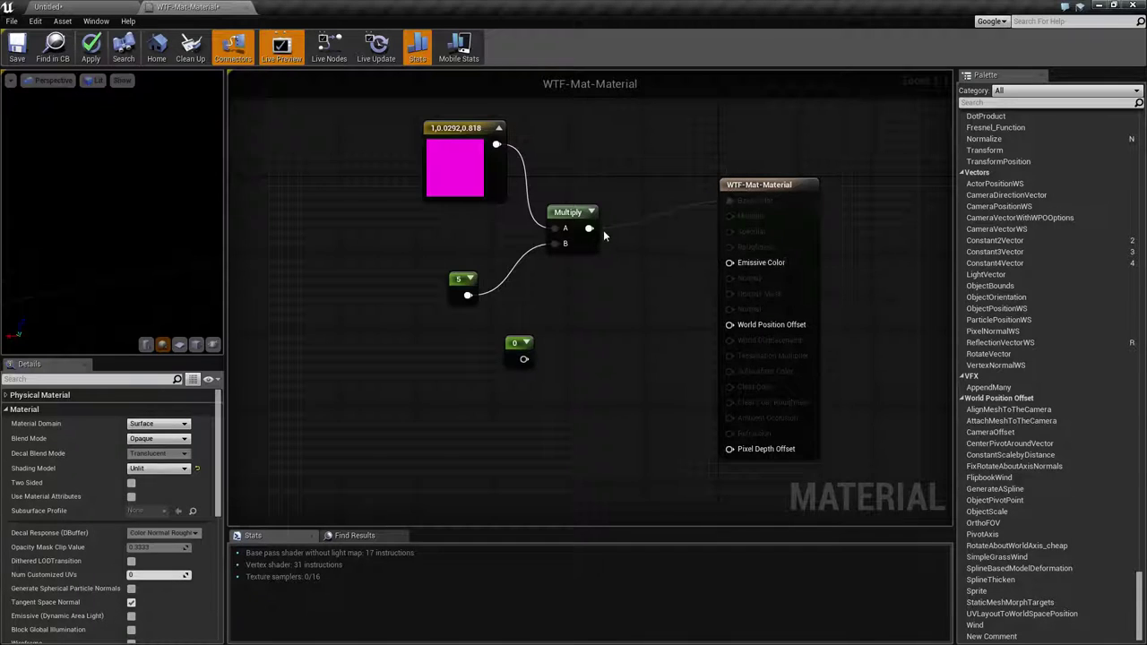
# - Wire the Multiply output into Emissive Color so the Unlit sphere glows magenta
pyautogui.moveTo(589, 229); pyautogui.dragTo(738, 265)
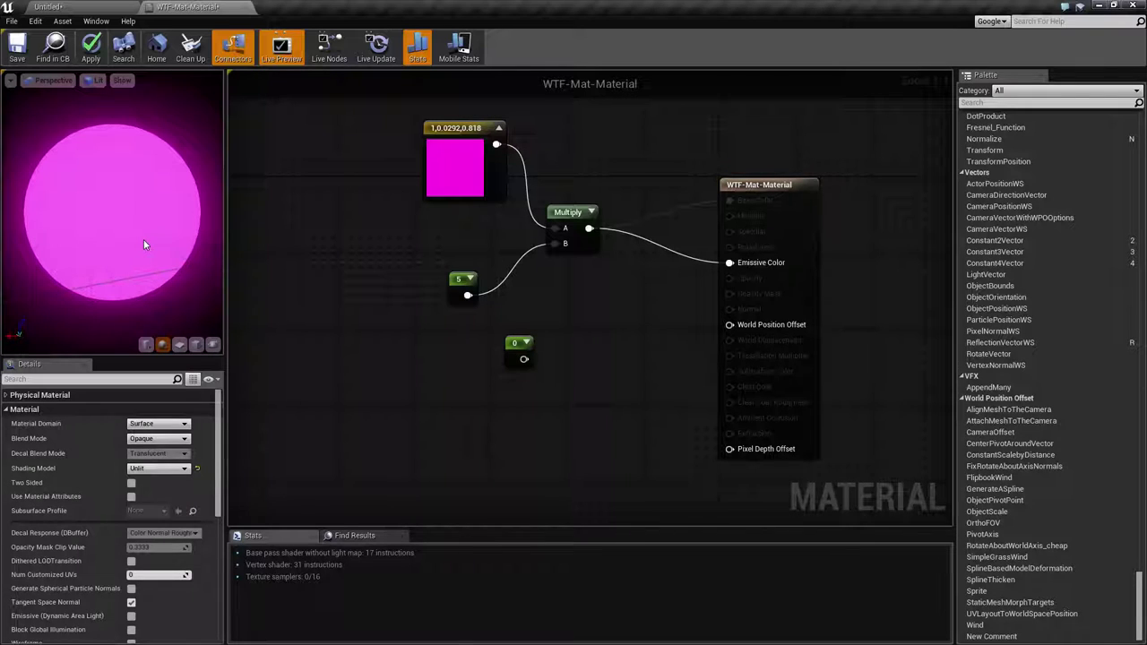
pyautogui.moveTo(163, 231); pyautogui.dragTo(197, 233)
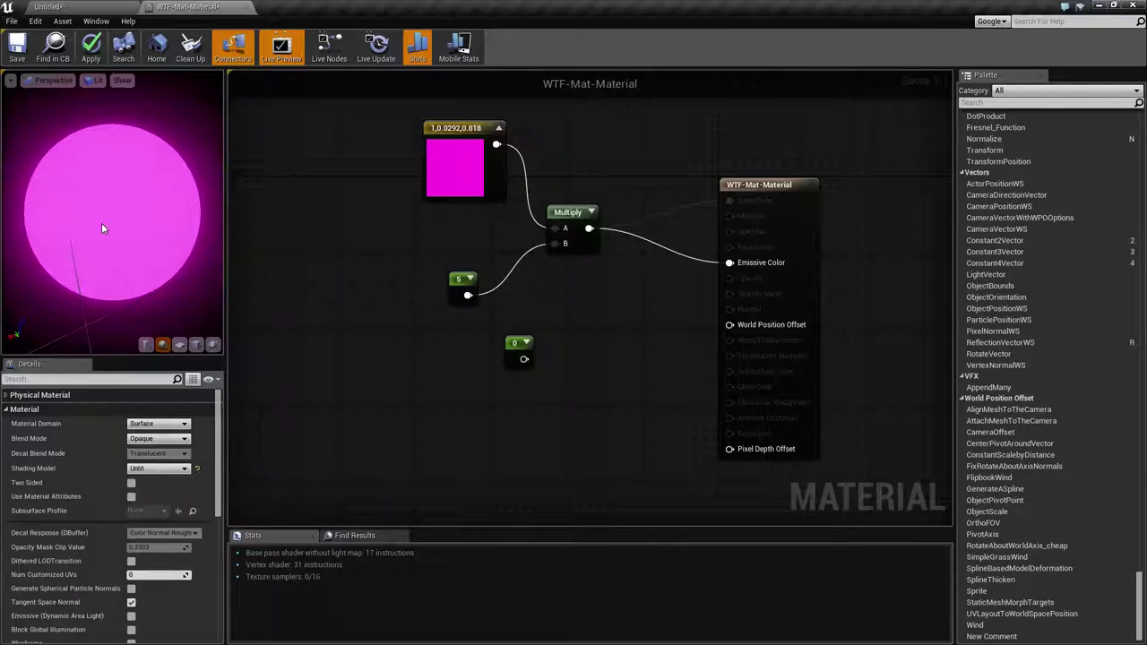
# - Try the Default Lit, Subsurface and Preintegrated Skin shading models on the preview
pyautogui.click(154, 469)
pyautogui.click(153, 486)
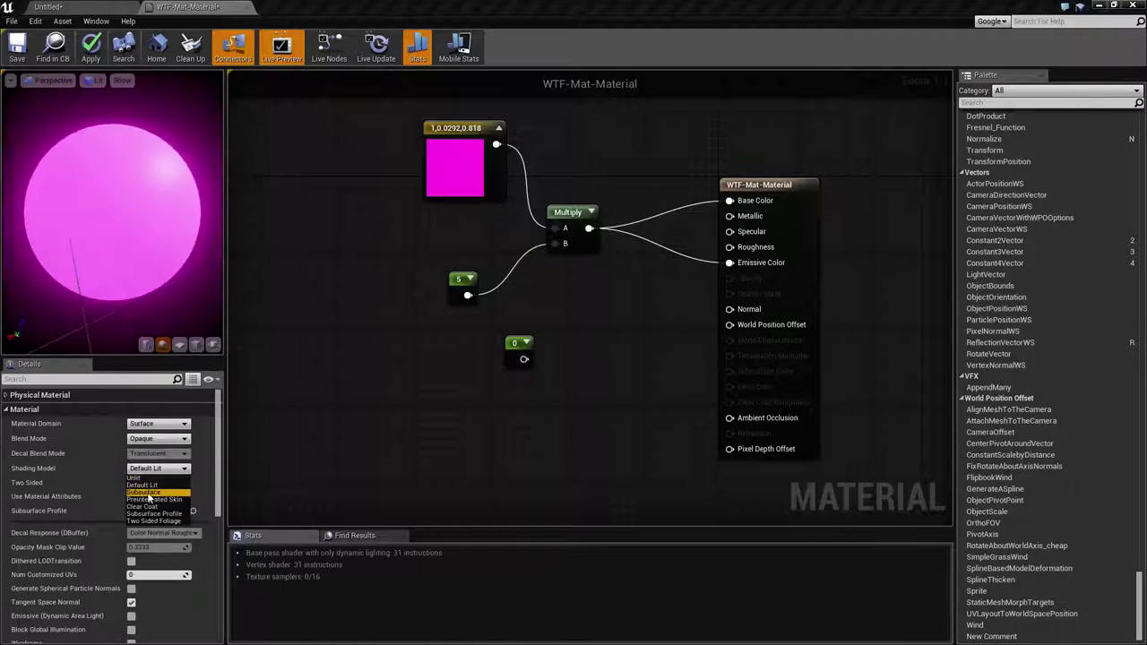
pyautogui.click(148, 492)
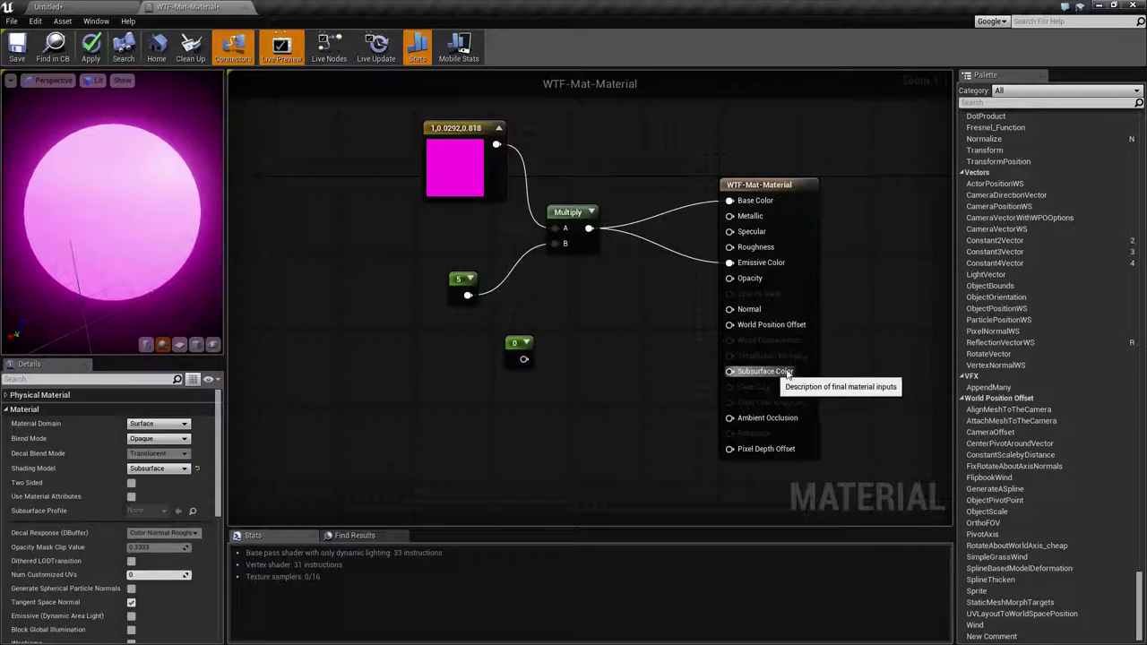
pyautogui.click(159, 470)
pyautogui.press('Escape')
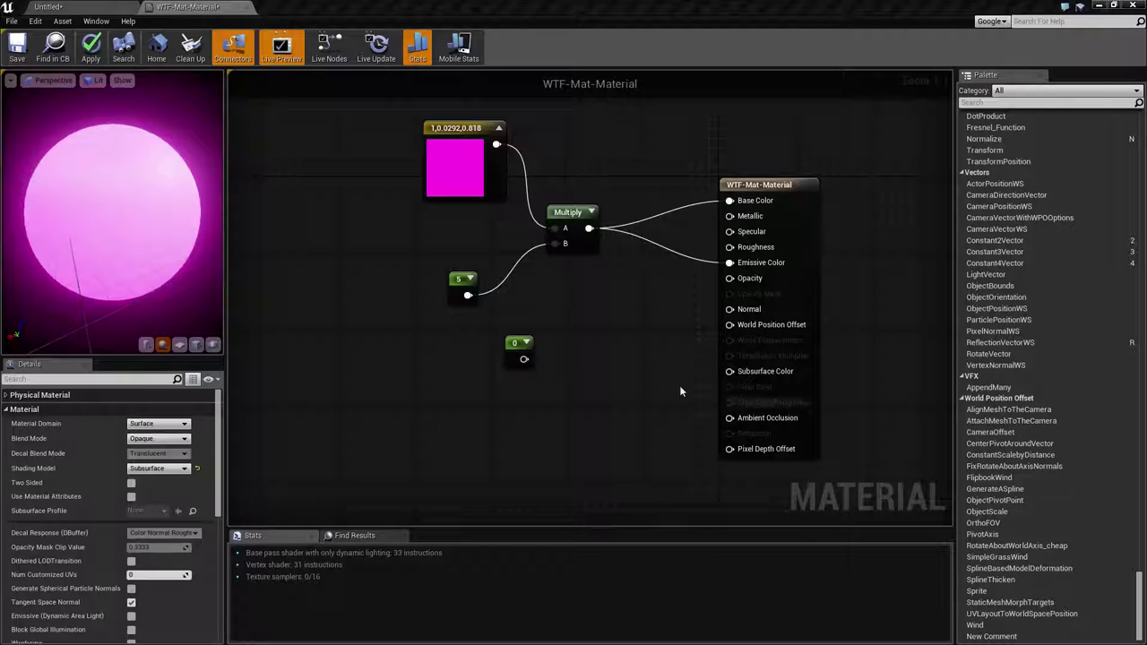
pyautogui.click(158, 468)
pyautogui.click(151, 499)
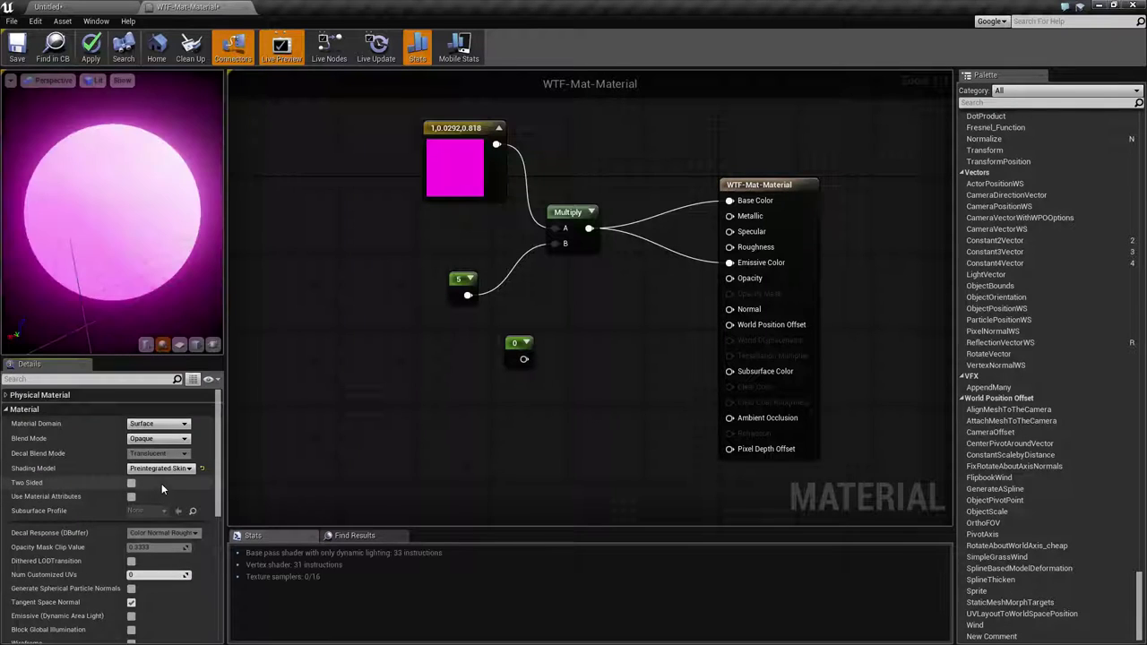
pyautogui.moveTo(139, 226)
pyautogui.mouseDown()
pyautogui.moveTo(157, 226)
pyautogui.moveTo(125, 226)
pyautogui.moveTo(166, 226)
pyautogui.moveTo(139, 226)
pyautogui.mouseUp()
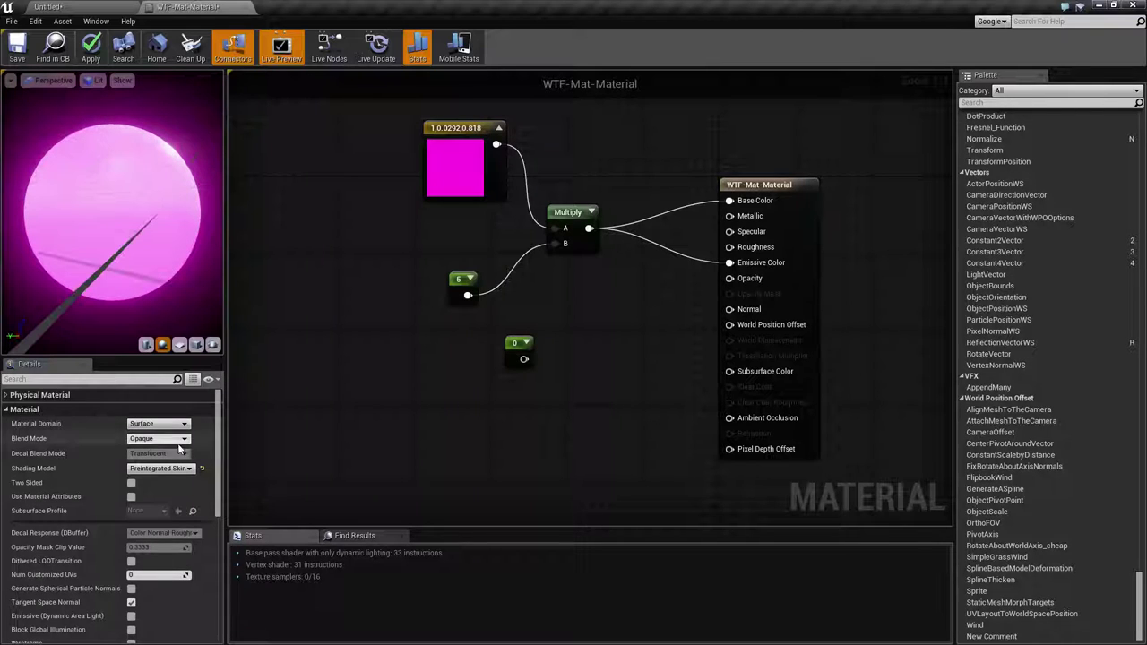
# - Try Clear Coat, then switch to Subsurface Profile and open its profile asset list
pyautogui.click(160, 469)
pyautogui.click(150, 507)
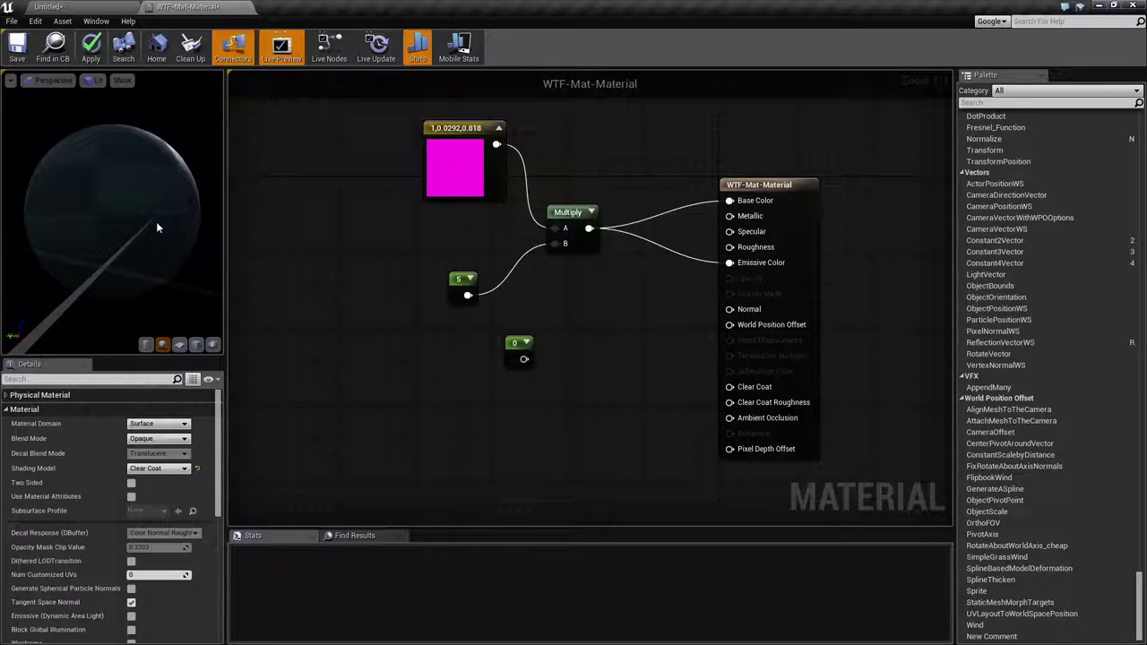
pyautogui.moveTo(156, 227); pyautogui.dragTo(217, 141)
pyautogui.moveTo(57, 230); pyautogui.dragTo(223, 370)
pyautogui.click(159, 468)
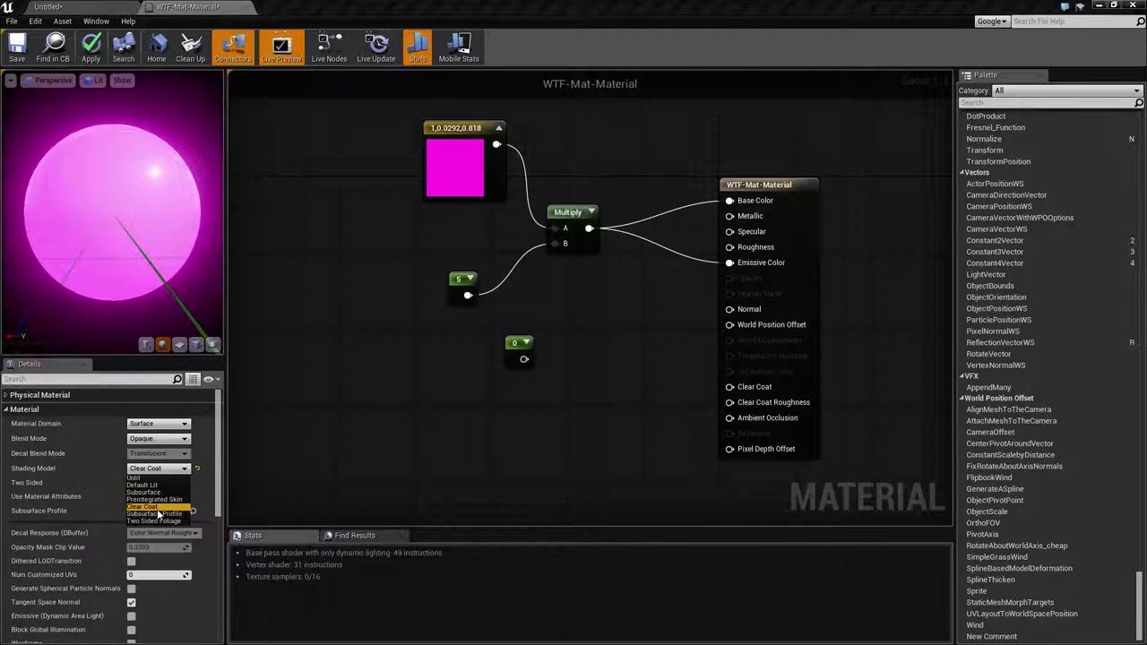
pyautogui.click(157, 513)
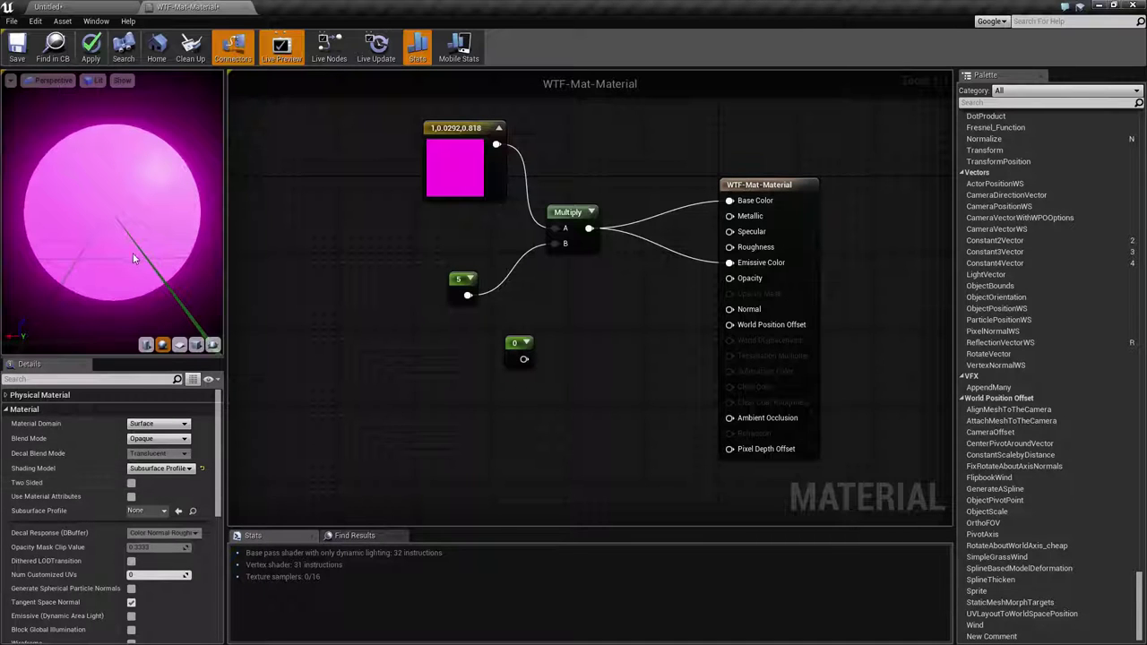
pyautogui.click(147, 511)
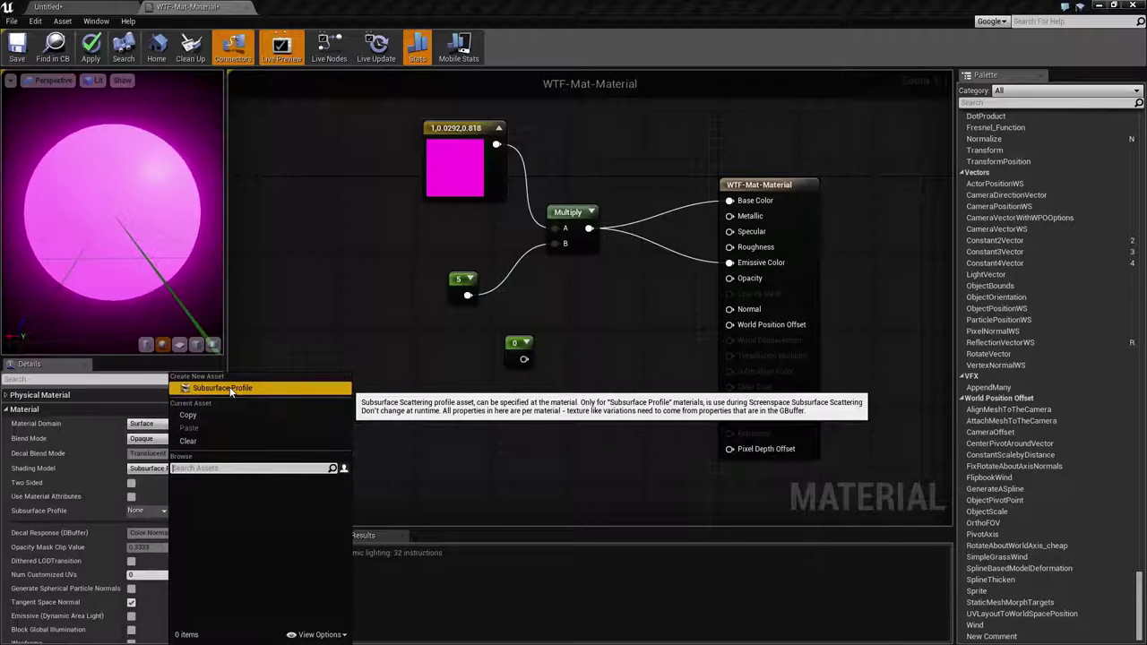
# - Close the subsurface profile asset list and change the shading model to Two Sided Foliage
pyautogui.click(292, 318)
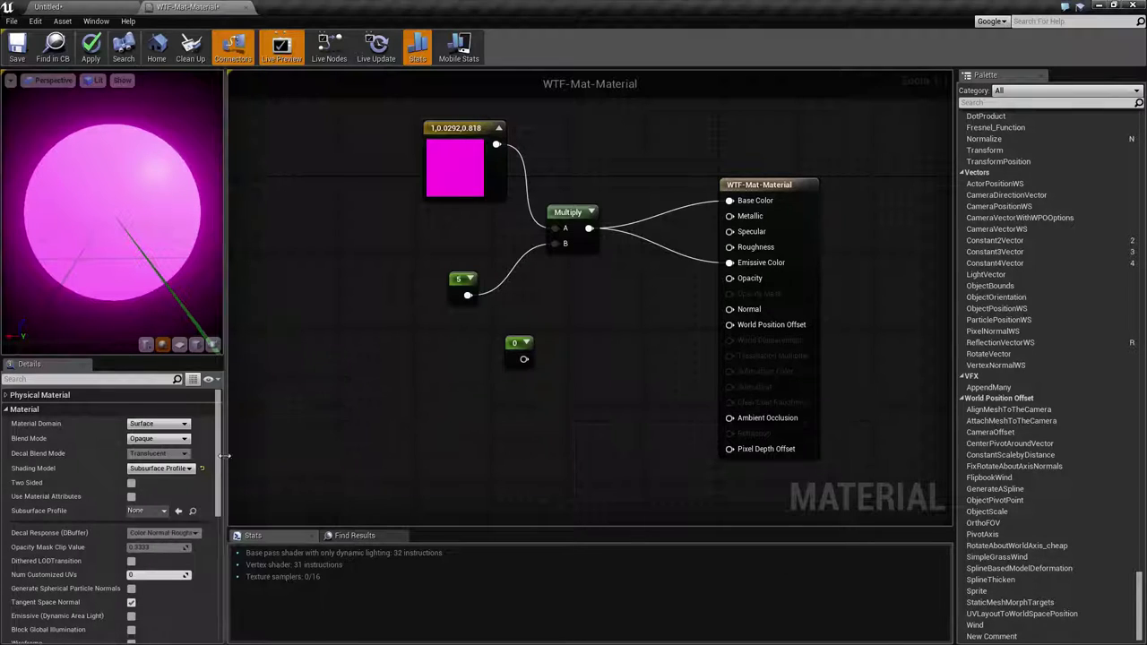
pyautogui.click(148, 514)
pyautogui.click(139, 512)
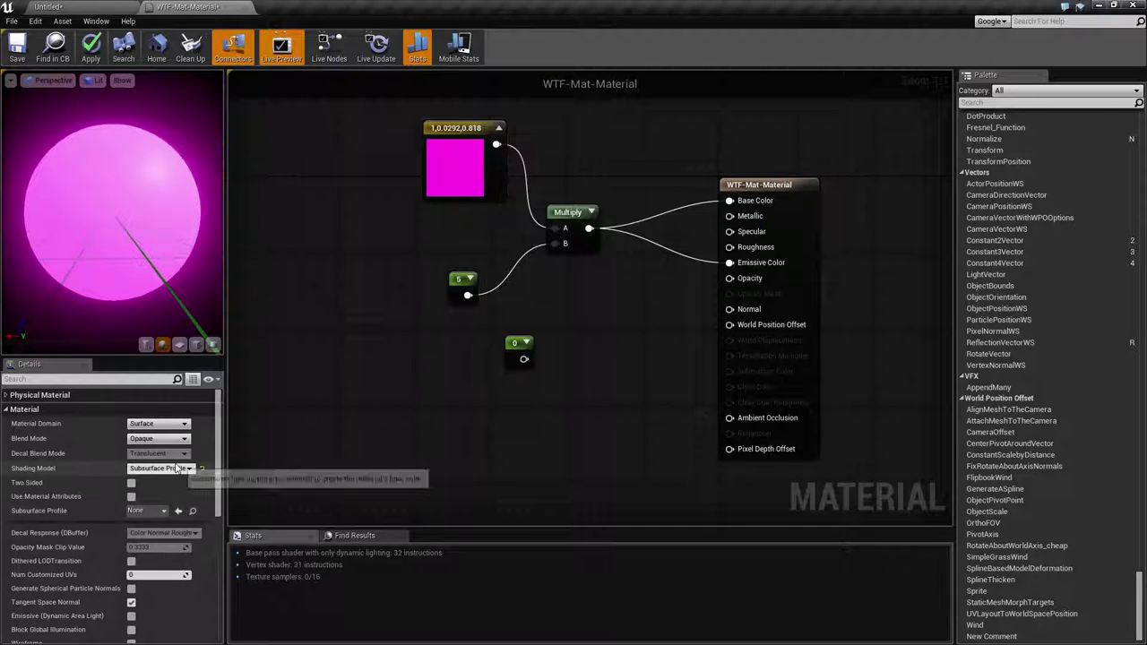
pyautogui.hotkey('ctrl', 'z')
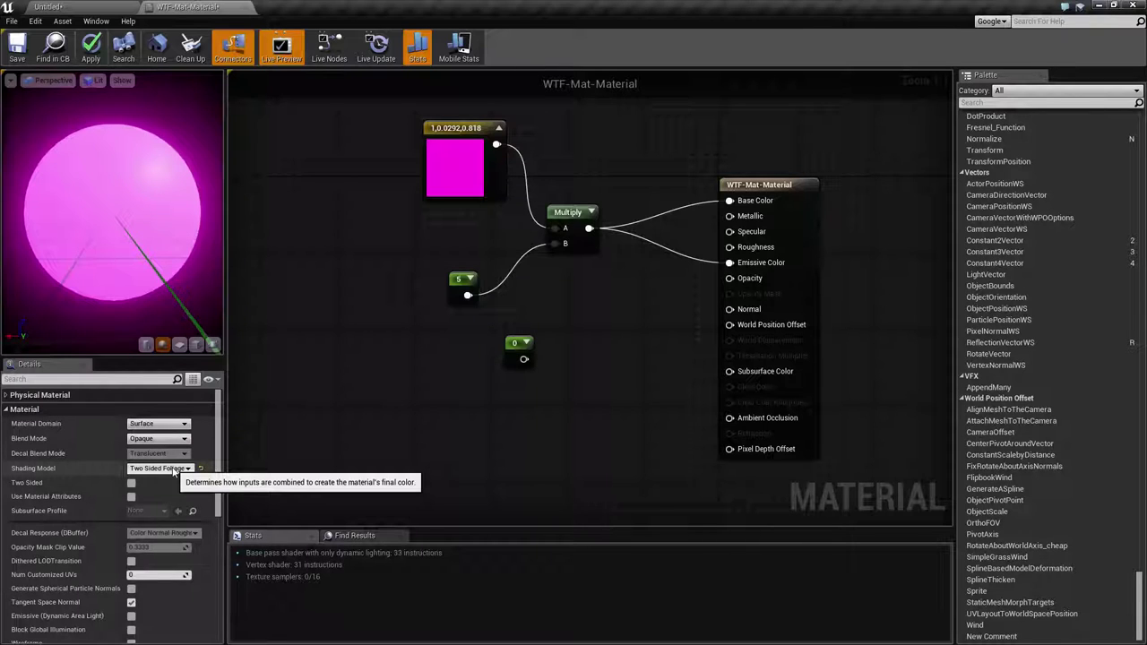
# - Return the shading model to Default Lit, bringing the base pass to 31 instructions
pyautogui.click(176, 470)
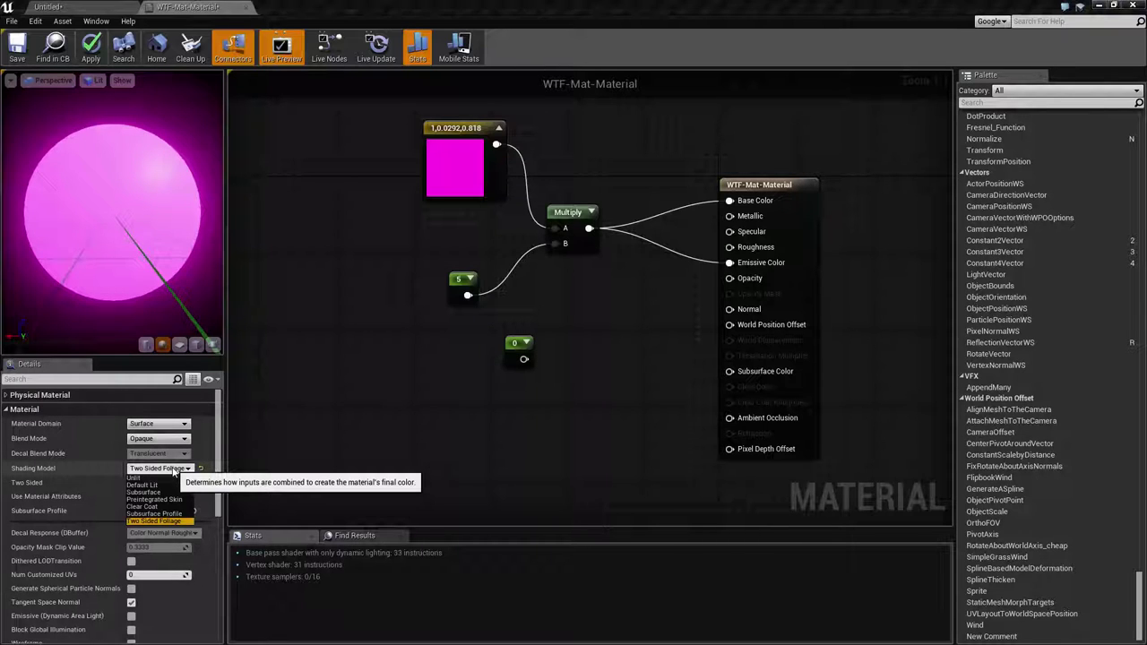
pyautogui.click(161, 485)
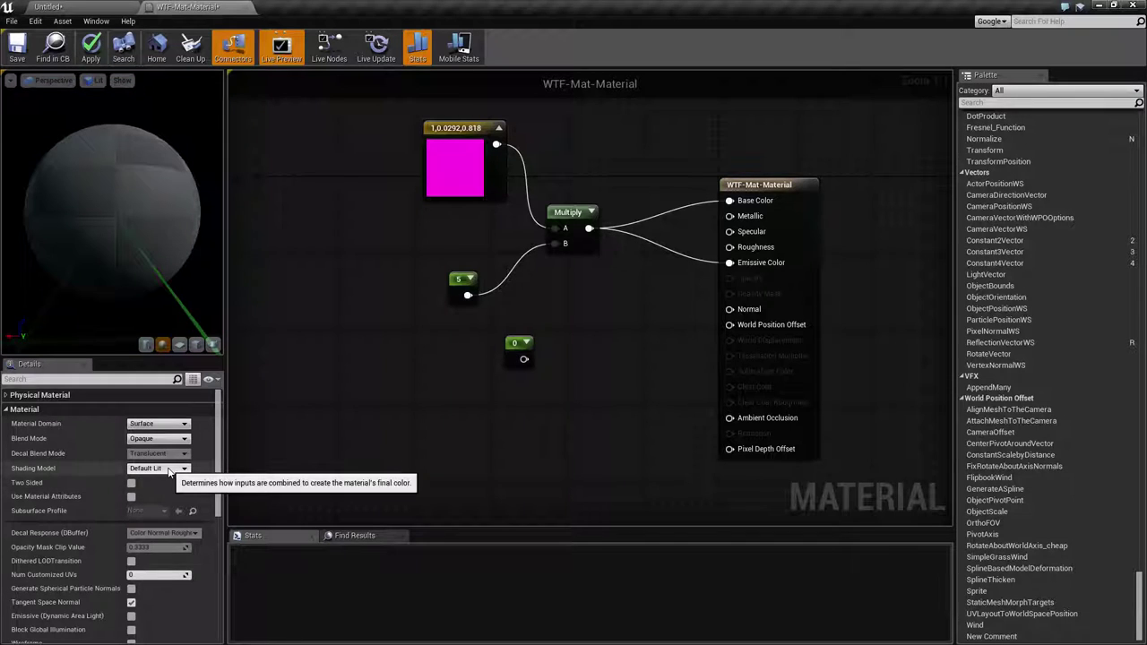
pyautogui.click(168, 471)
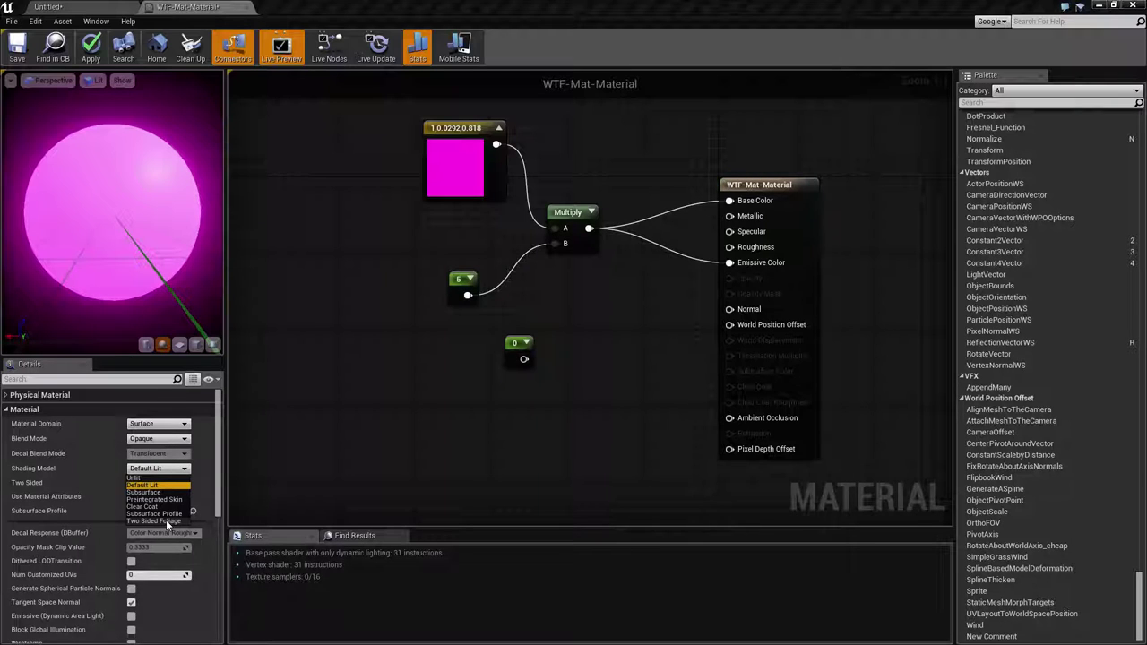
pyautogui.click(157, 469)
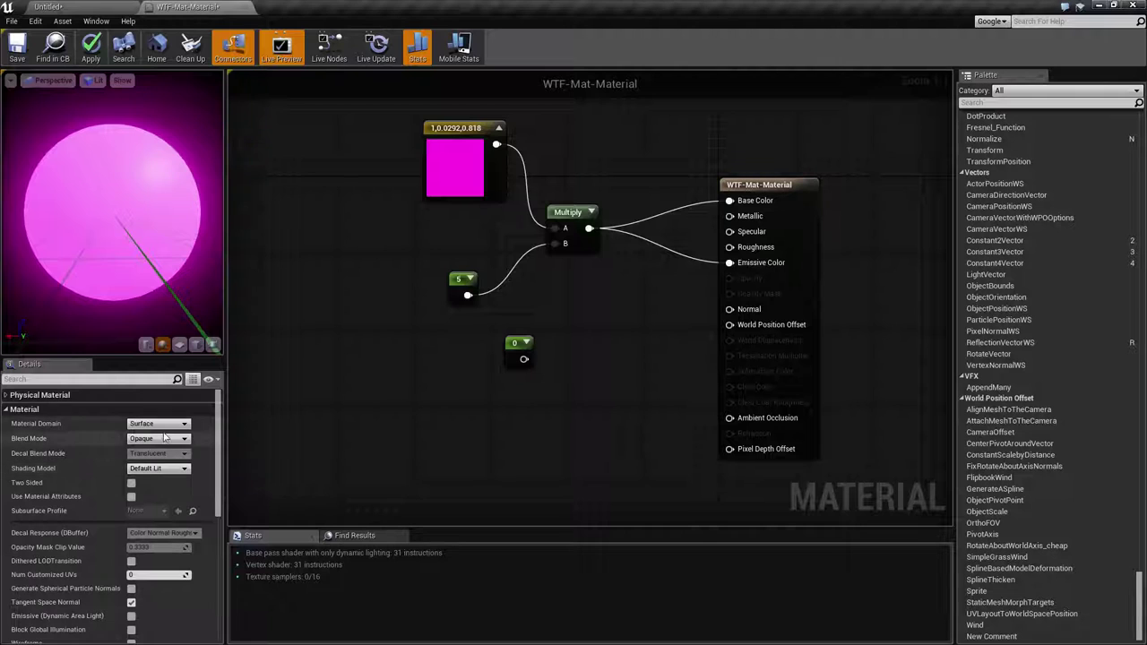
pyautogui.click(157, 423)
pyautogui.click(159, 431)
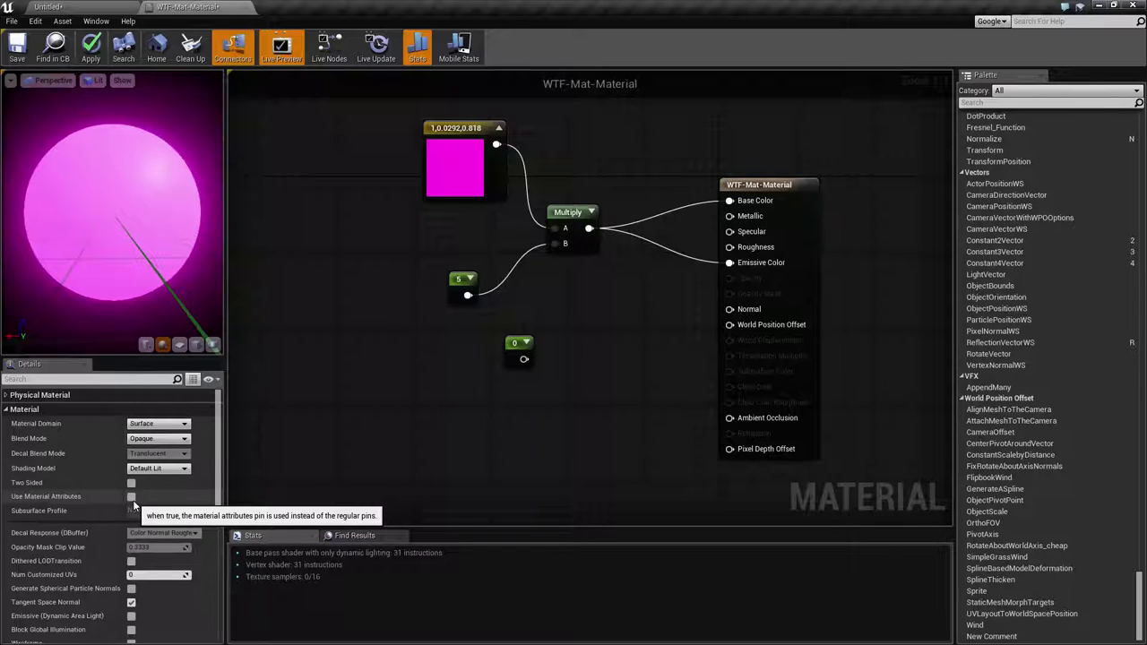
pyautogui.moveTo(711, 168); pyautogui.dragTo(871, 463)
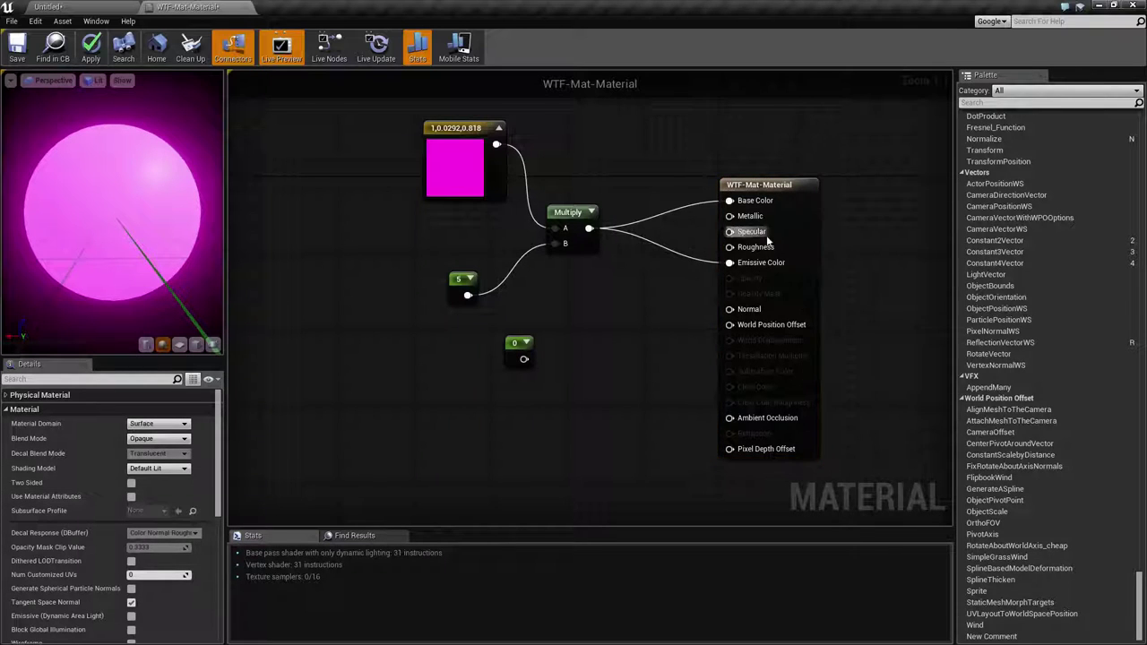
pyautogui.click(762, 185)
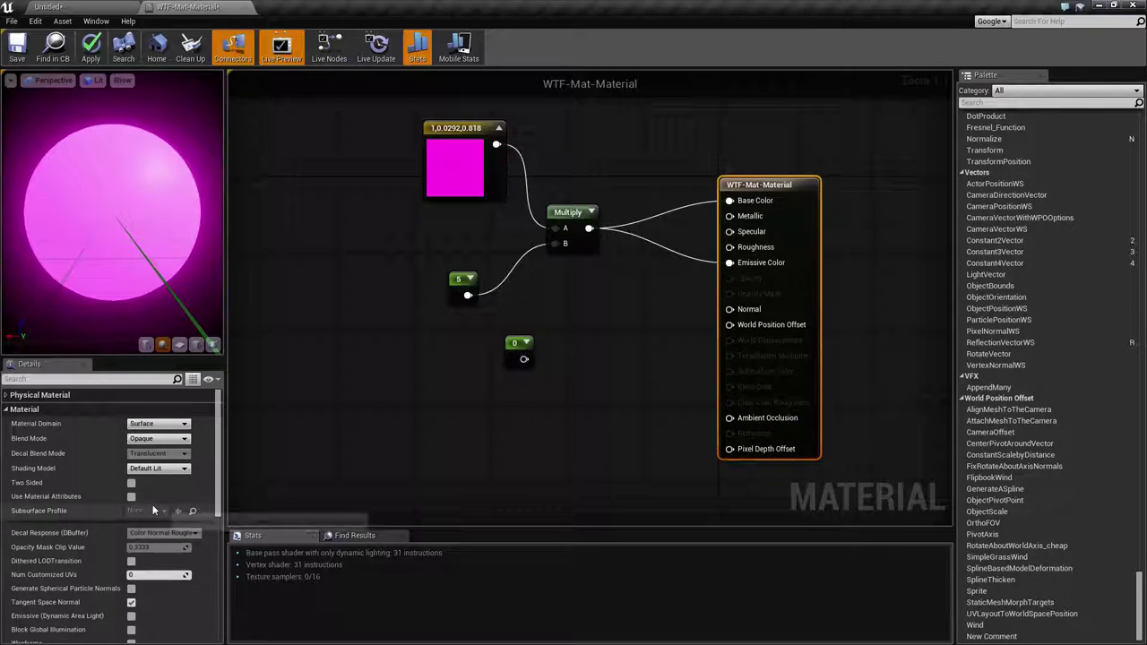
pyautogui.click(131, 496)
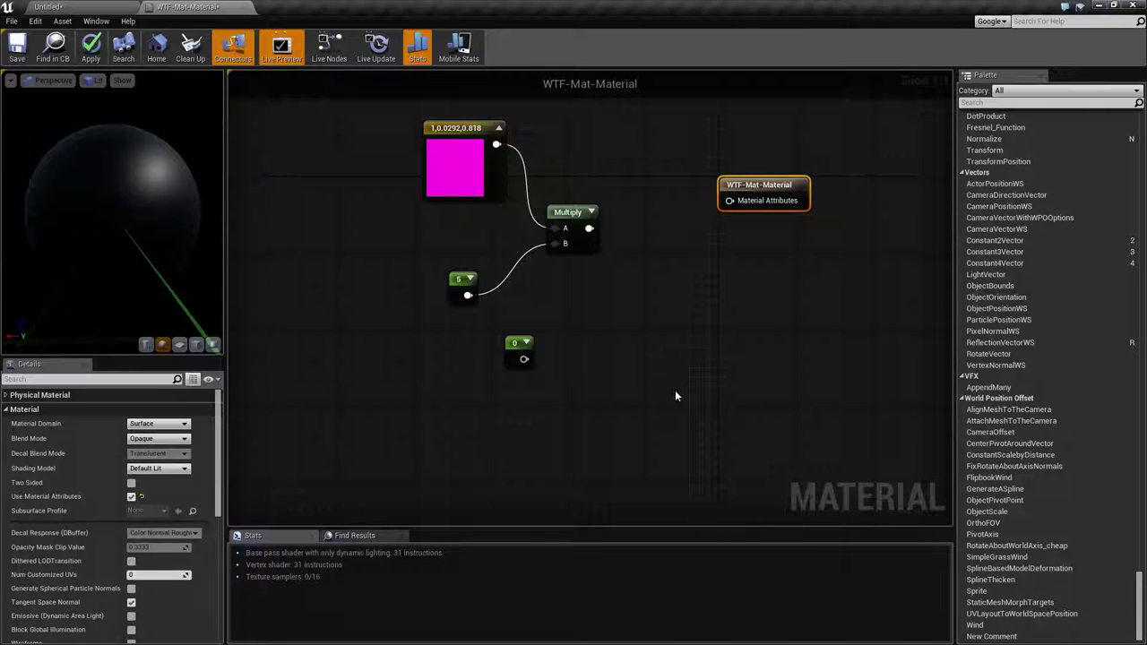
pyautogui.click(132, 495)
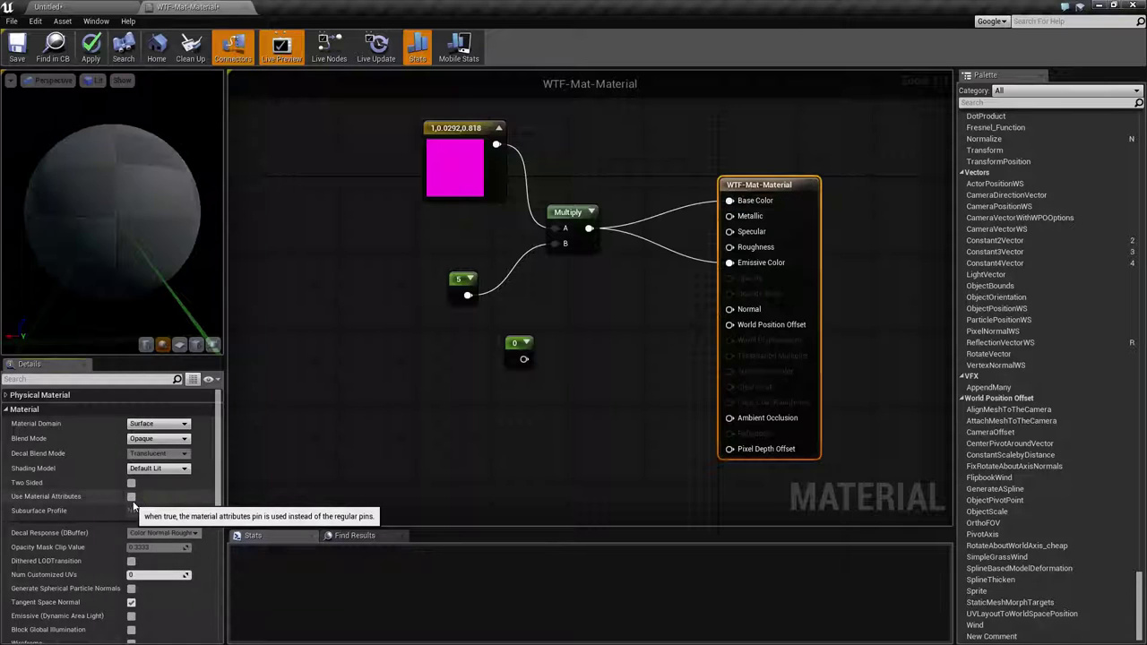
pyautogui.scroll(-2, 176, 548)
# - Collapse the Translucency group and show the advanced Material options like Decal Response
pyautogui.click(107, 592)
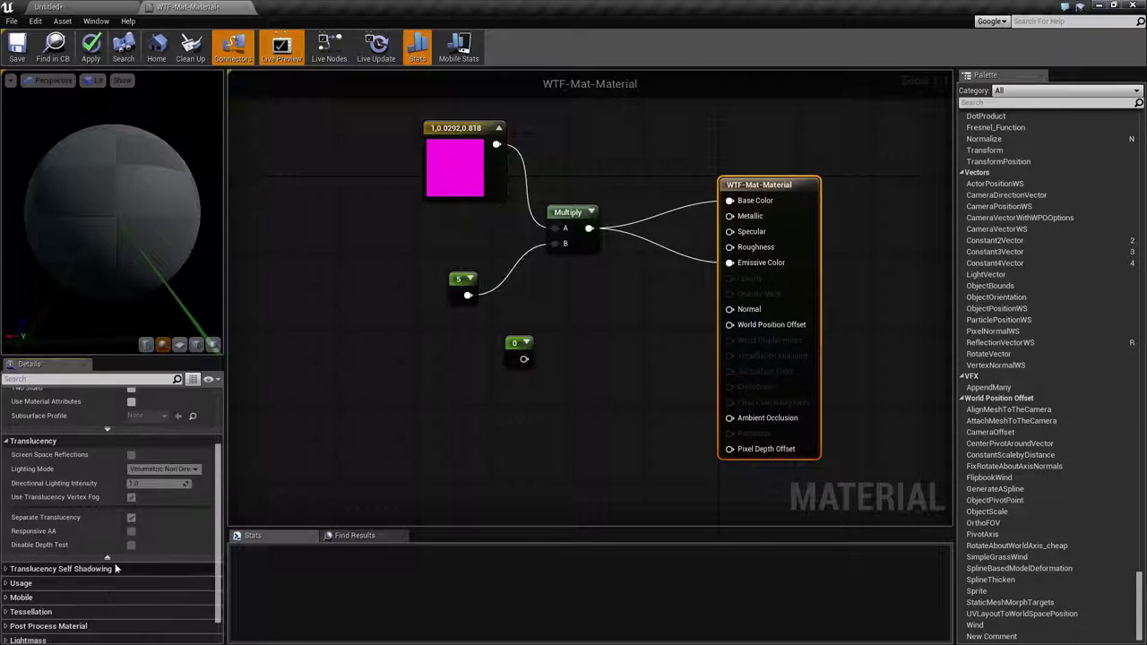
pyautogui.click(106, 559)
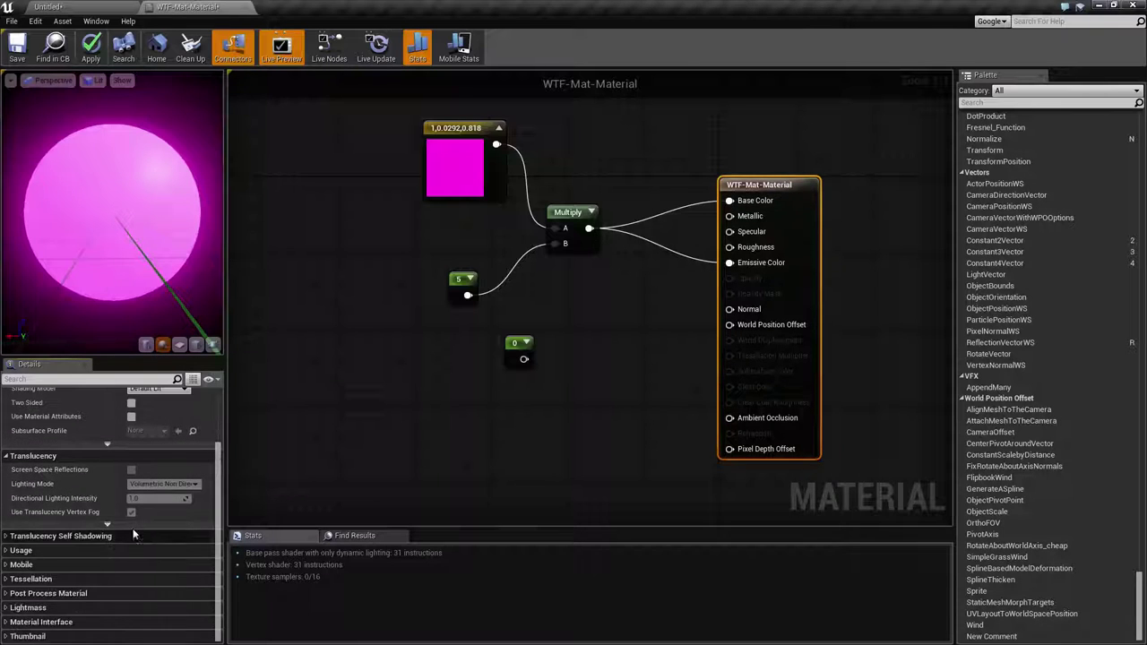
pyautogui.click(112, 524)
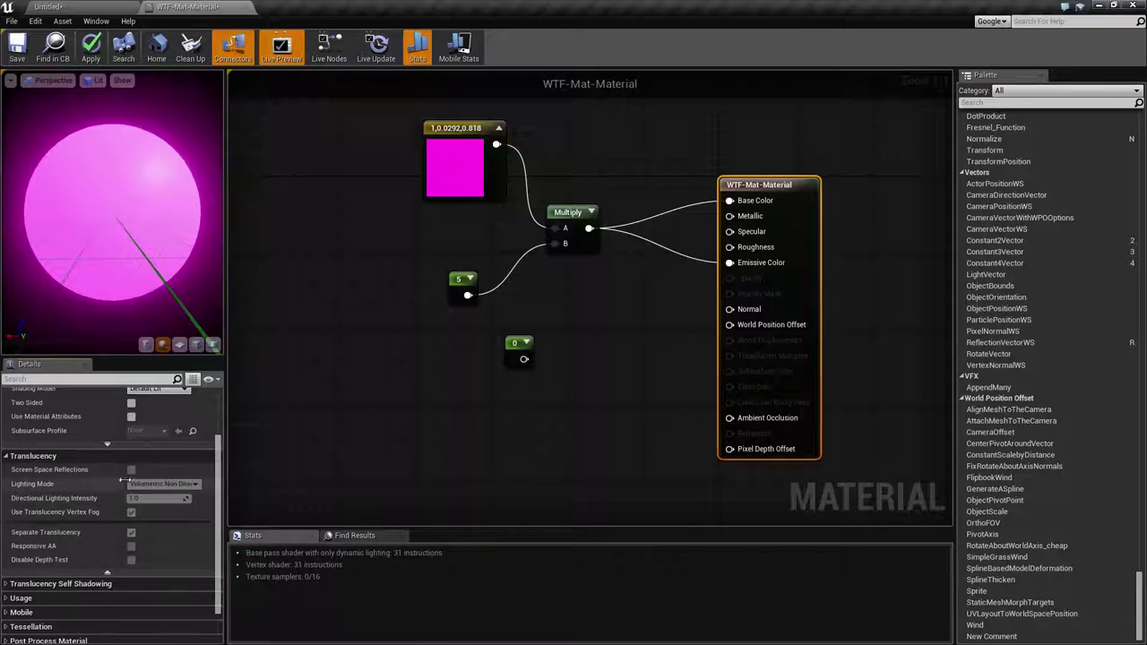
pyautogui.click(112, 456)
pyautogui.click(110, 507)
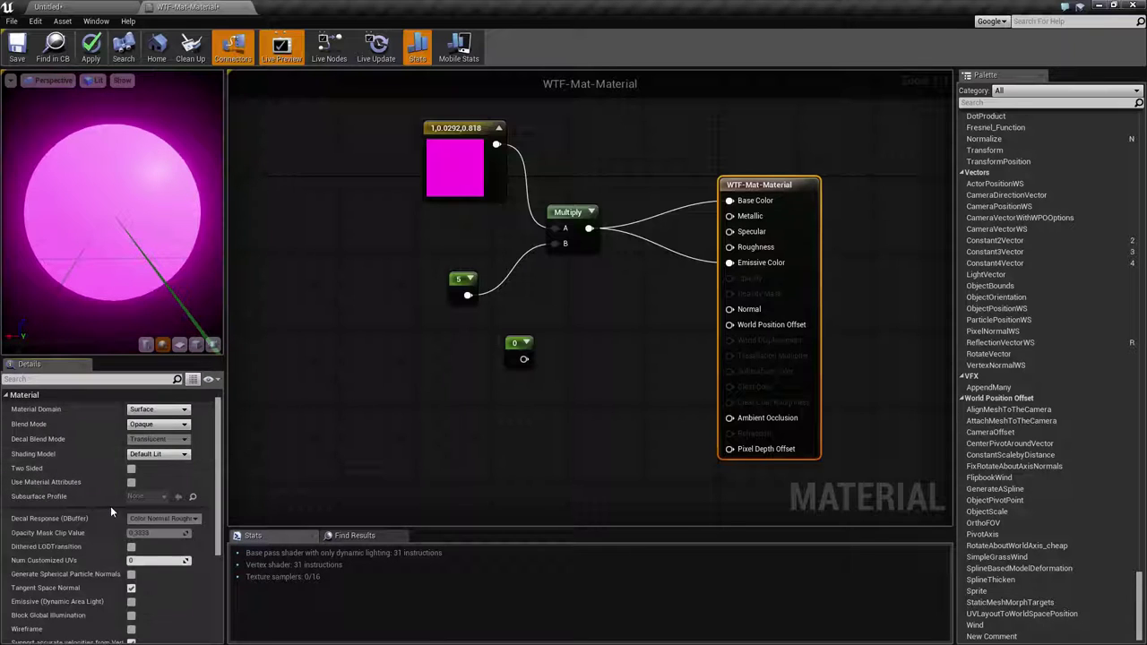
pyautogui.scroll(-2, 139, 533)
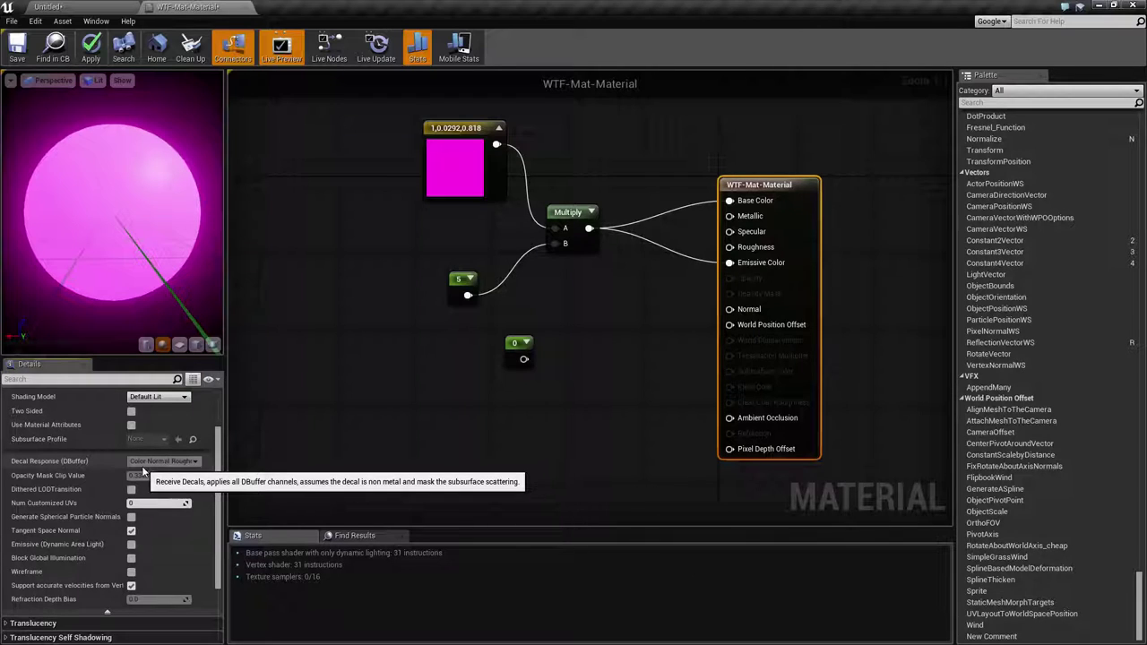
pyautogui.scroll(2, 156, 463)
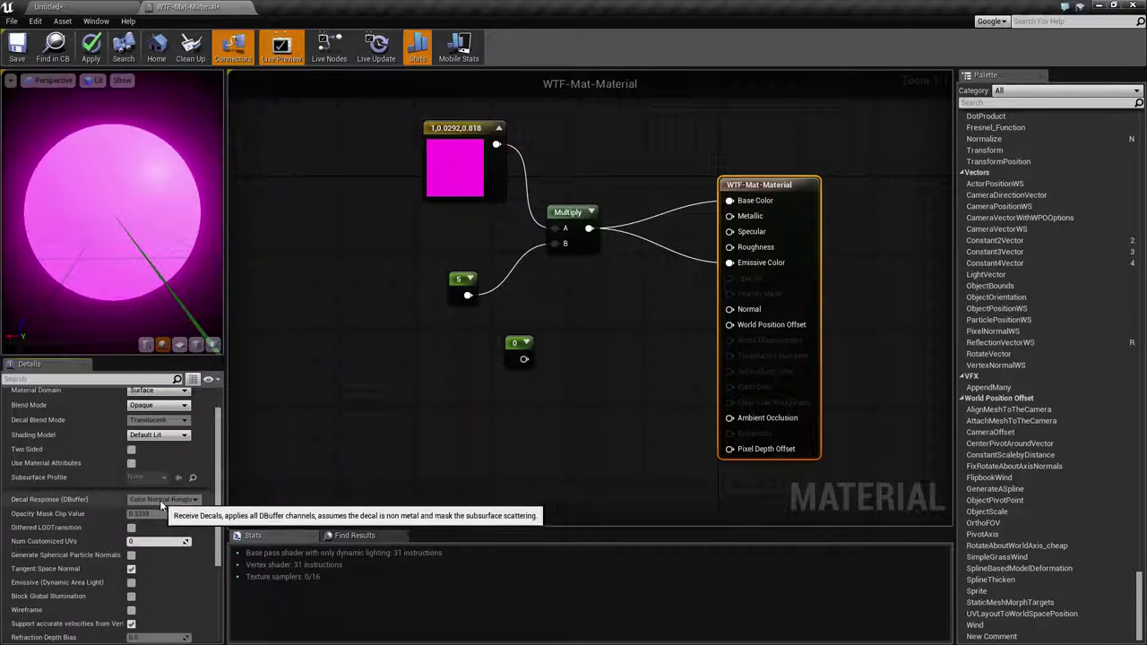
pyautogui.scroll(1, 167, 504)
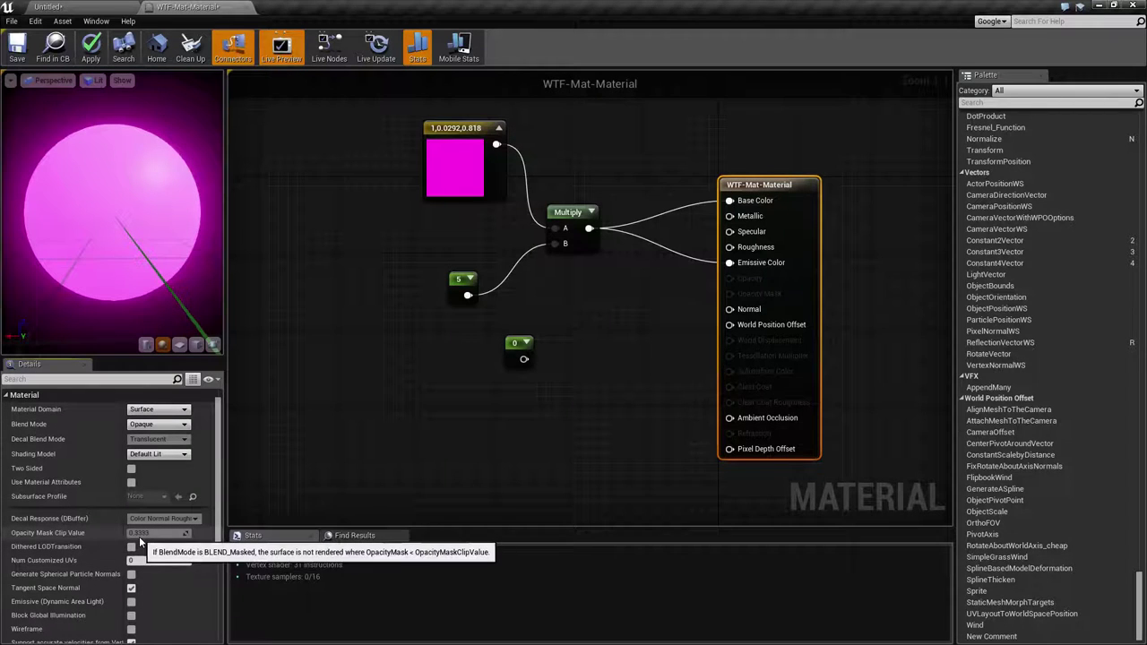
# - Switch the blend mode to Masked, then back to Opaque
pyautogui.click(155, 424)
pyautogui.click(142, 434)
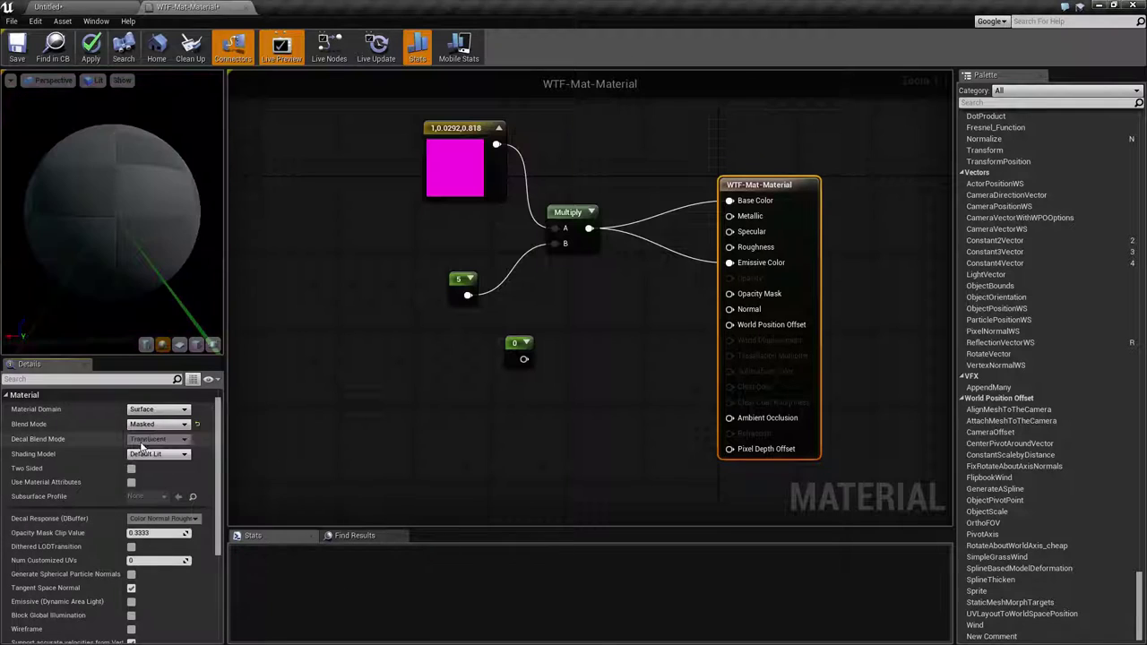
pyautogui.click(154, 424)
pyautogui.click(144, 437)
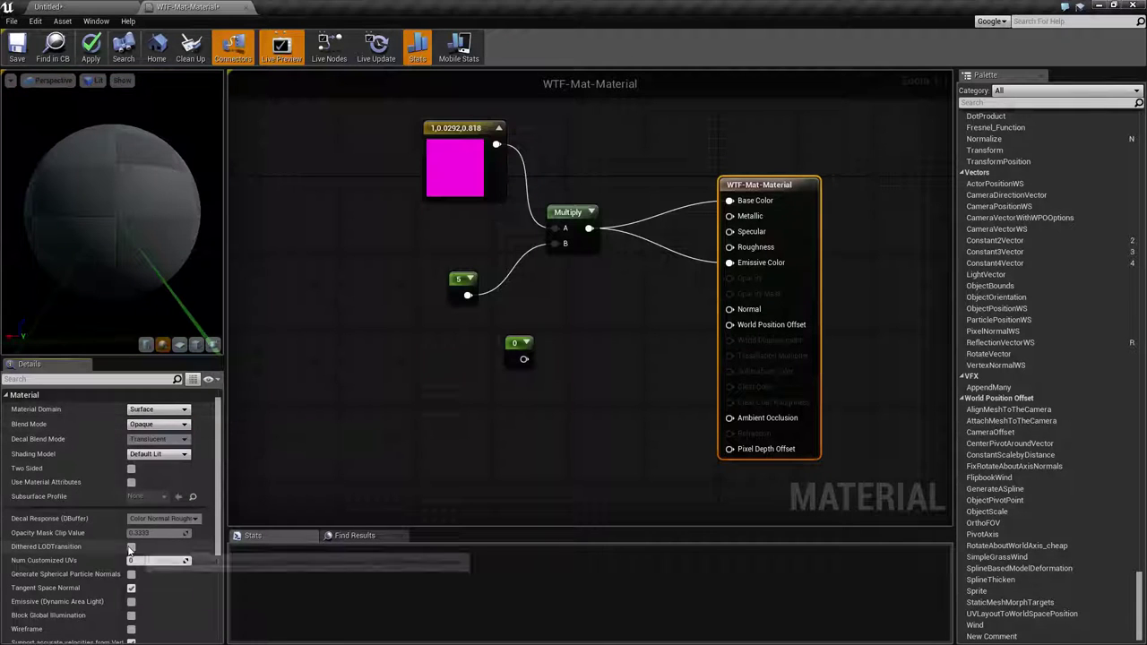
pyautogui.scroll(-2, 132, 518)
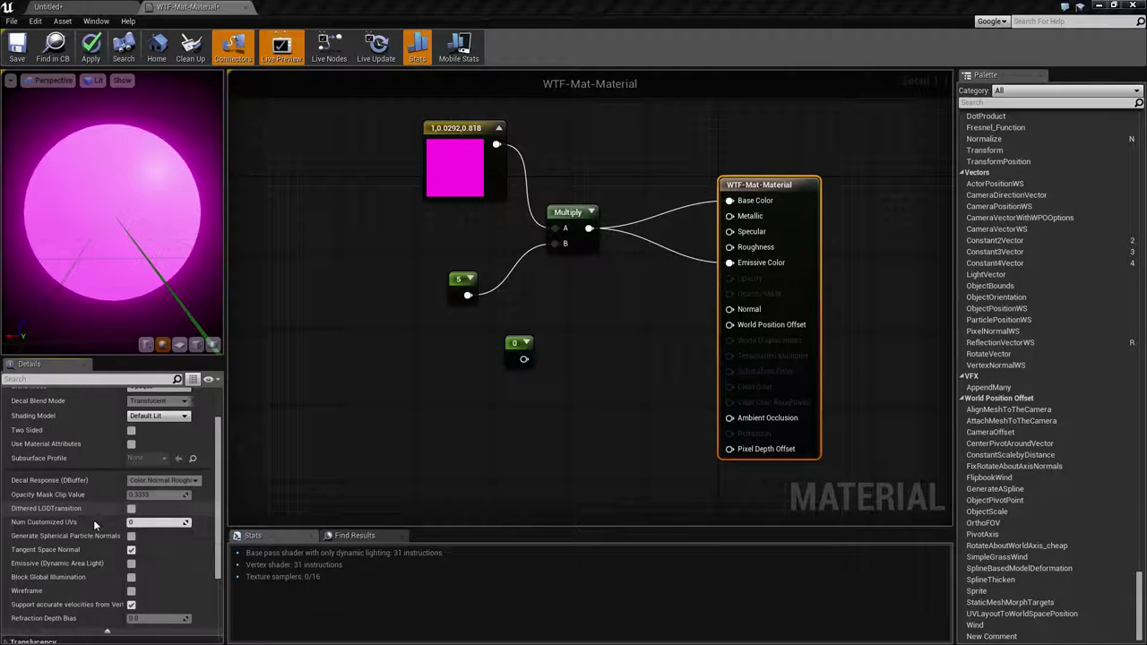
# - Set Num Customized UVs to 3, then 0, and enable Generate Spherical Particle Normals
pyautogui.moveTo(76, 527)
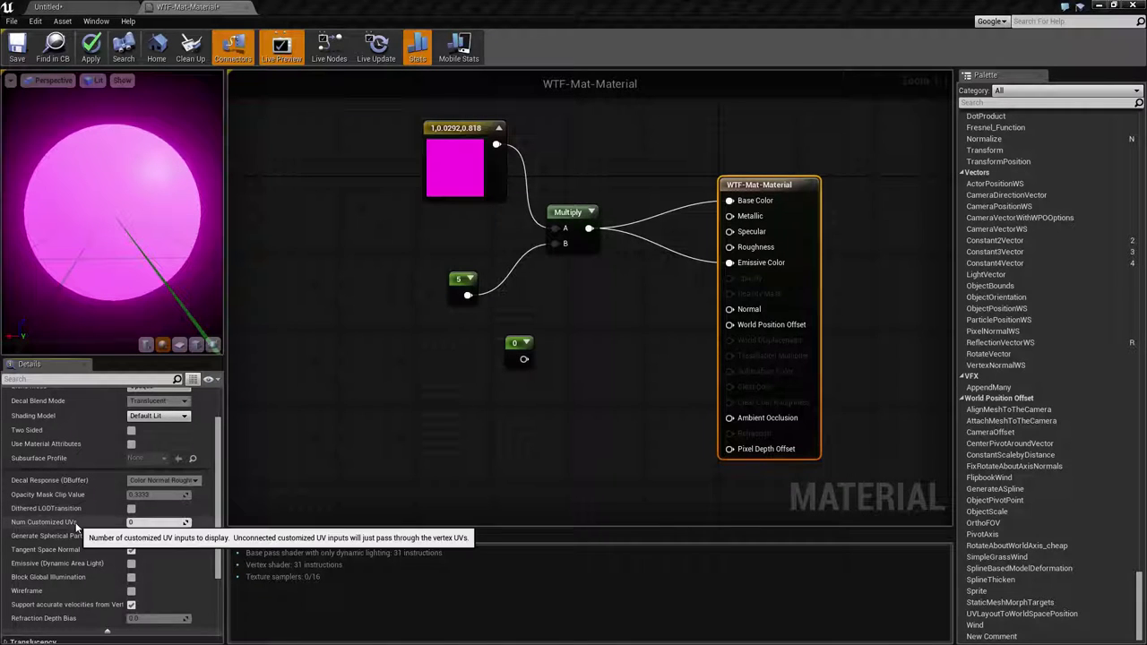
pyautogui.click(155, 523)
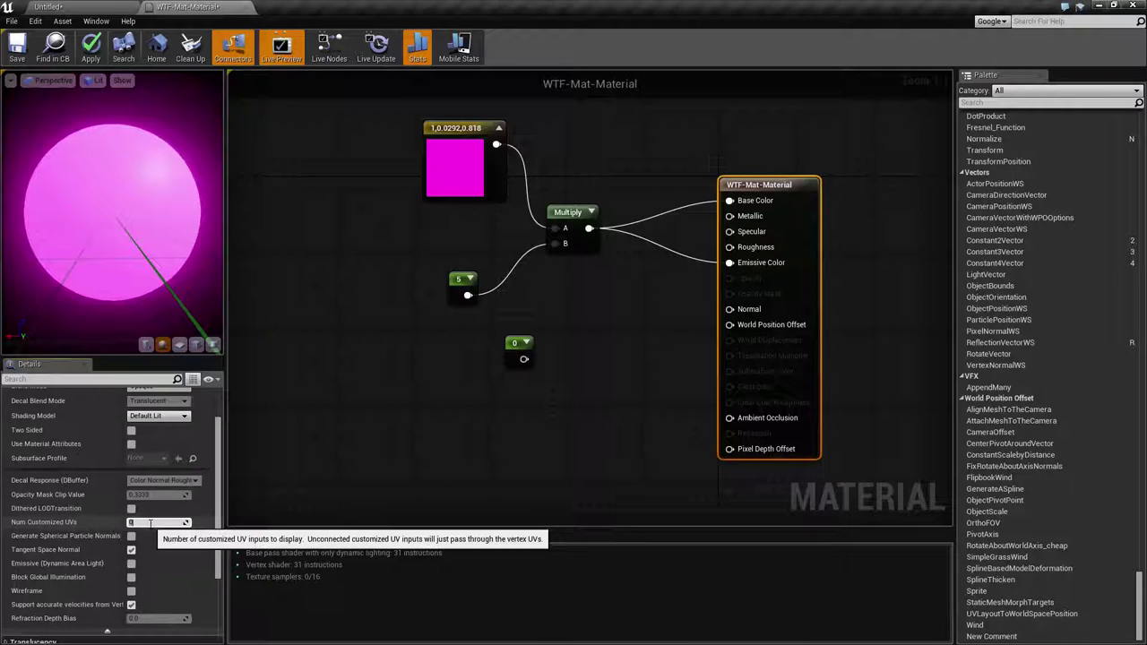
pyautogui.write('3')
pyautogui.press('Return')
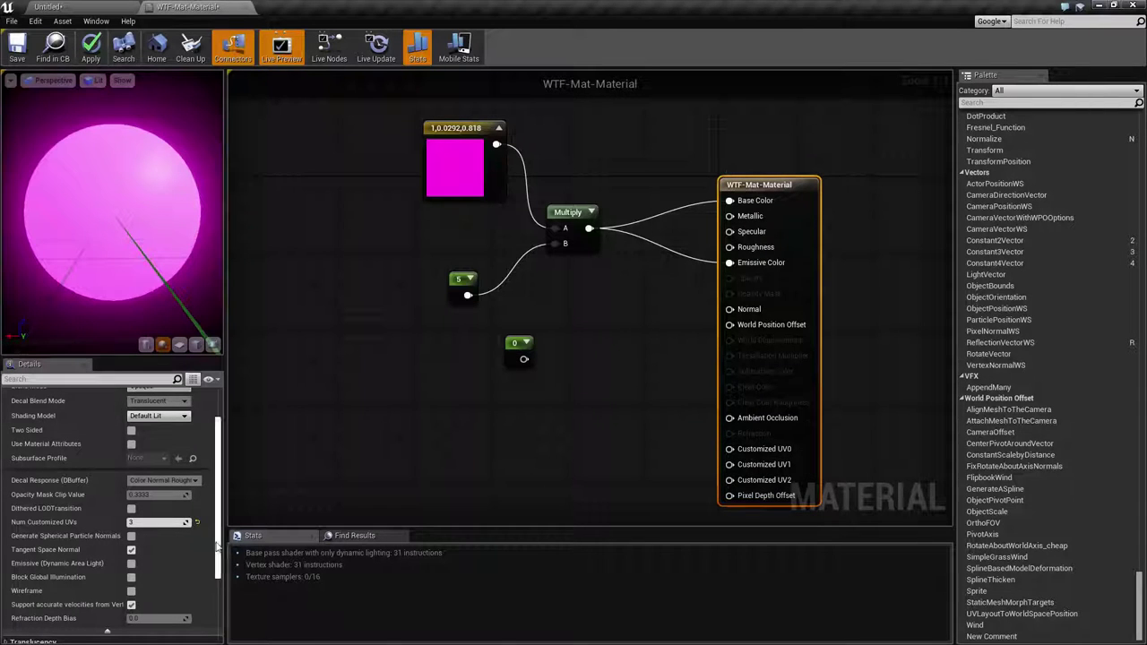
pyautogui.click(162, 523)
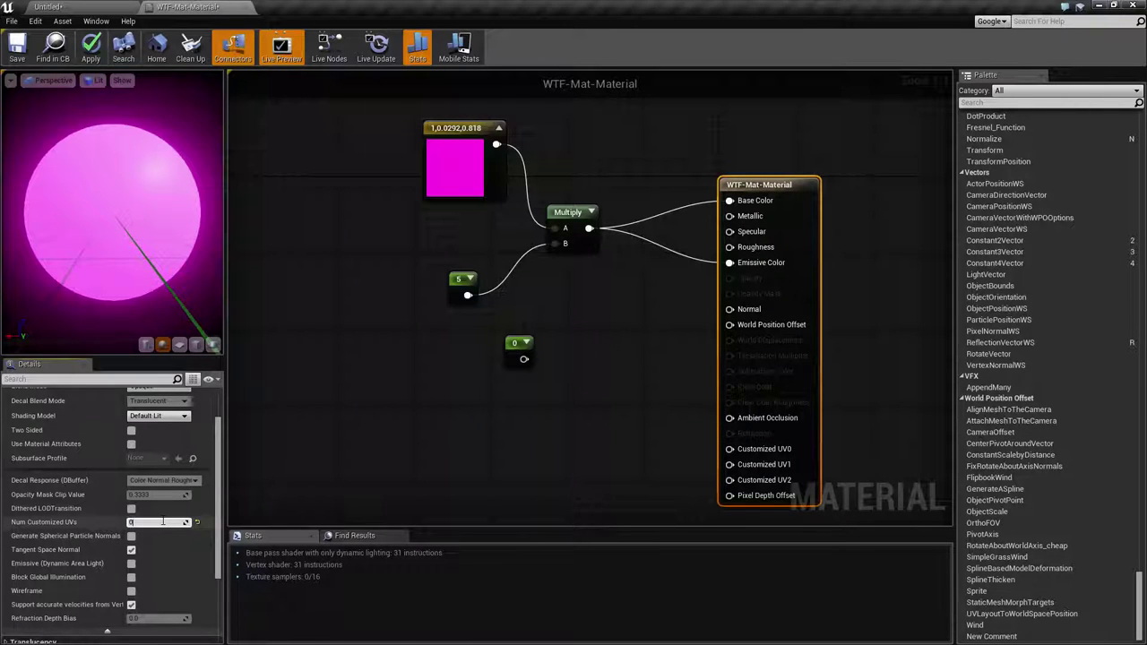
pyautogui.write('0')
pyautogui.press('Return')
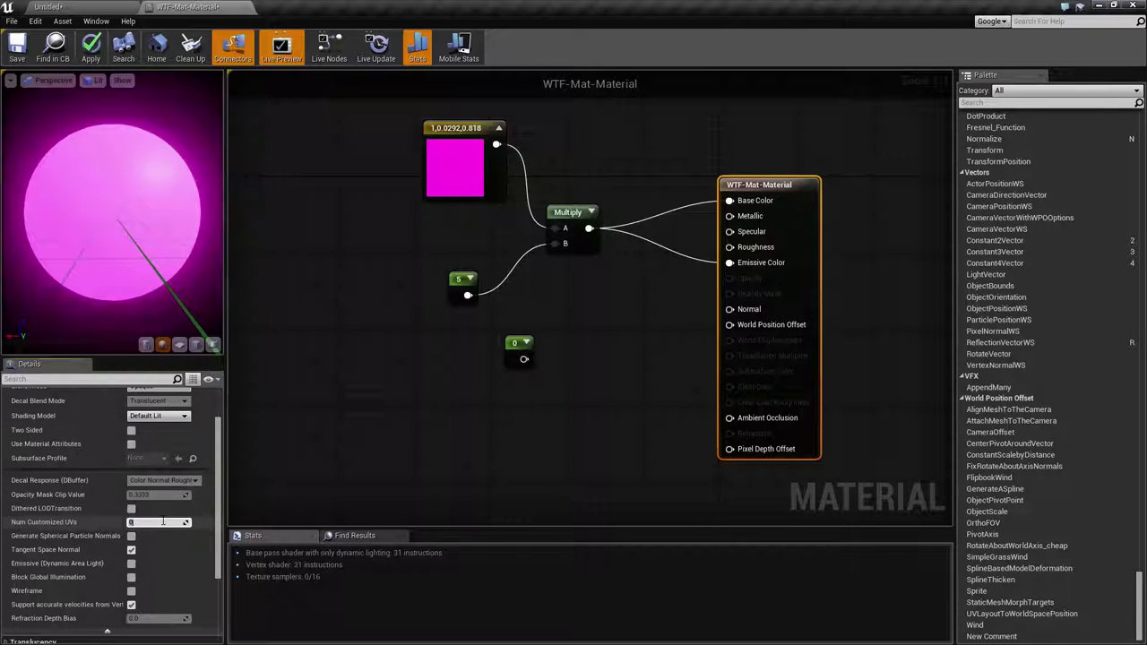
pyautogui.scroll(-1, 153, 529)
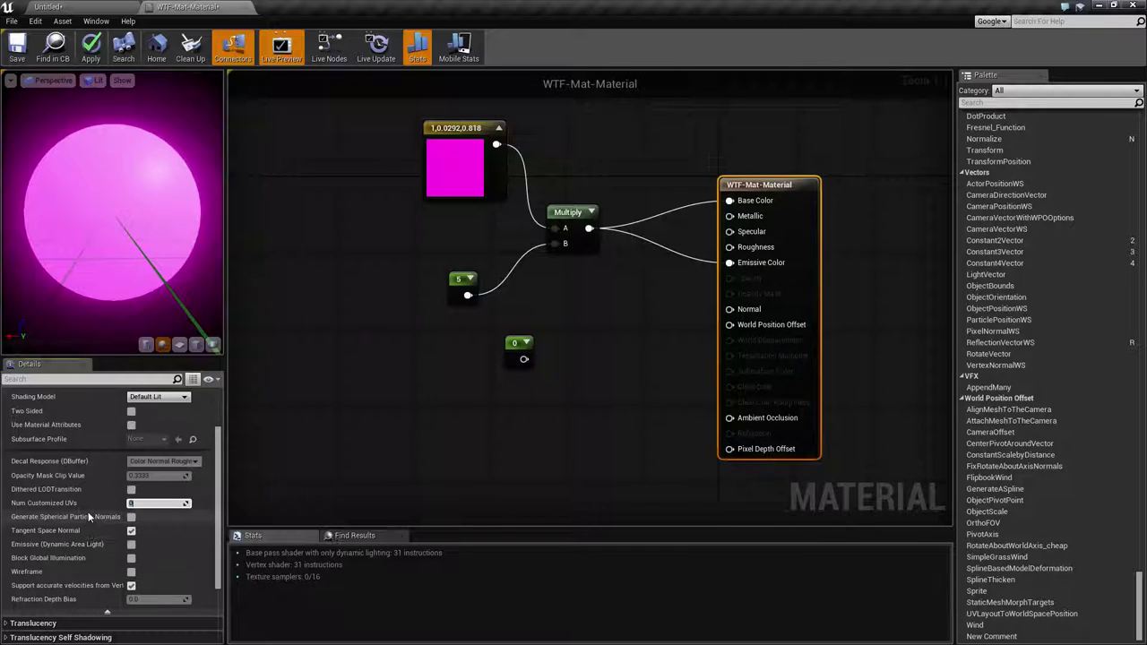
pyautogui.click(132, 518)
# - Clear the Generate Spherical Particle Normals checkbox, leaving Tangent Space Normal on
pyautogui.click(132, 518)
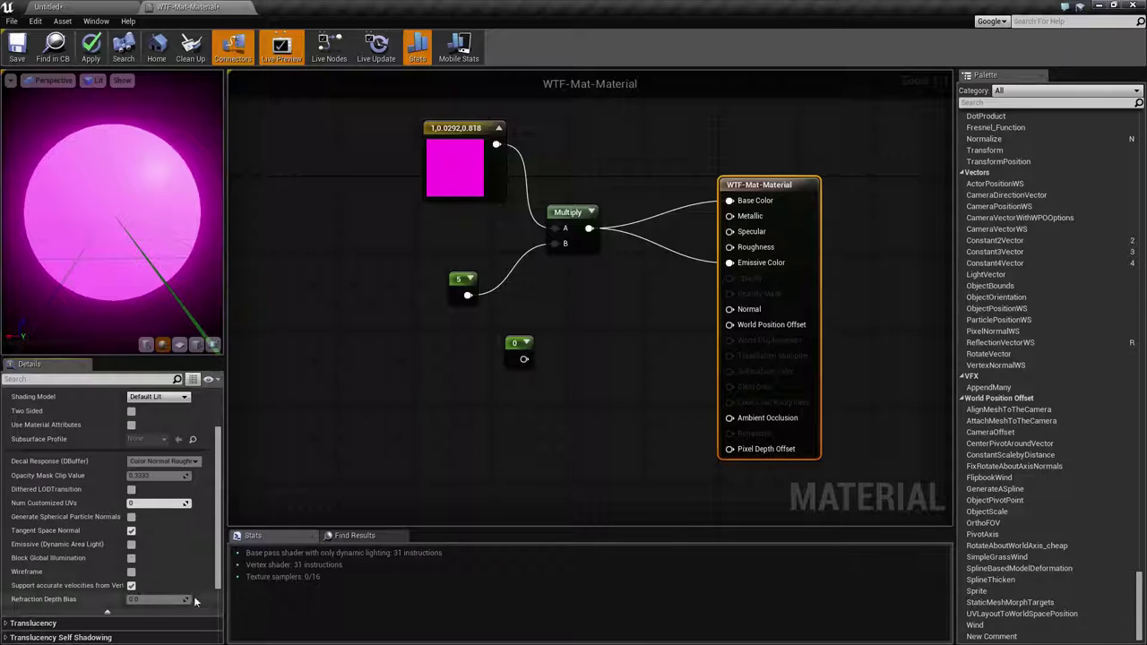
pyautogui.click(130, 531)
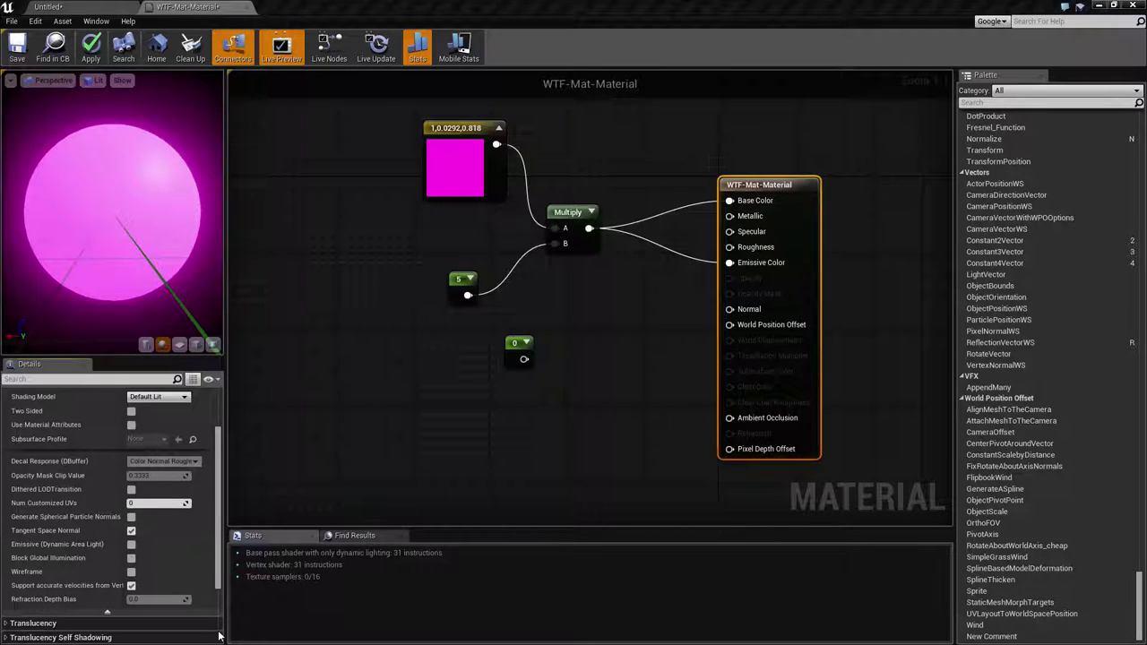
pyautogui.click(131, 532)
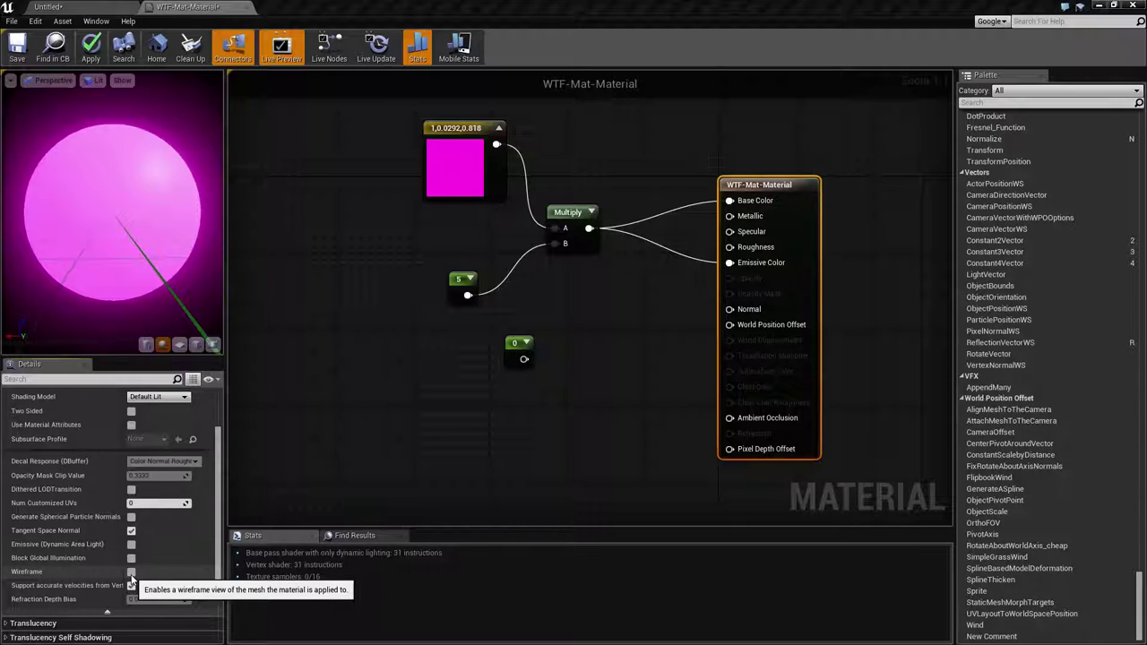
# - Enable Wireframe so the preview sphere renders as a magenta wire mesh
pyautogui.click(131, 573)
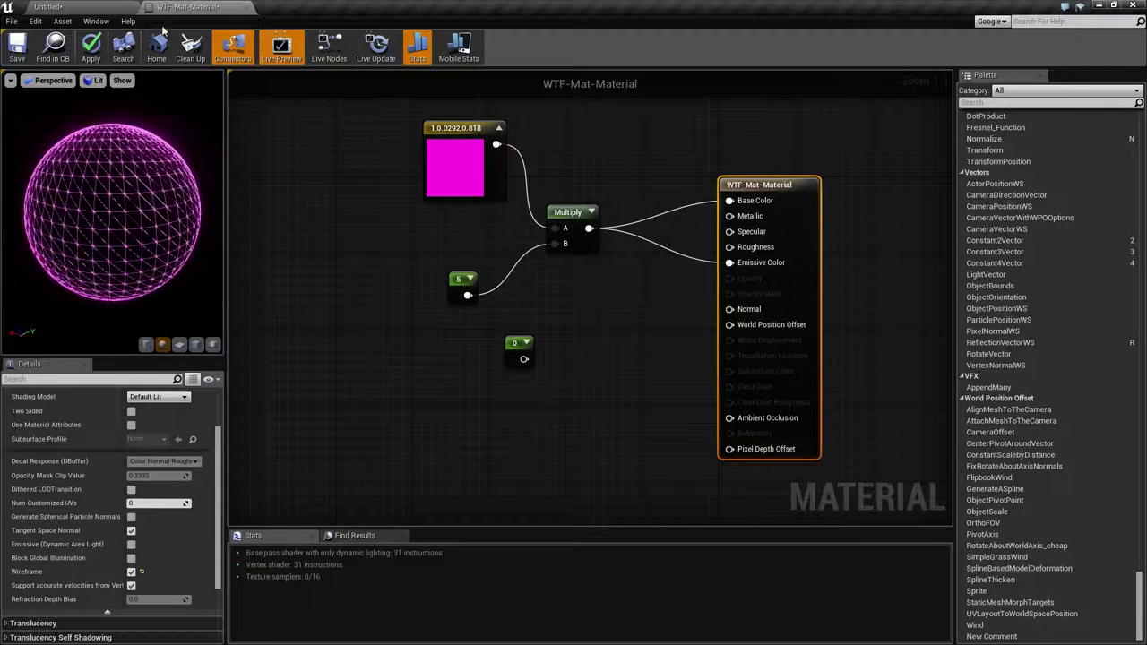
# - Apply the wireframe material and view it in the Untitled level
pyautogui.click(91, 45)
pyautogui.click(82, 6)
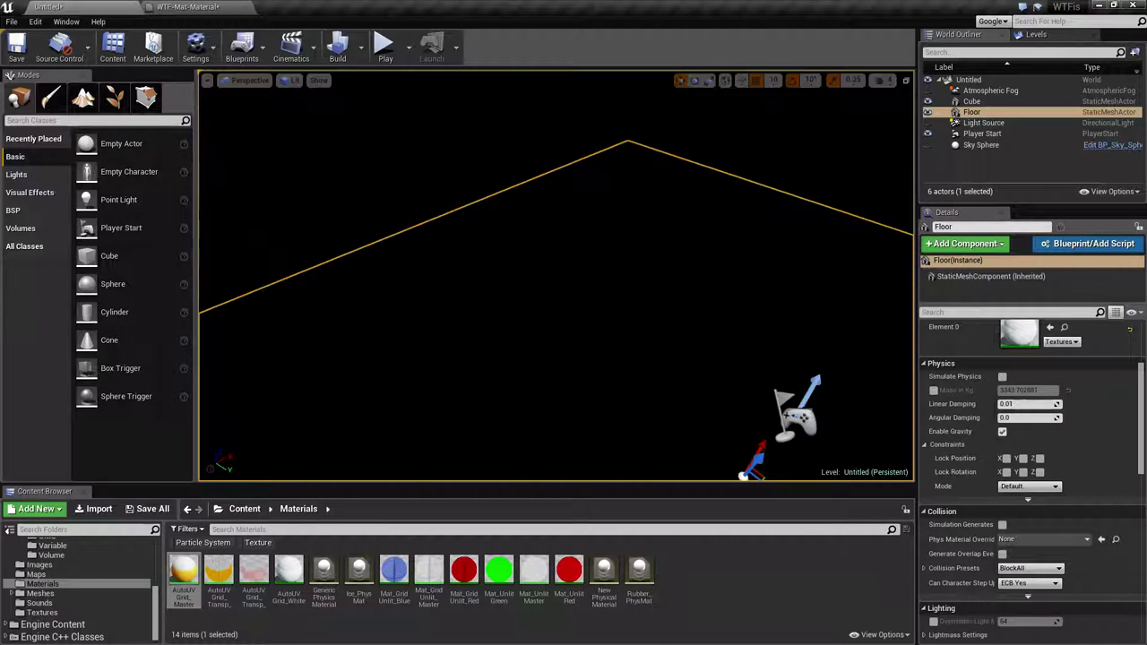
pyautogui.moveTo(556, 277); pyautogui.dragTo(573, 260, button='right')
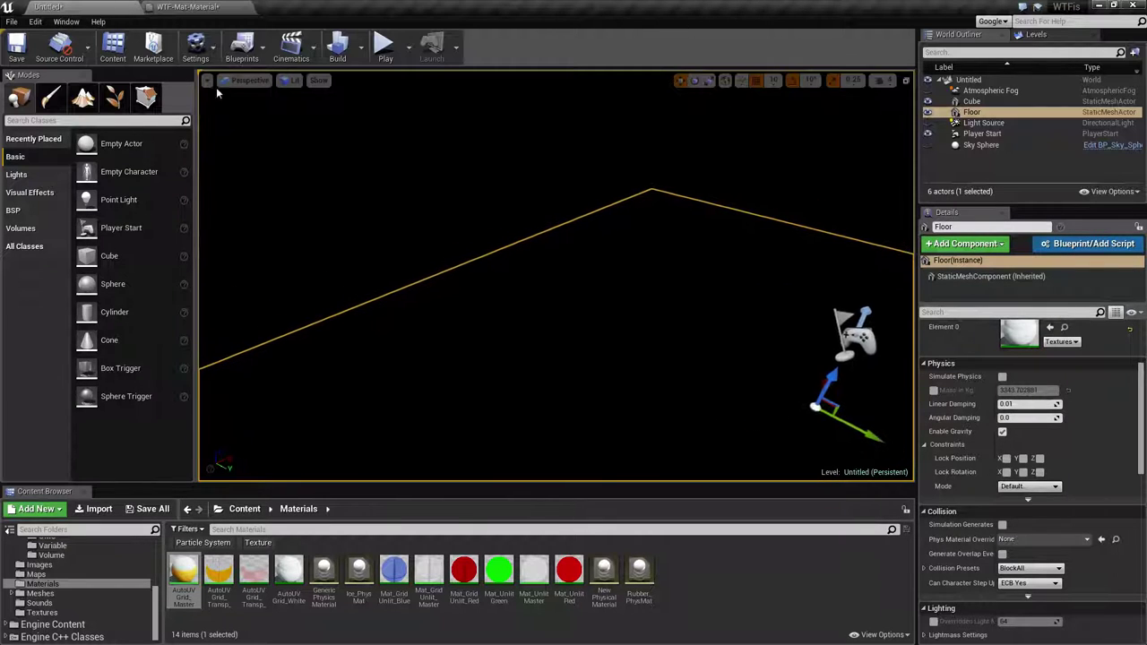
pyautogui.click(190, 8)
pyautogui.click(48, 6)
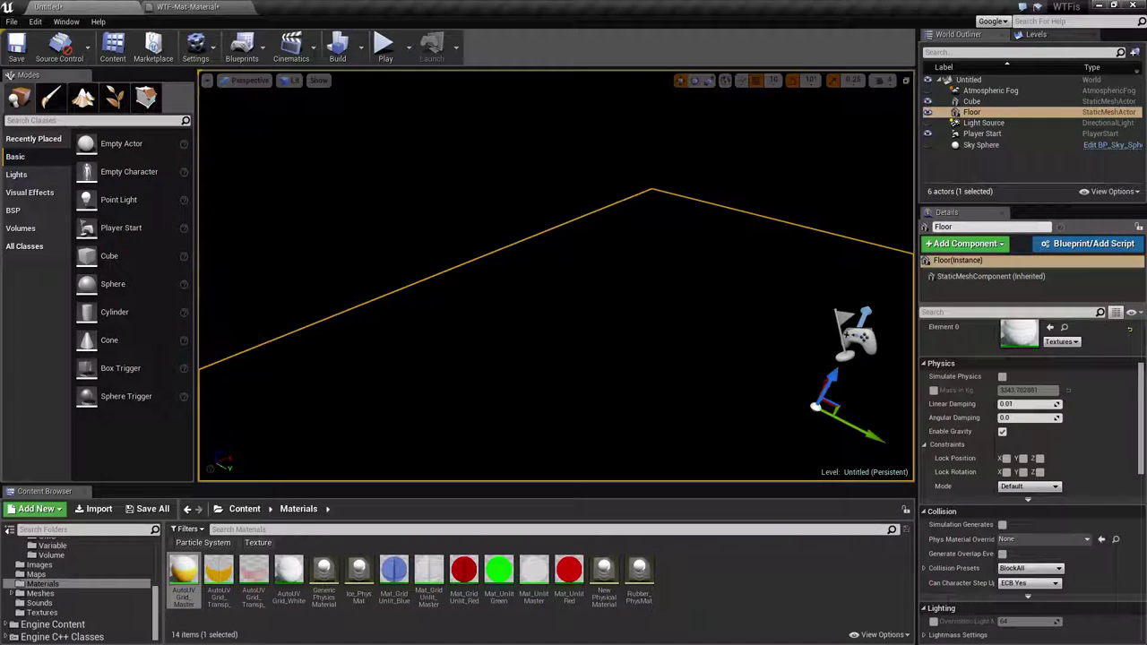
# - Frame the Cube from the World Outliner and inspect its wireframe in the viewport
pyautogui.doubleClick(971, 101)
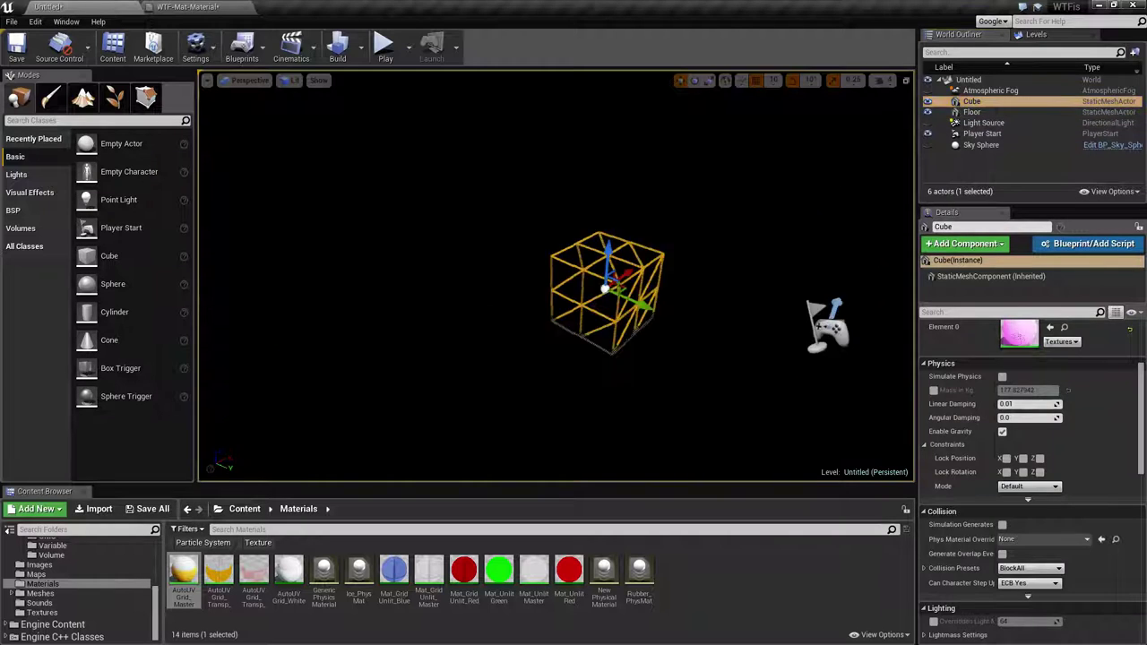
pyautogui.press('Escape')
pyautogui.moveTo(555, 269); pyautogui.dragTo(556, 269, button='right')
pyautogui.click(556, 269)
pyautogui.press('Escape')
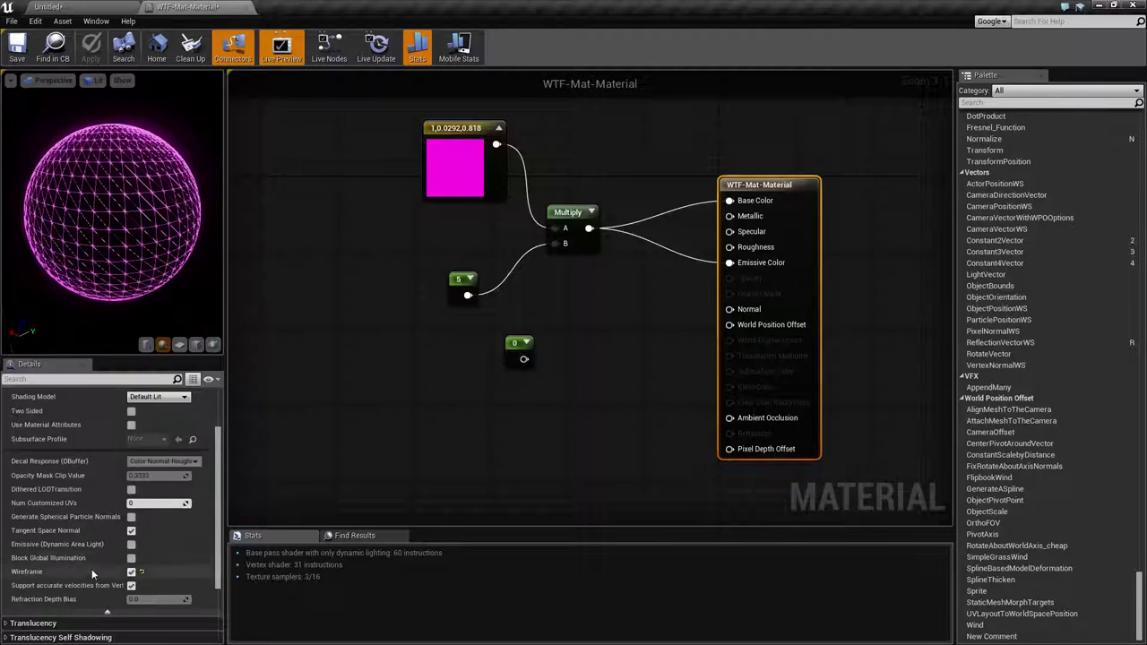
# - Turn Wireframe off, apply the material, and widen the Details property name column
pyautogui.click(131, 571)
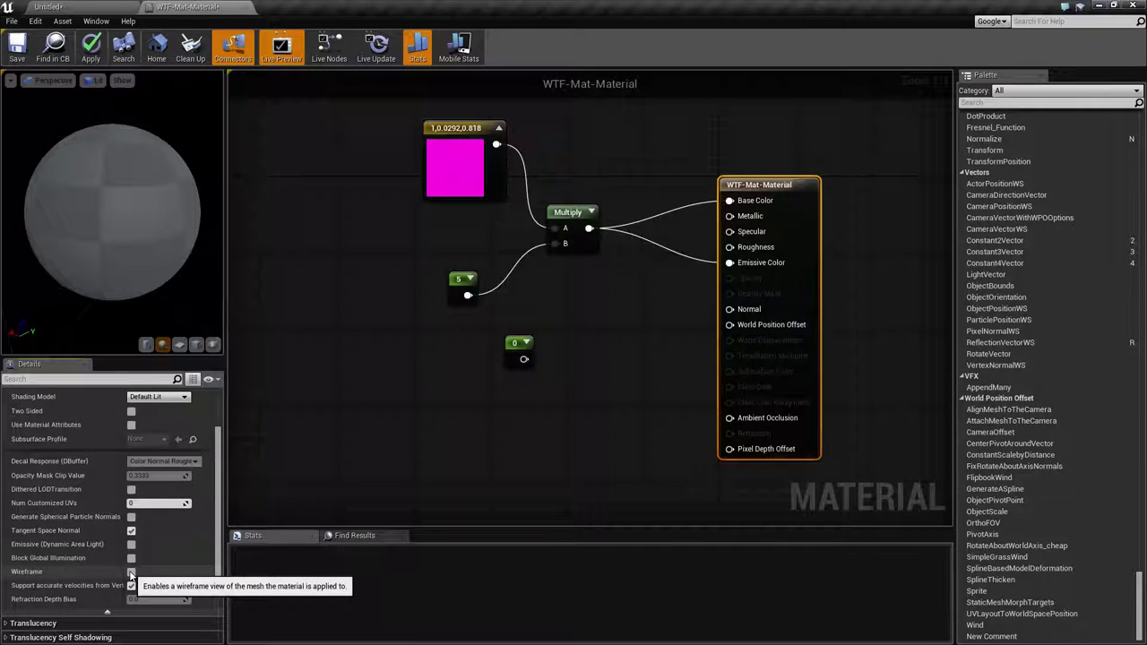
pyautogui.click(91, 45)
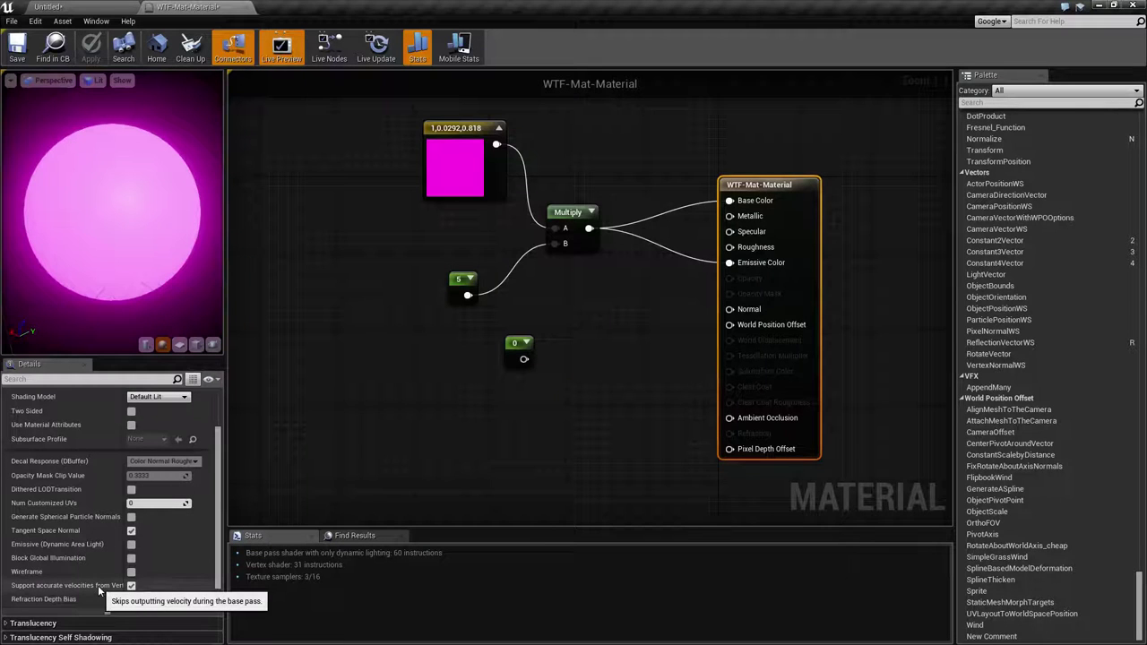
pyautogui.moveTo(123, 541)
pyautogui.mouseDown()
pyautogui.moveTo(179, 544)
pyautogui.moveTo(135, 543)
pyautogui.moveTo(178, 543)
pyautogui.moveTo(125, 537)
pyautogui.moveTo(174, 531)
pyautogui.moveTo(134, 530)
pyautogui.mouseUp()
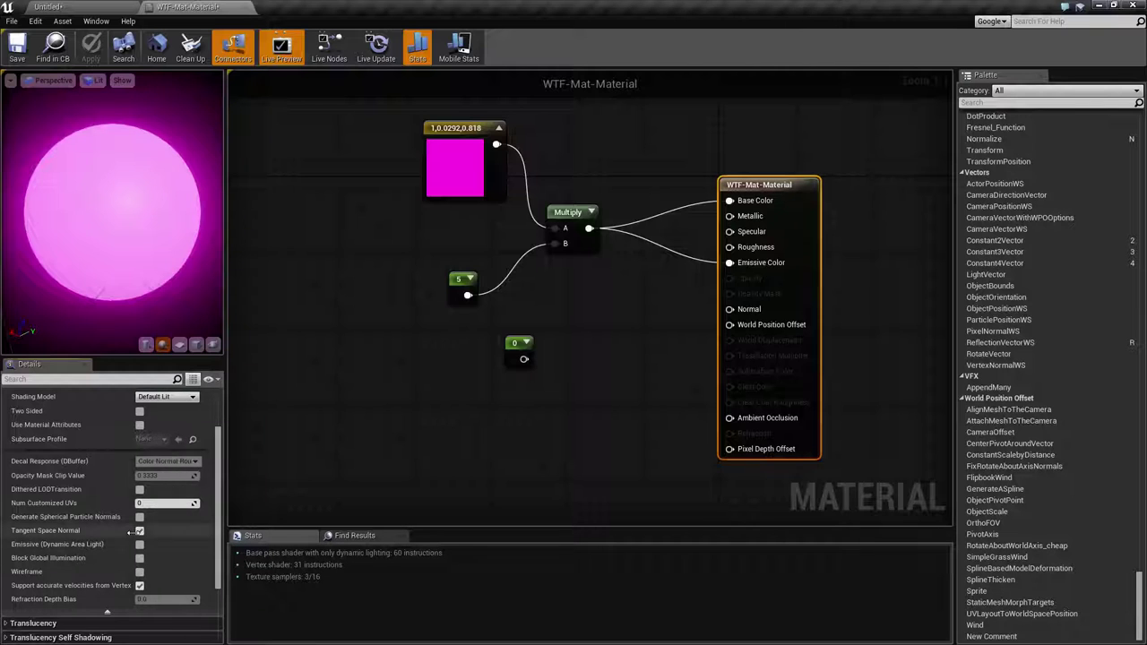
pyautogui.scroll(-2, 115, 579)
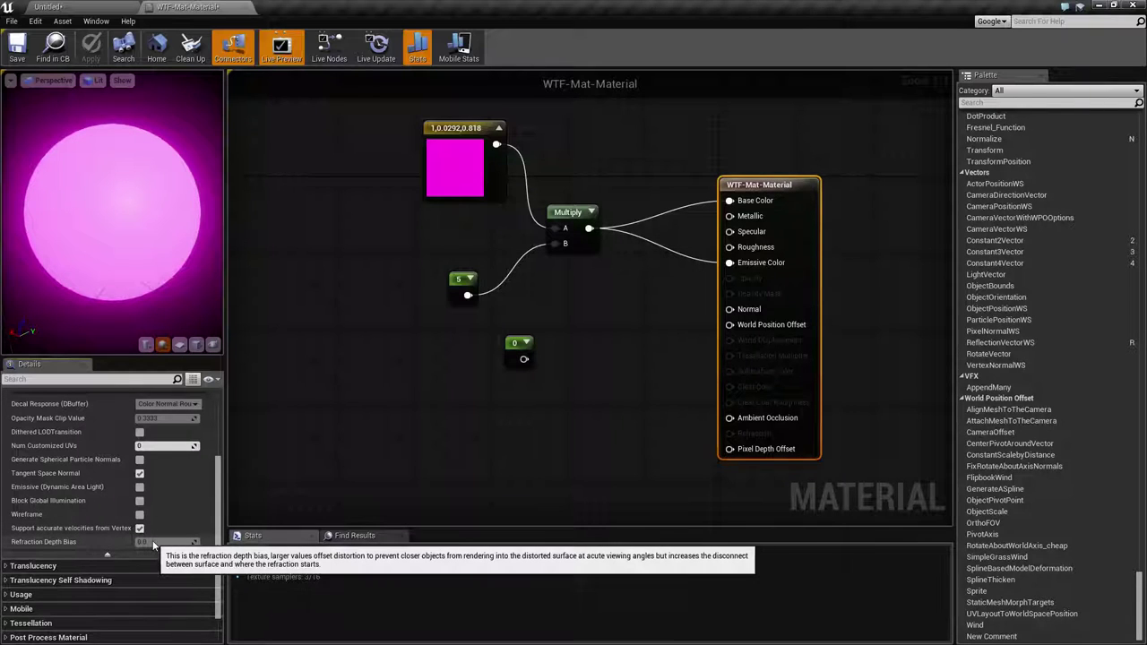
# - Set WTF-Mat-Material's Blend Mode to Translucent
pyautogui.scroll(2, 152, 546)
pyautogui.scroll(2, 153, 545)
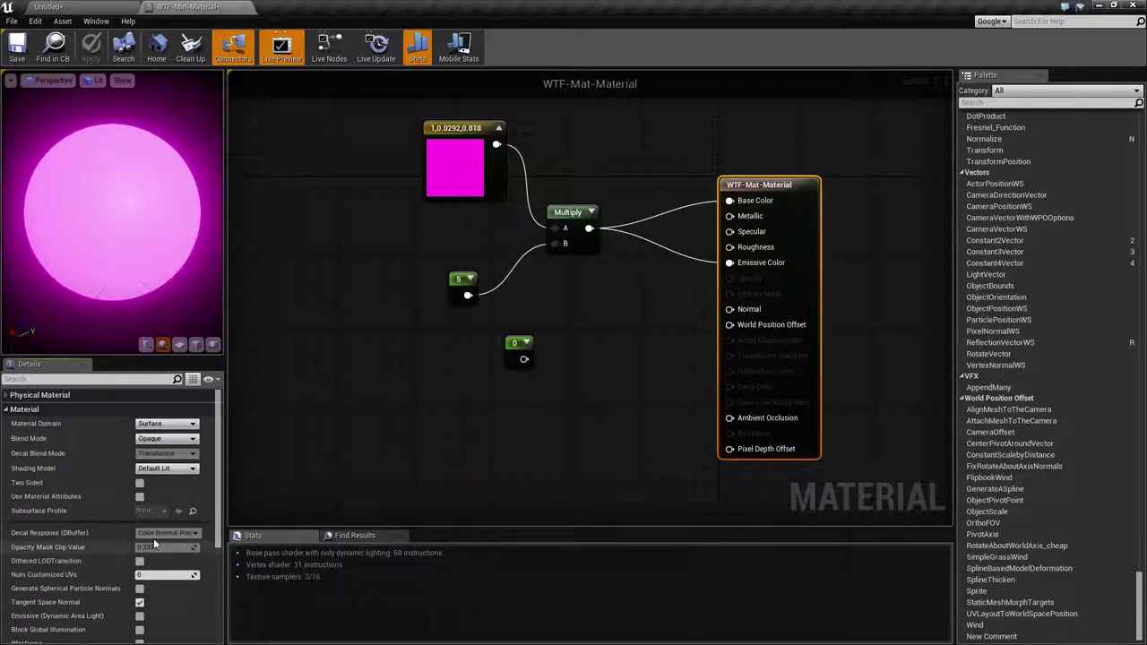
pyautogui.click(164, 438)
pyautogui.click(160, 461)
pyautogui.scroll(-3, 143, 497)
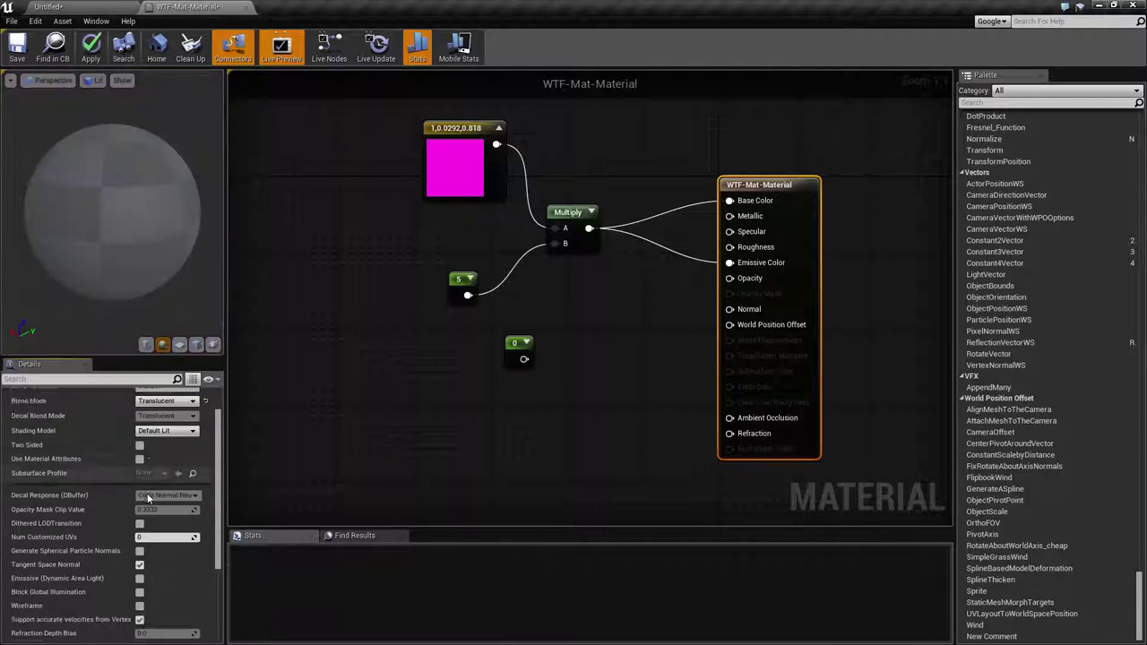
# - Add a Constant 0 node and wire it into the Refraction input
pyautogui.click(475, 451)
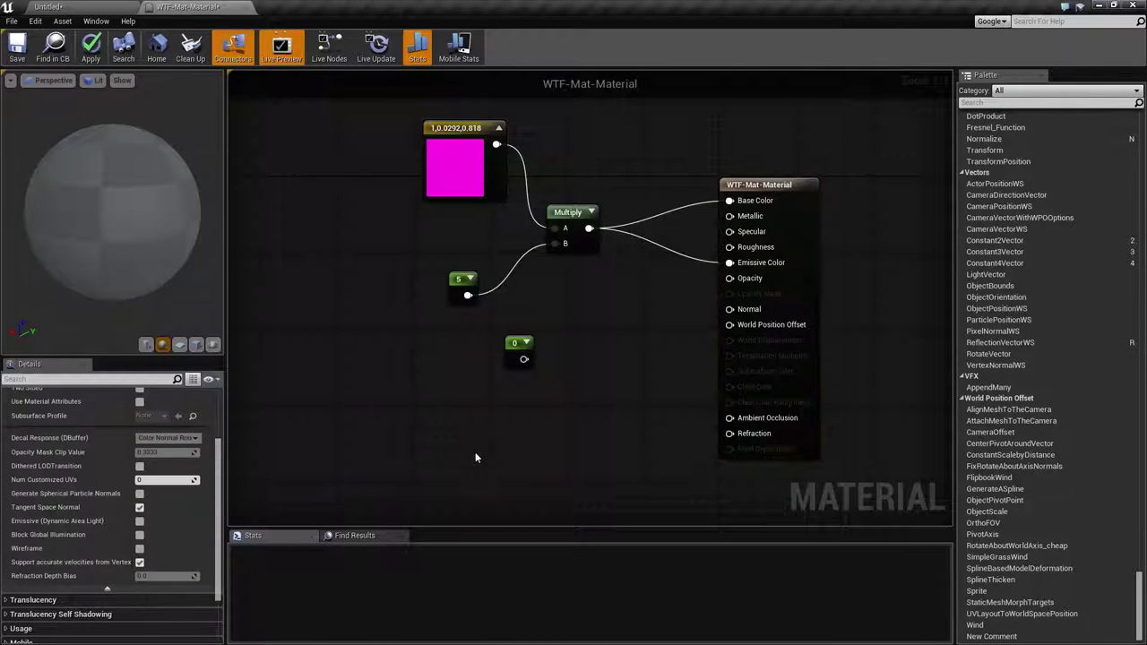
pyautogui.click(544, 433)
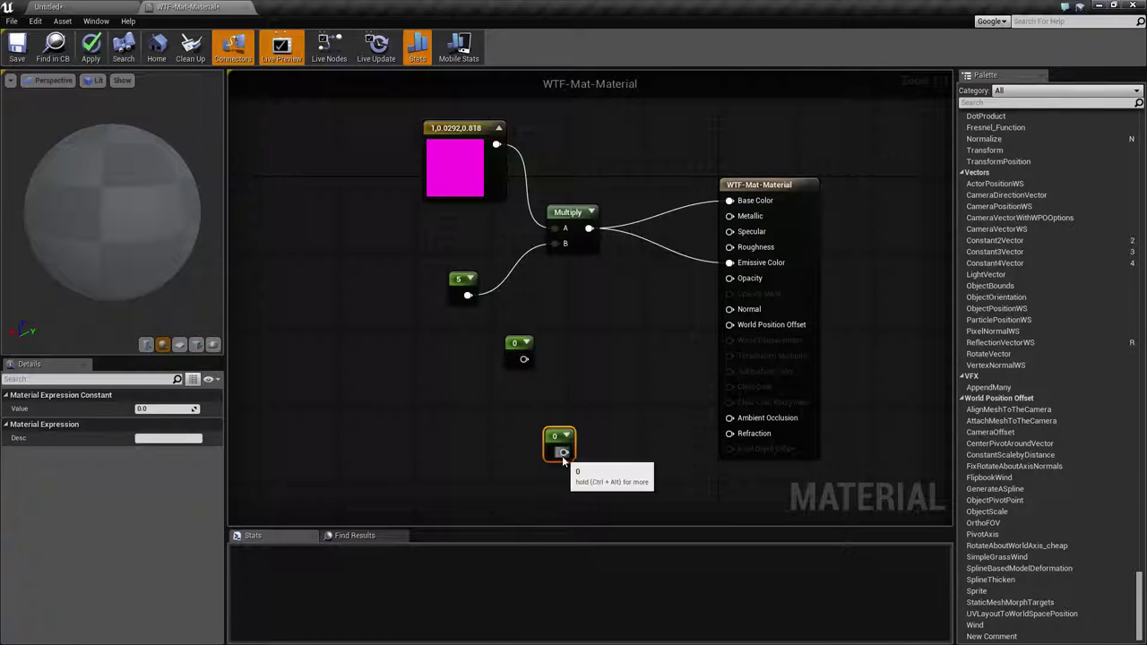
pyautogui.moveTo(562, 443)
pyautogui.mouseDown()
pyautogui.moveTo(749, 421)
pyautogui.moveTo(574, 443)
pyautogui.moveTo(730, 434)
pyautogui.mouseUp()
pyautogui.click(760, 192)
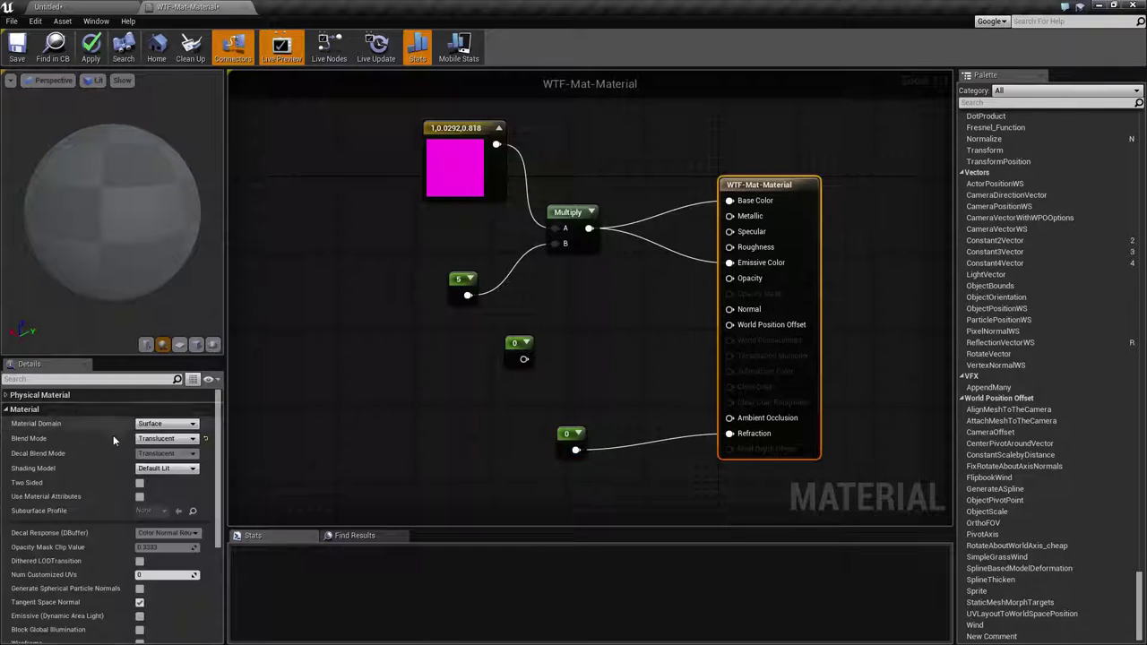
pyautogui.scroll(-10, 165, 529)
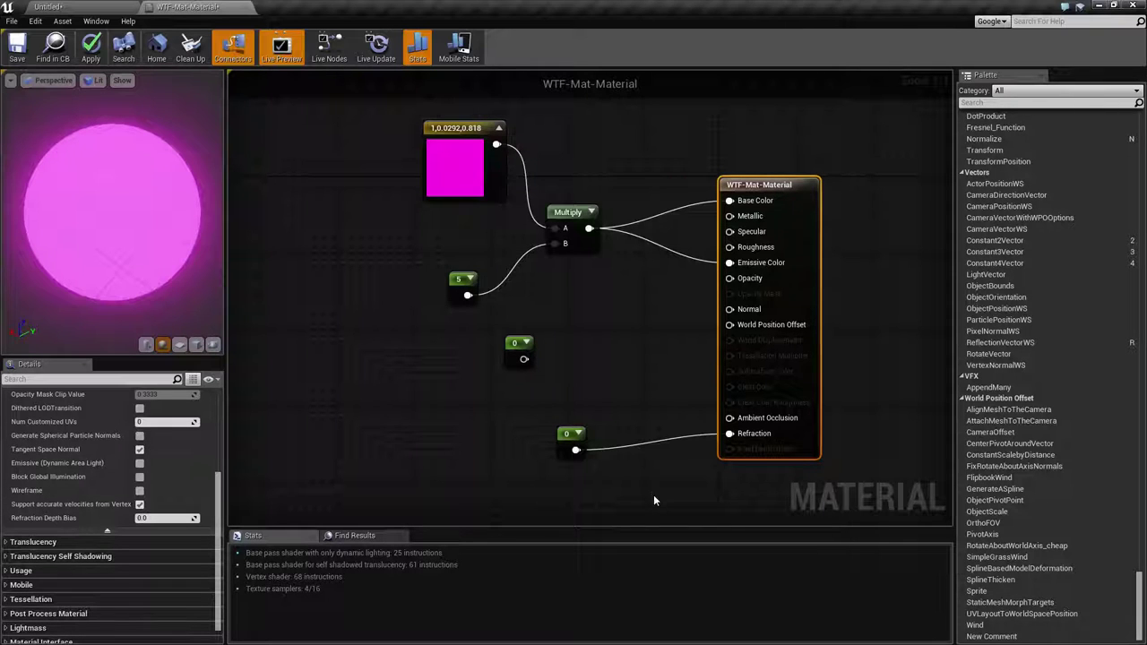
# - Collapse and re-expand the Material settings group in Details
pyautogui.moveTo(618, 401)
pyautogui.mouseDown(button='right')
pyautogui.moveTo(634, 389)
pyautogui.moveTo(599, 388)
pyautogui.moveTo(625, 387)
pyautogui.mouseUp(button='right')
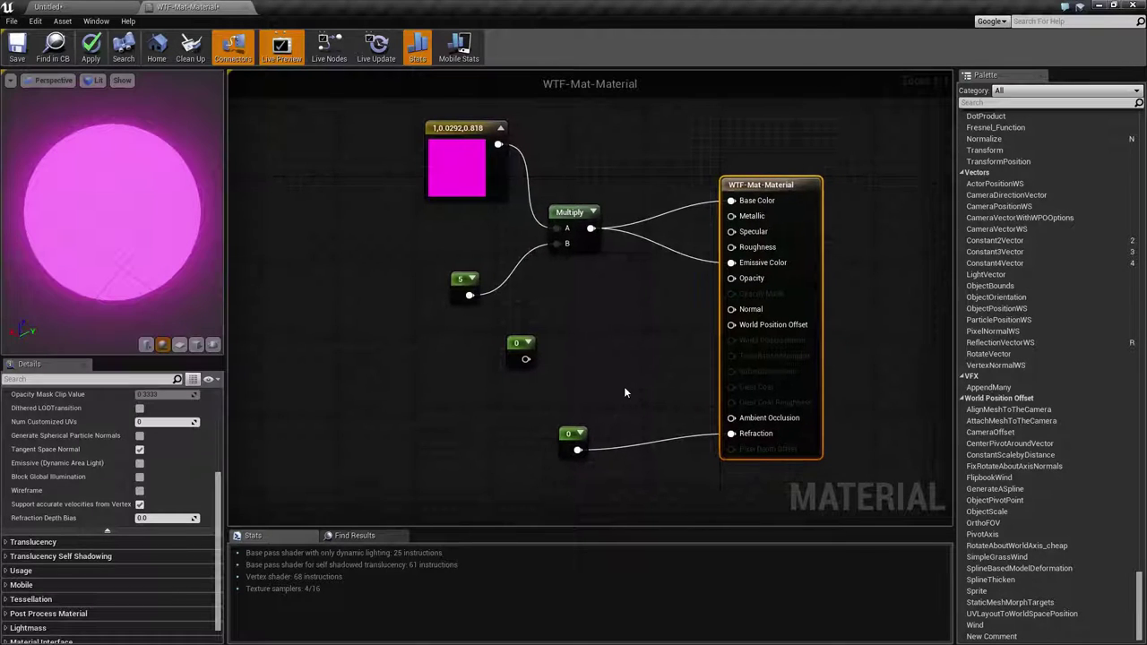
pyautogui.click(385, 453)
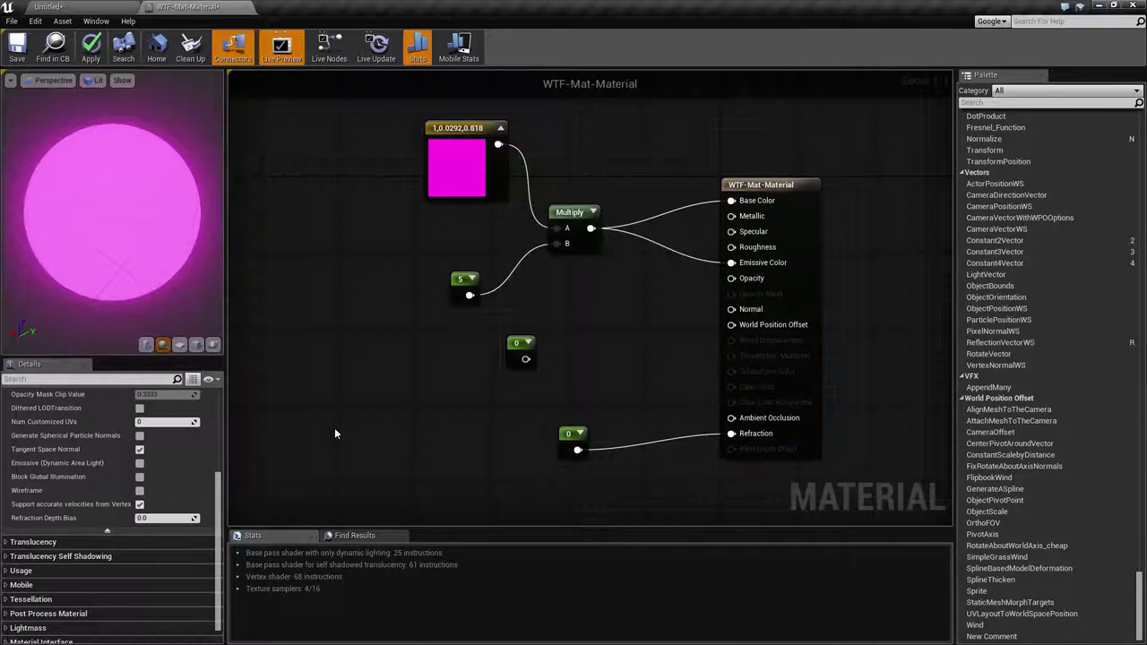
pyautogui.scroll(3, 163, 509)
pyautogui.scroll(4, 161, 503)
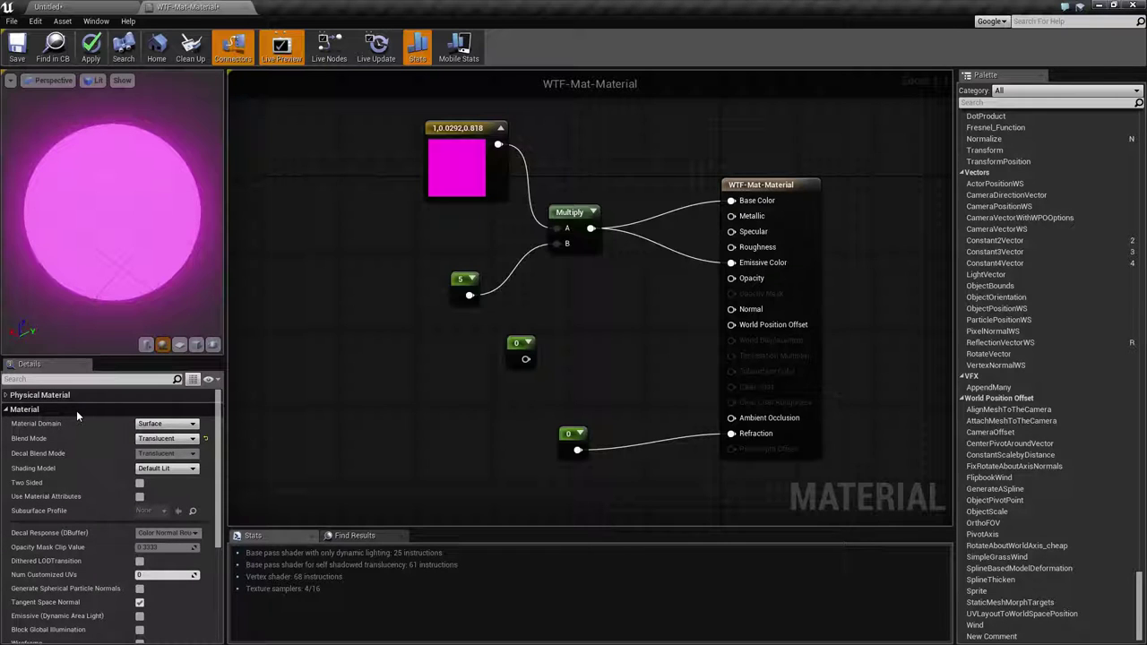
pyautogui.scroll(-2, 161, 509)
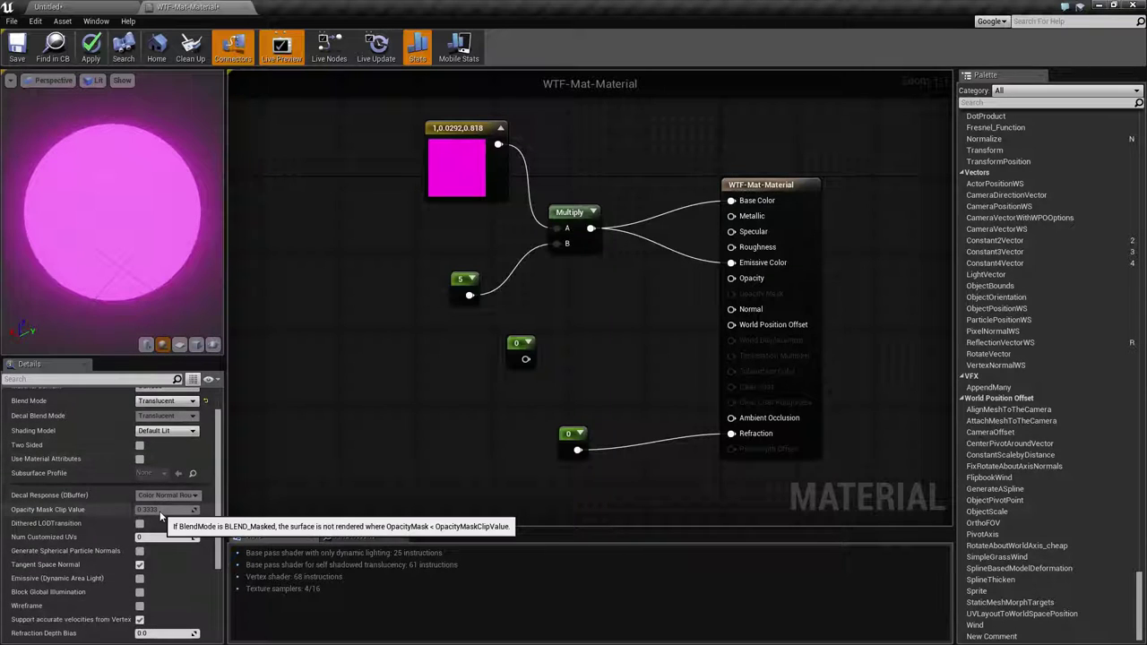
pyautogui.scroll(2, 159, 511)
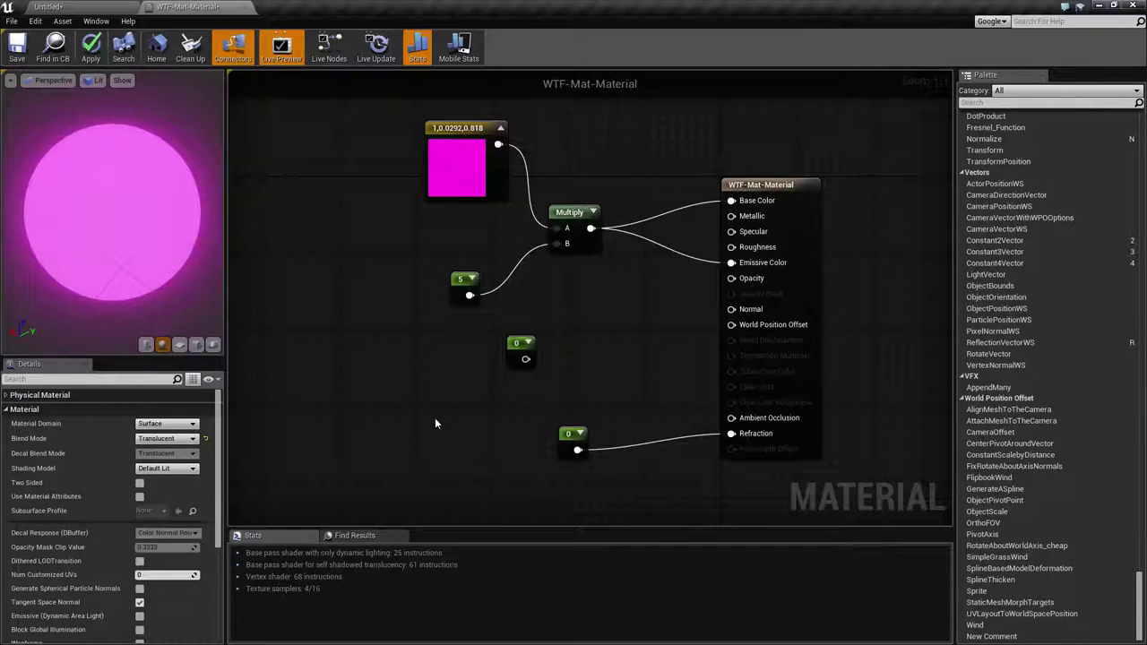
pyautogui.moveTo(438, 424); pyautogui.dragTo(458, 430, button='right')
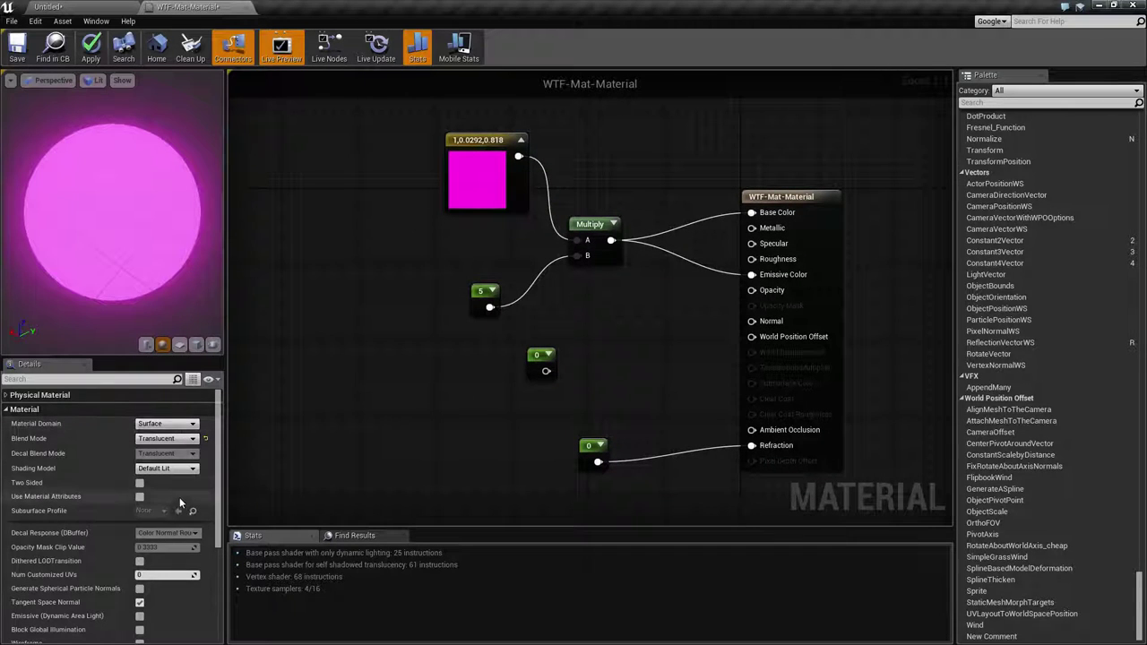
pyautogui.click(93, 409)
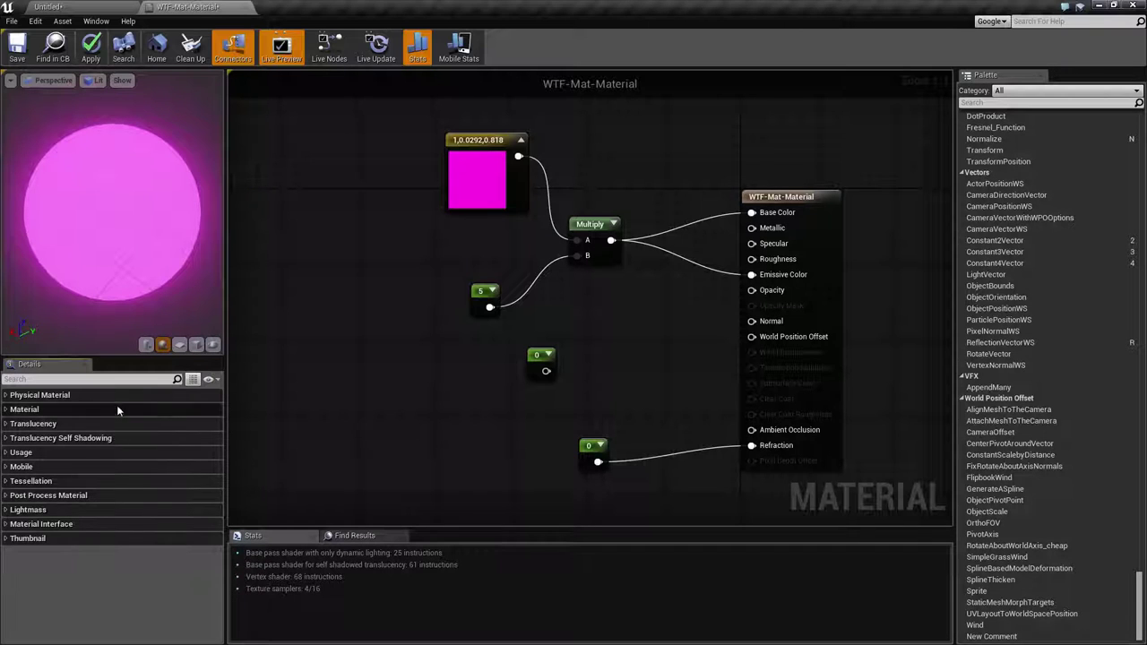
pyautogui.click(117, 410)
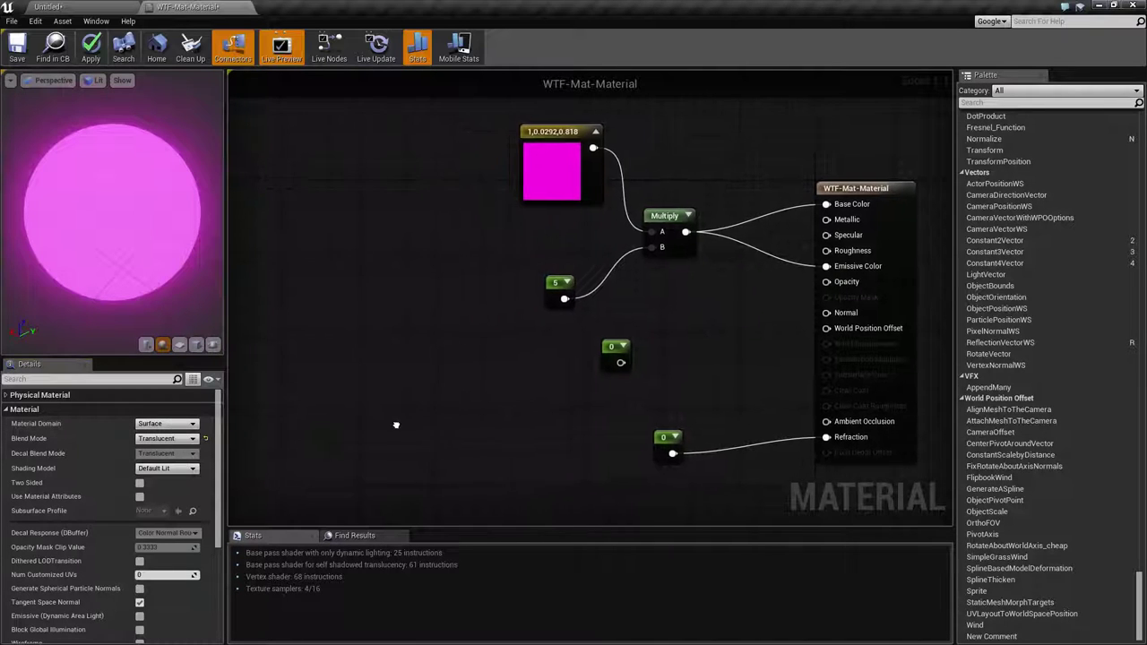
# - Review the Material Domain options, leave Surface, and return to the Untitled level
pyautogui.click(168, 425)
pyautogui.click(166, 430)
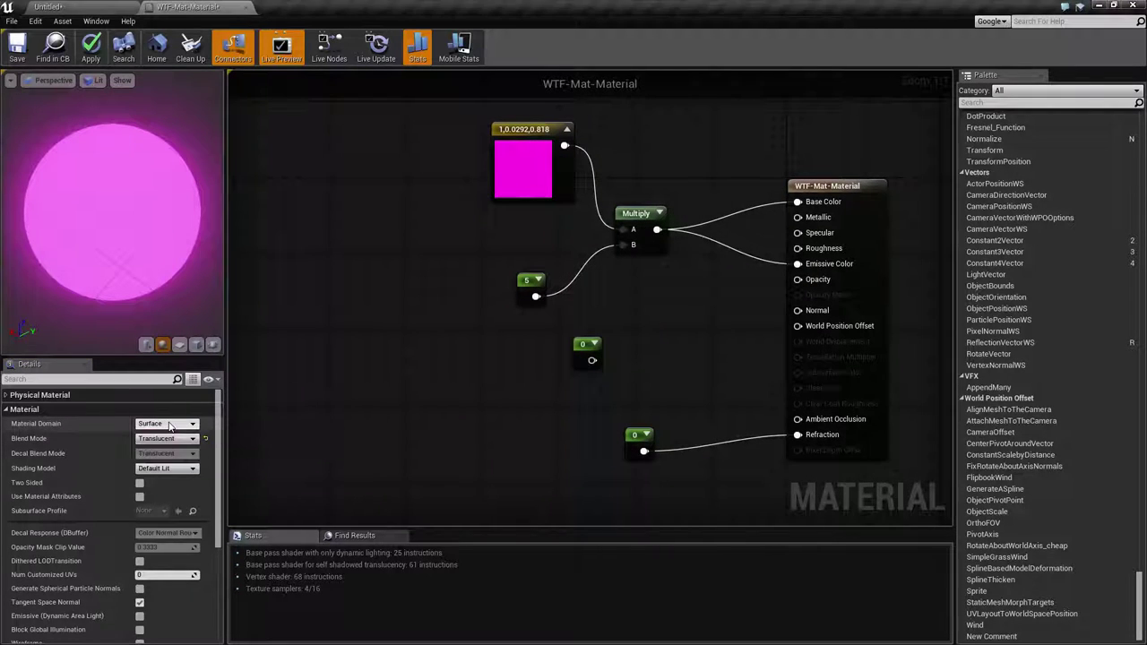
pyautogui.click(167, 425)
pyautogui.click(157, 462)
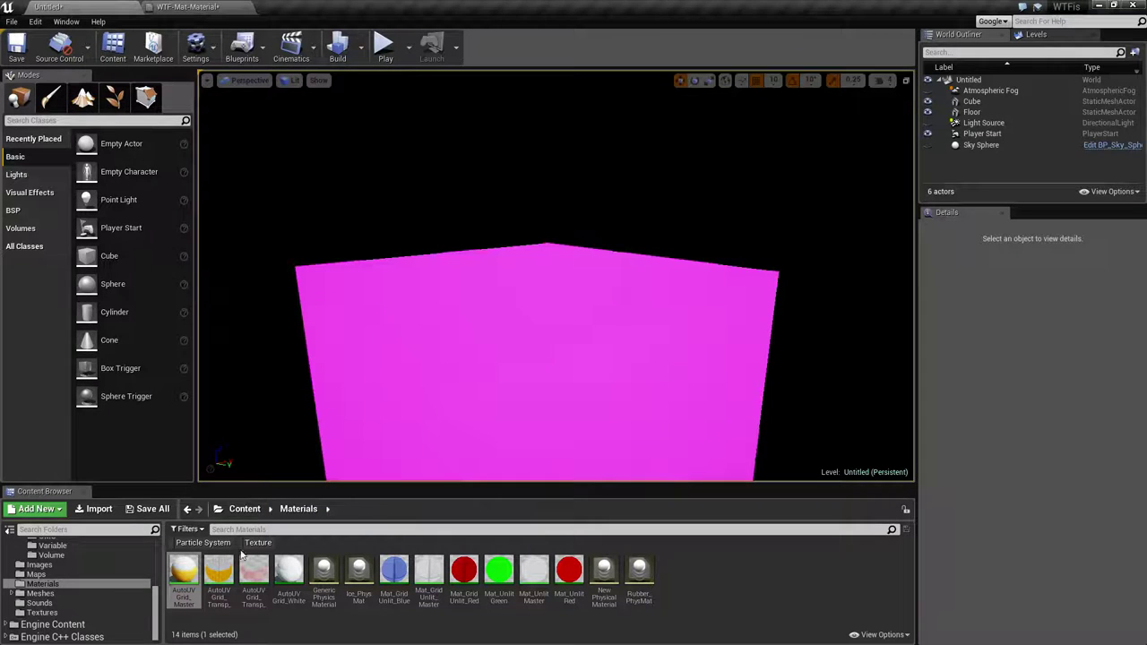
pyautogui.scroll(5, 85, 579)
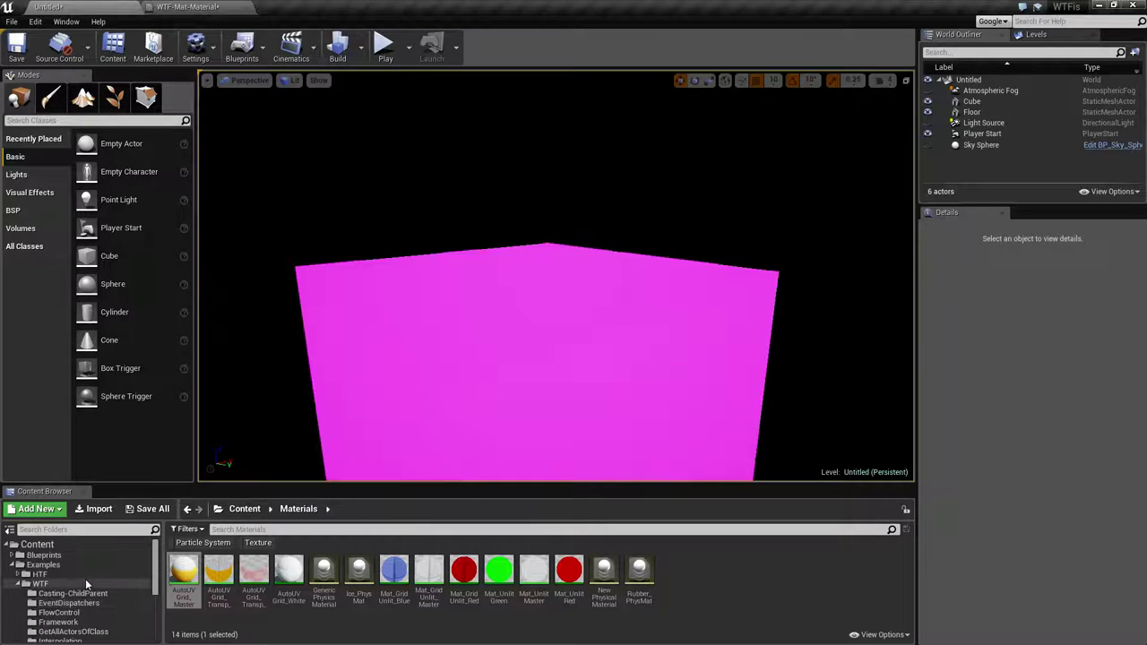
# - Open the WTF-Material widget blueprint from the Examples/WTF/Material folder
pyautogui.scroll(-3, 75, 599)
pyautogui.click(53, 593)
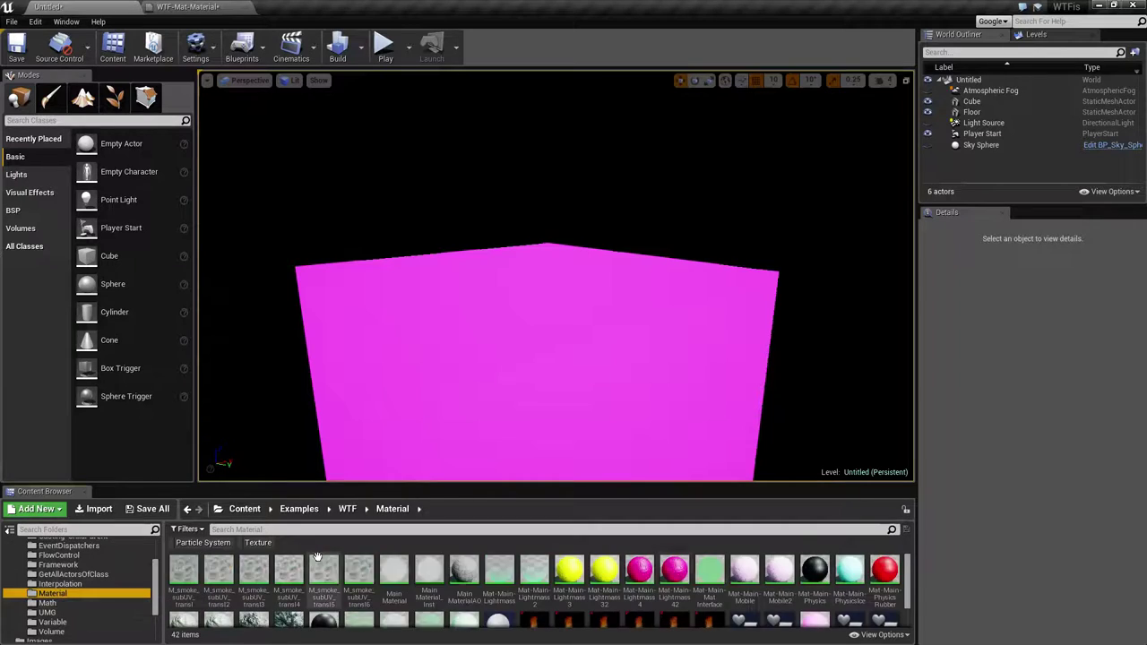
pyautogui.scroll(-2, 628, 587)
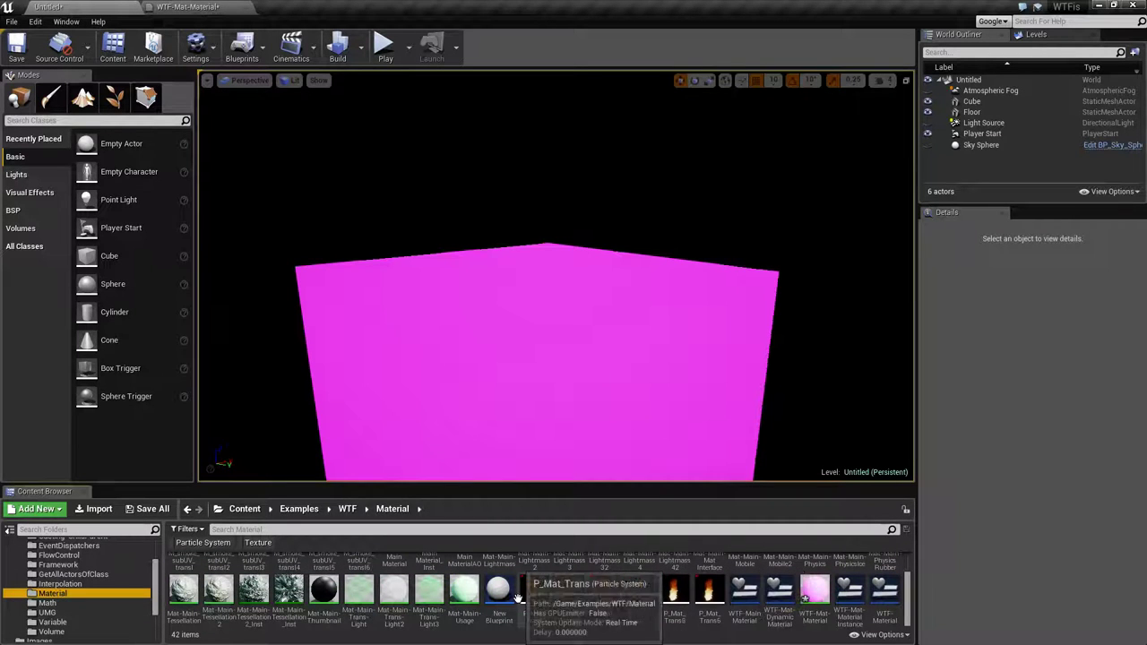
pyautogui.click(885, 589)
pyautogui.doubleClick(887, 588)
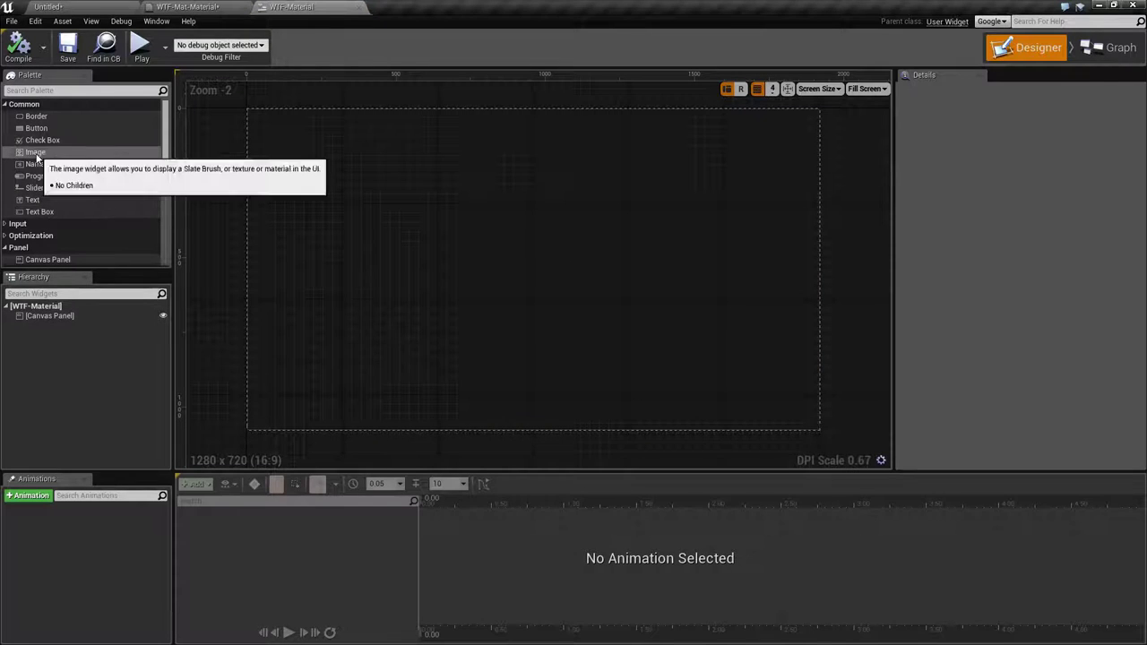
# - Add an Image about 410×294 to the canvas and search its brush picker for 'mat'
pyautogui.moveTo(37, 152); pyautogui.dragTo(477, 245)
pyautogui.moveTo(485, 239); pyautogui.dragTo(578, 315)
pyautogui.click(1072, 286)
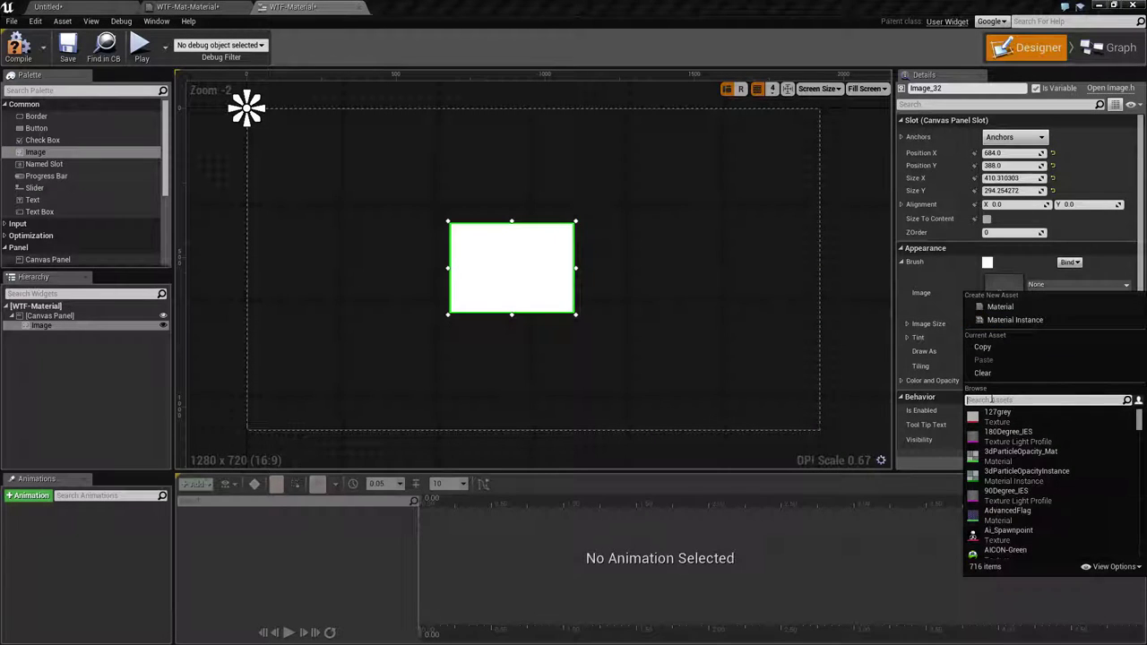
pyautogui.click(991, 400)
pyautogui.write('mat')
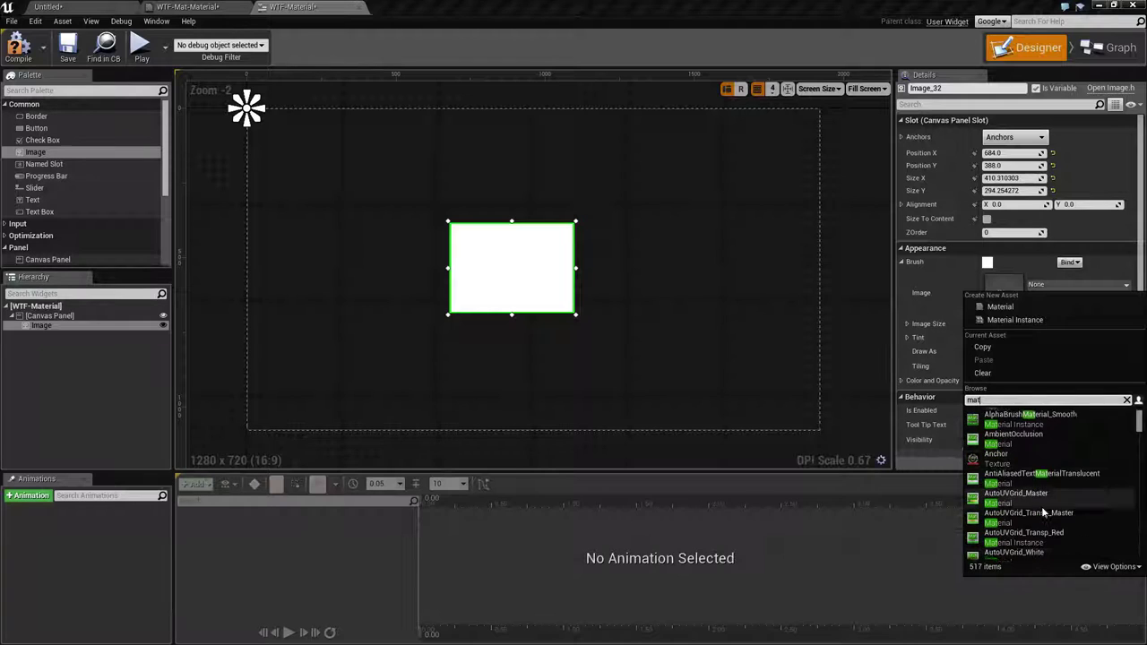
pyautogui.moveTo(1140, 421); pyautogui.dragTo(1138, 481)
# - Hide engine content in the picker and assign Mat-Main-Physics as the image brush
pyautogui.click(1114, 567)
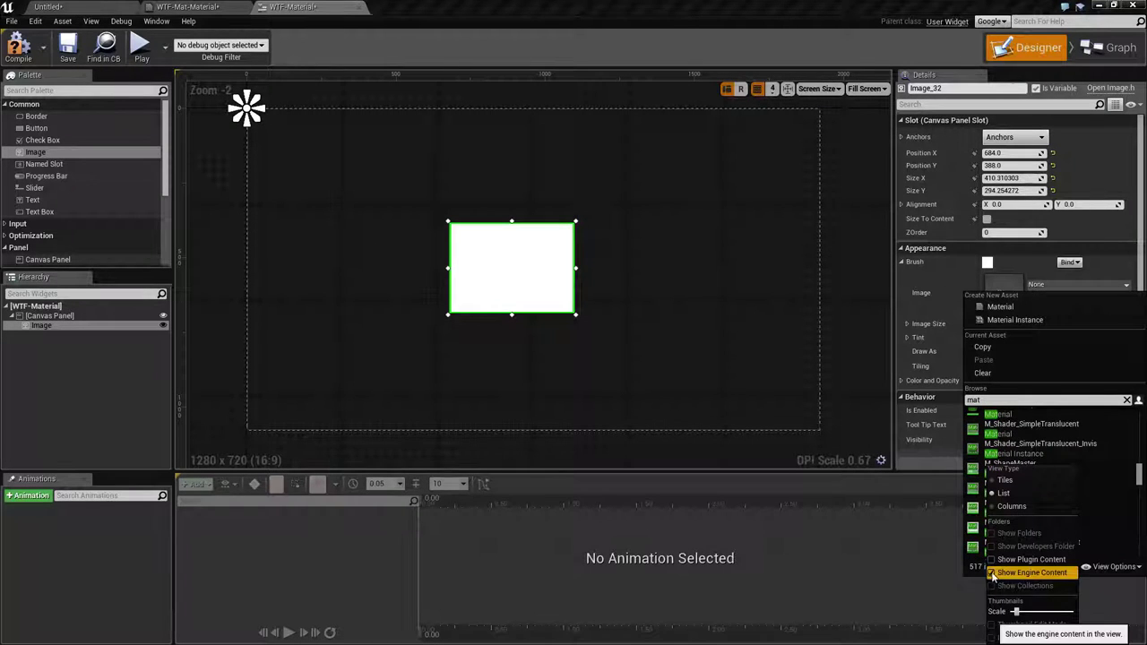
pyautogui.click(1031, 571)
pyautogui.press('Escape')
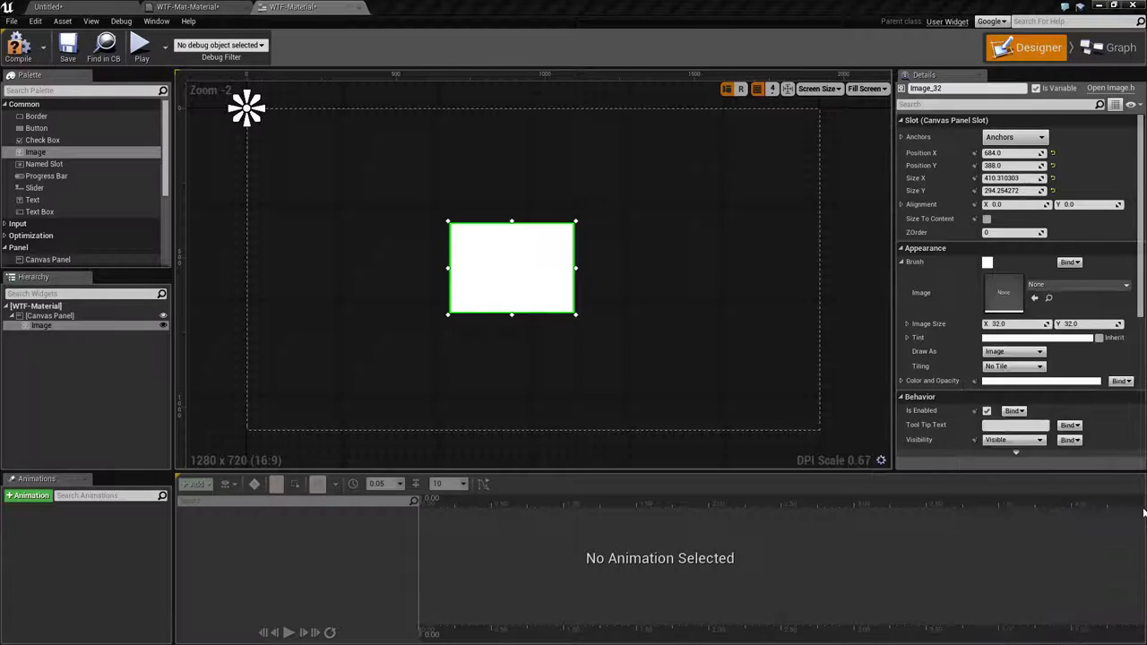
pyautogui.click(1075, 284)
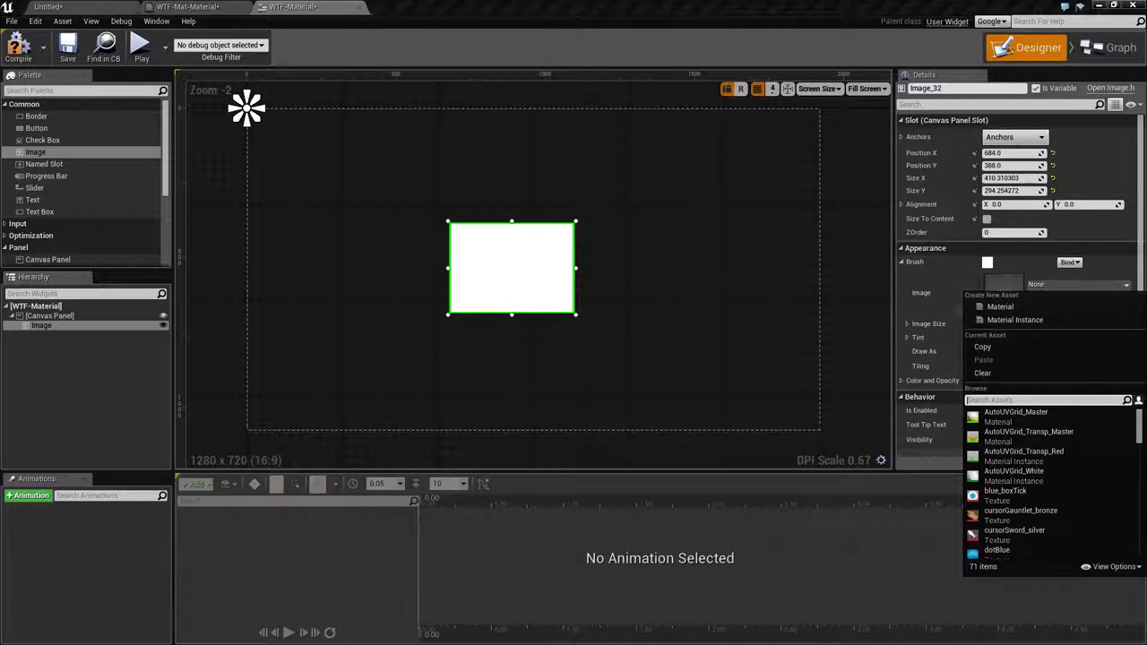
pyautogui.moveTo(1140, 431); pyautogui.dragTo(1140, 498)
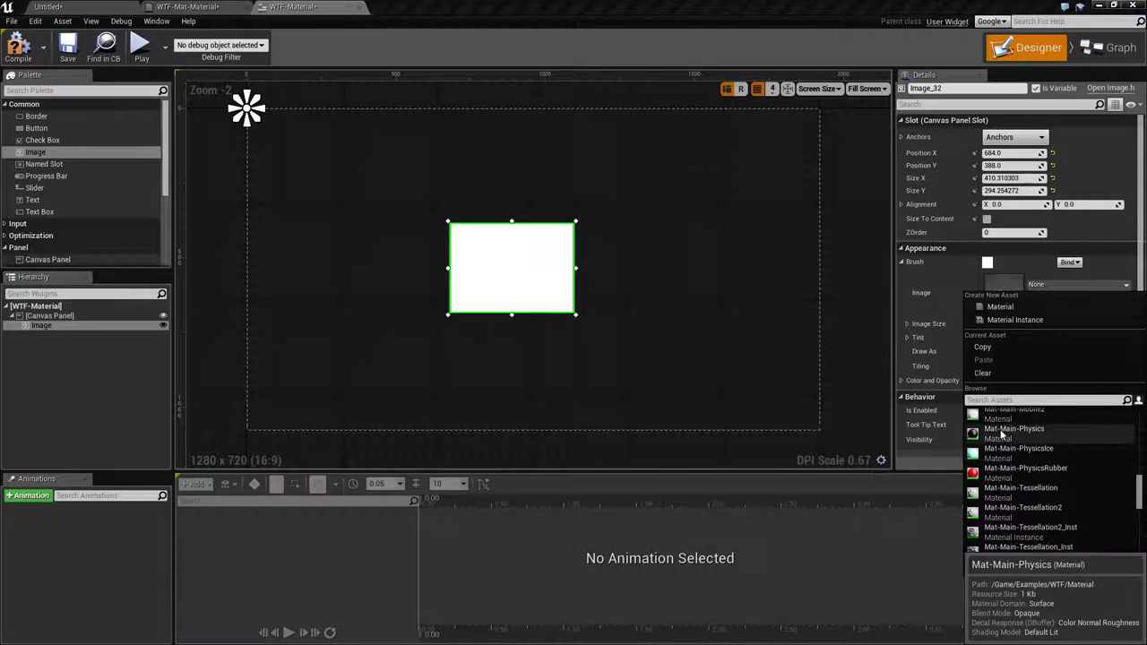
pyautogui.click(1002, 436)
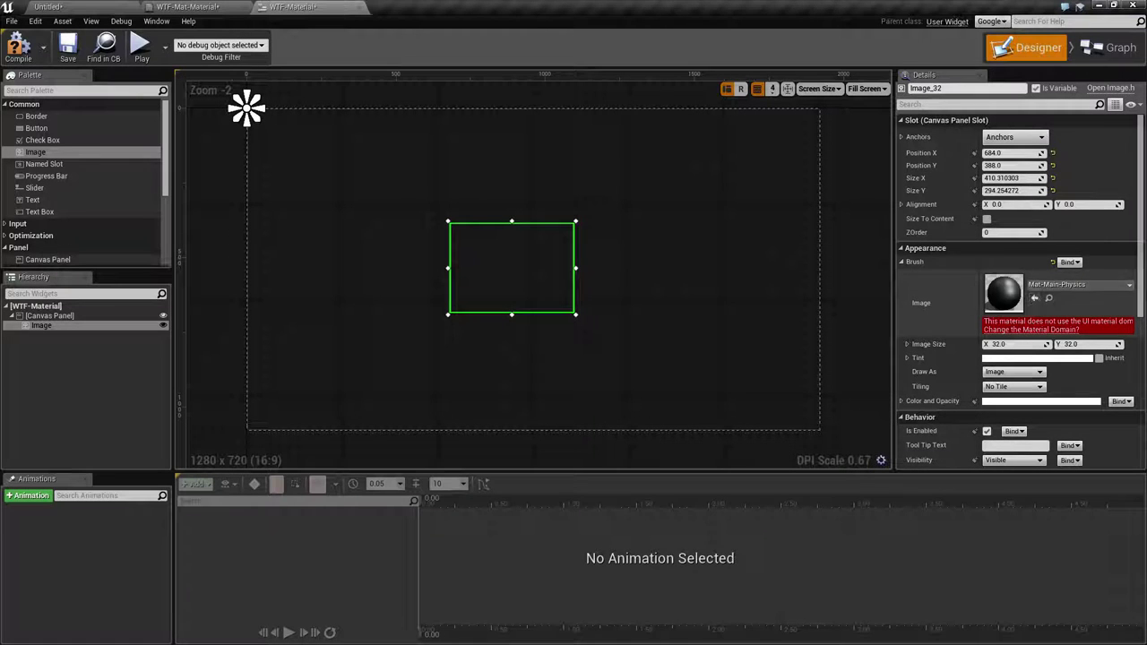
pyautogui.click(188, 6)
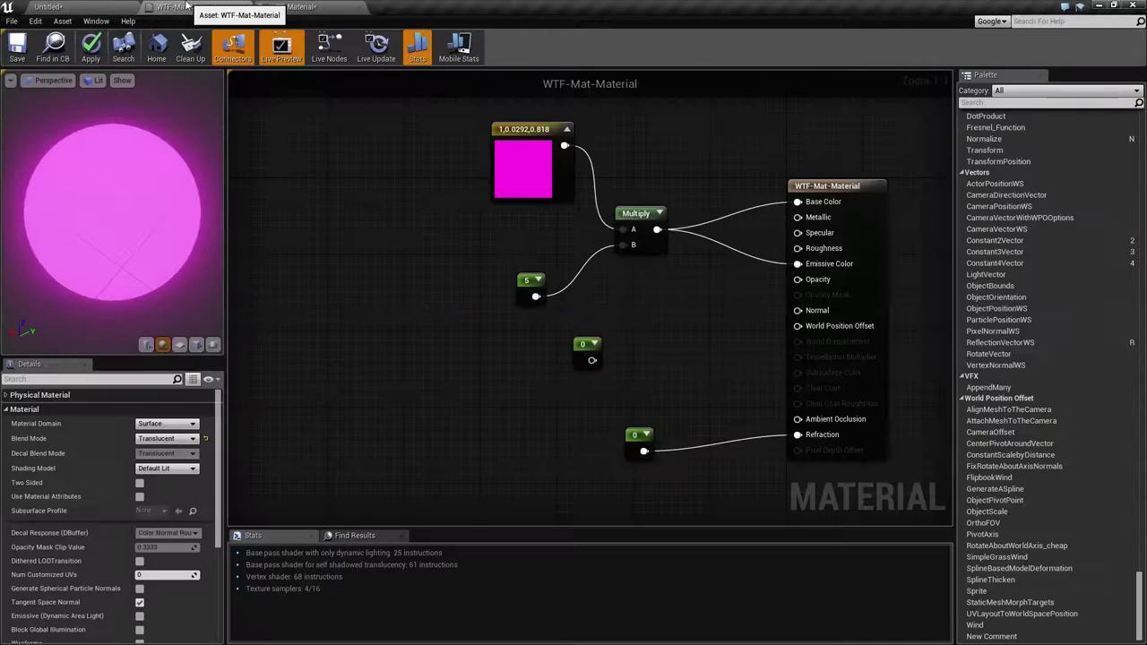
pyautogui.click(166, 423)
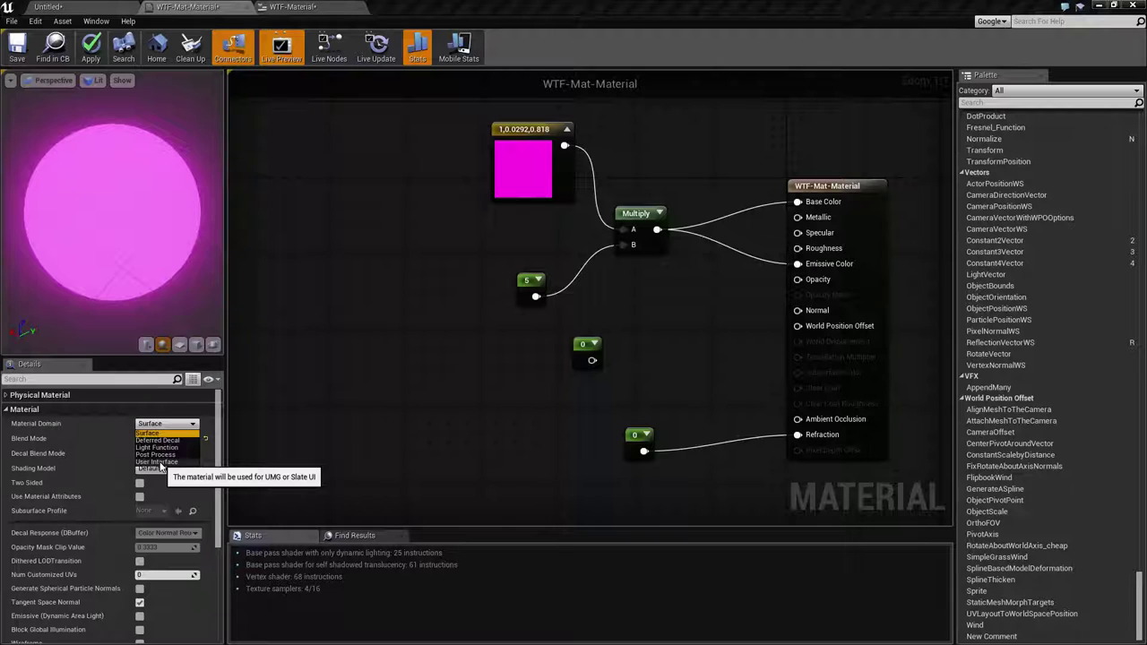
pyautogui.click(154, 432)
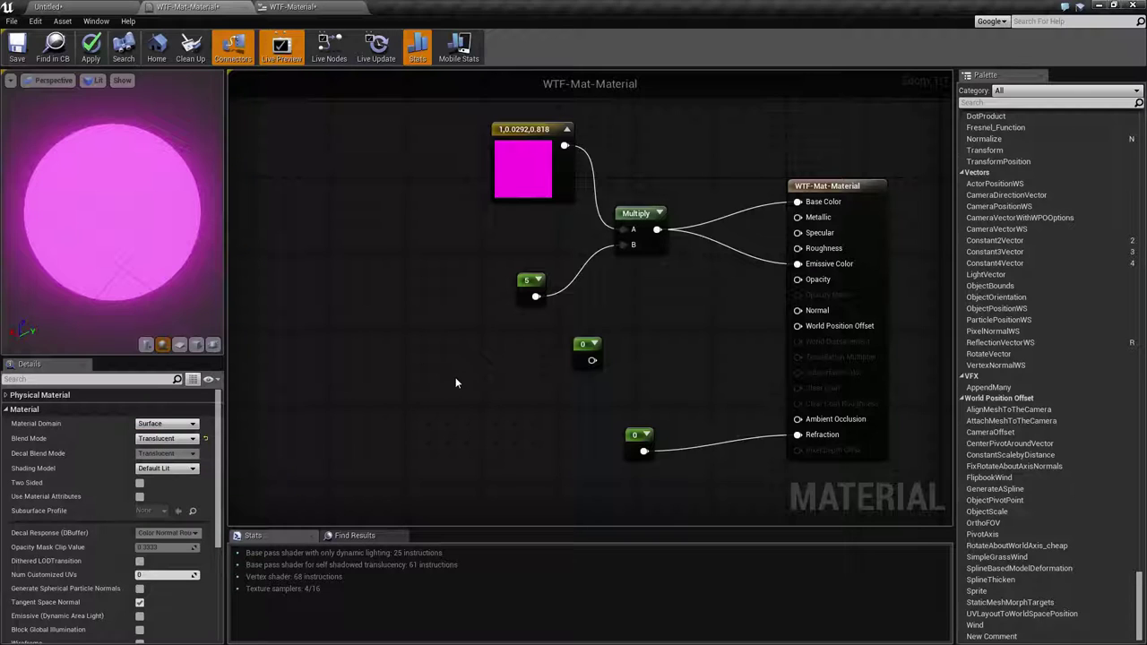
pyautogui.click(161, 424)
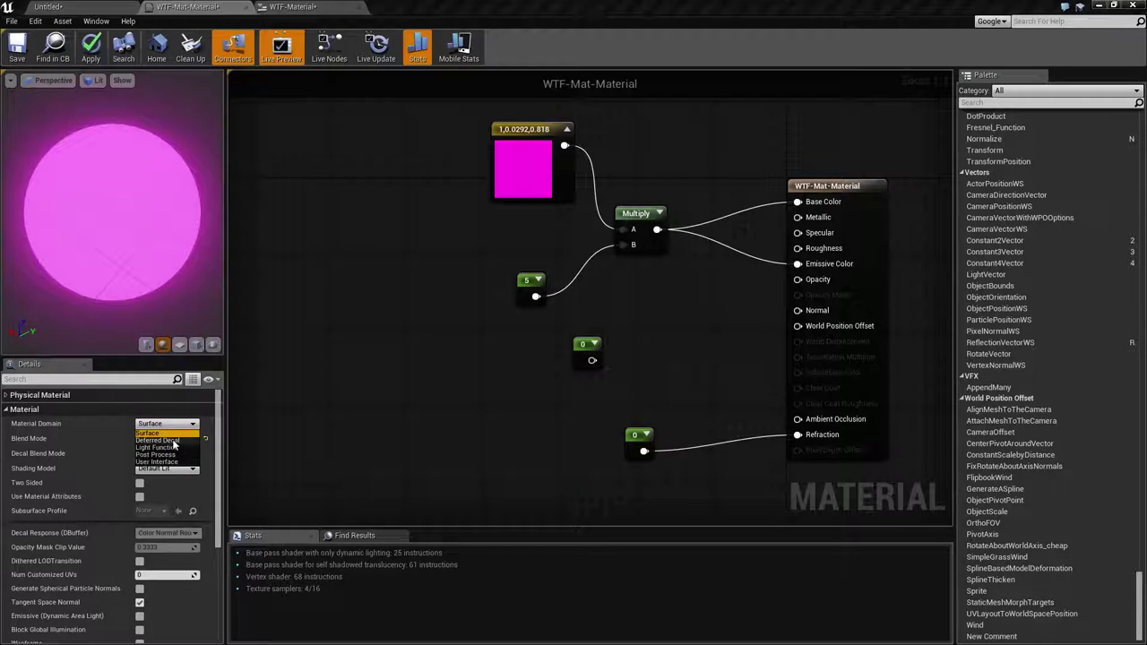
# - Try the Masked, Opaque and Additive blend modes on WTF-Mat-Material
pyautogui.click(167, 439)
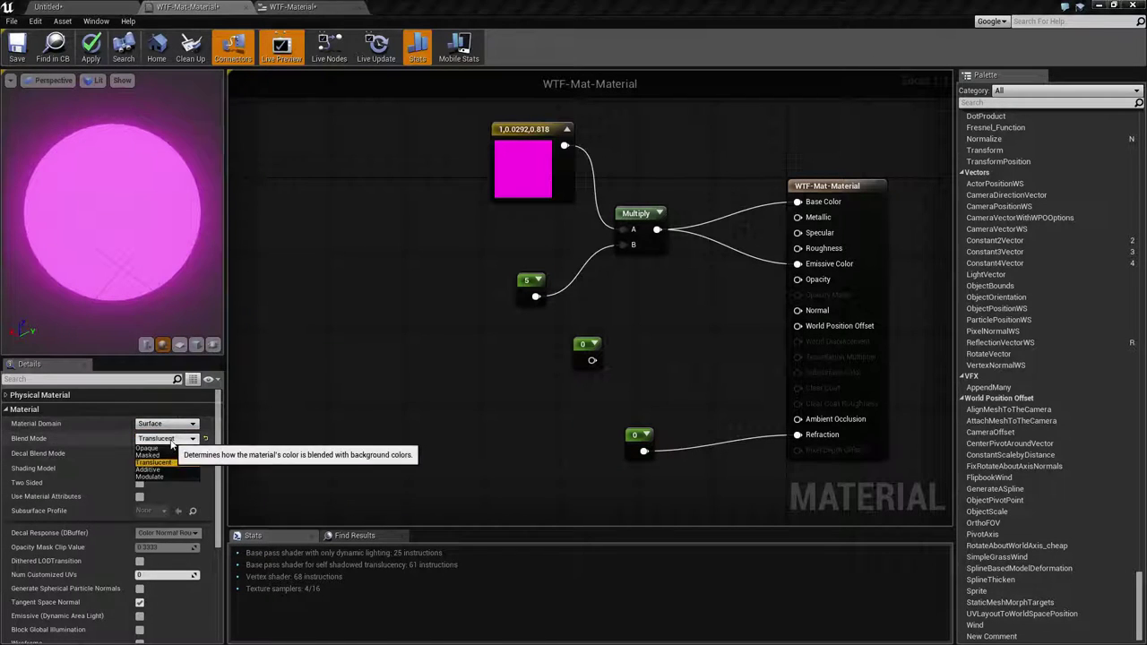
pyautogui.click(166, 456)
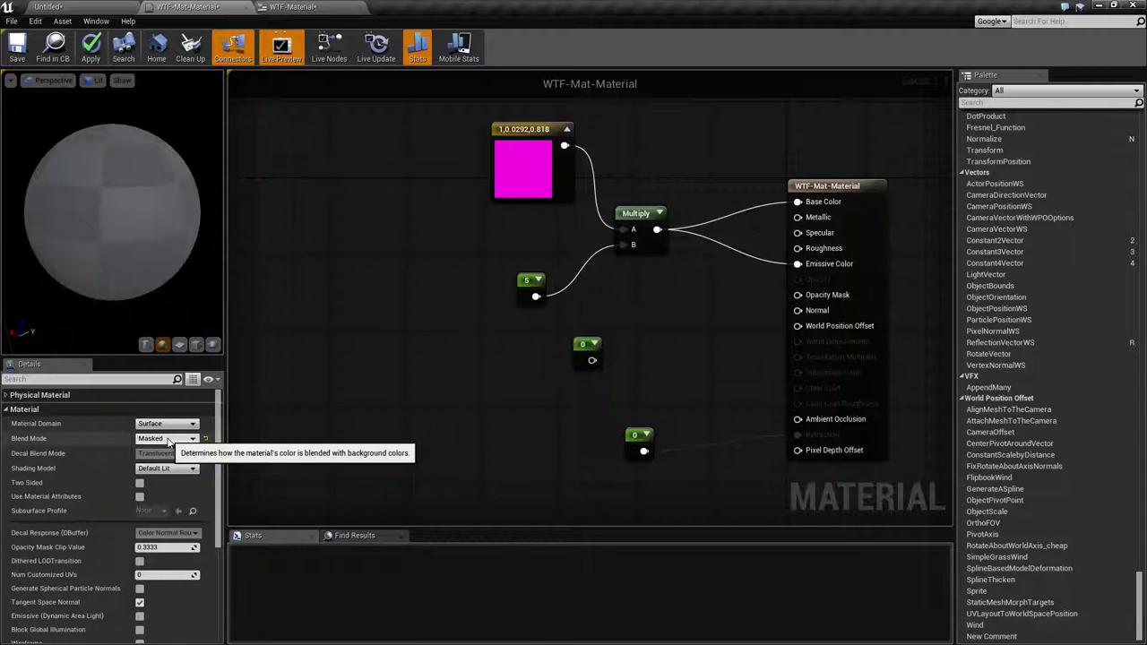
pyautogui.click(168, 439)
pyautogui.click(168, 445)
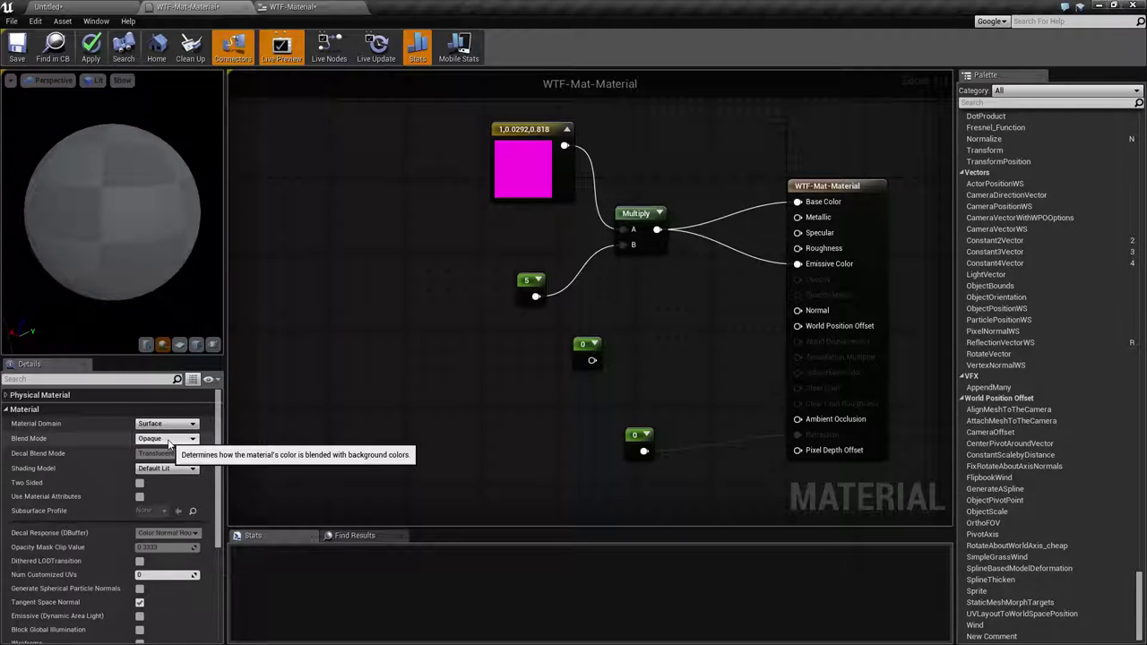
pyautogui.click(168, 441)
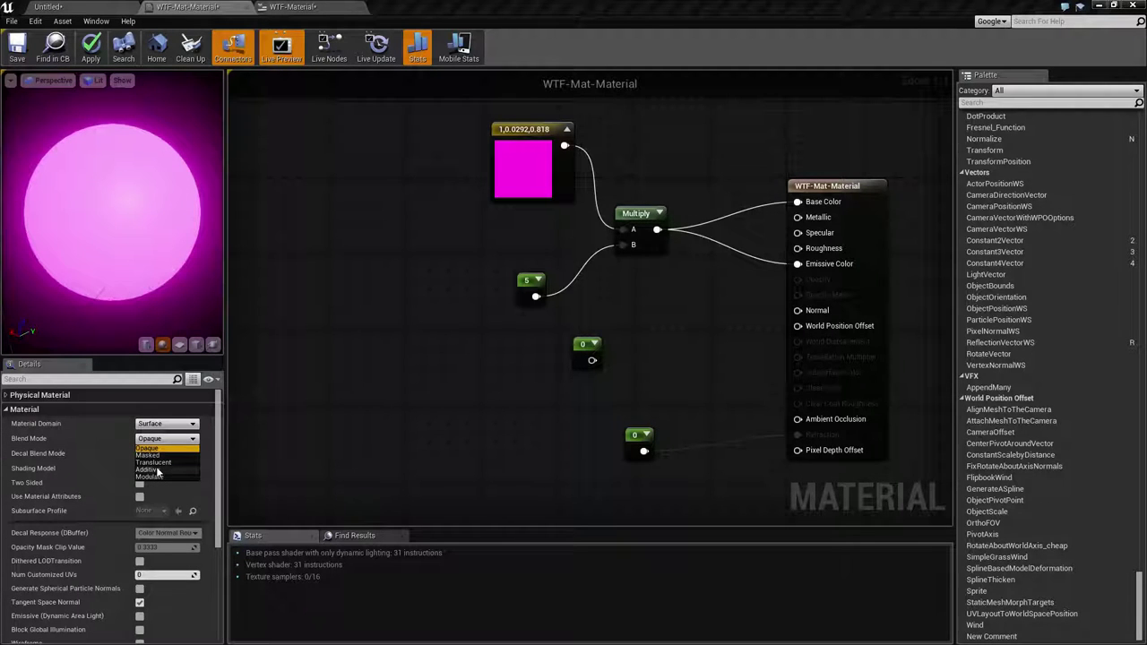
pyautogui.click(156, 472)
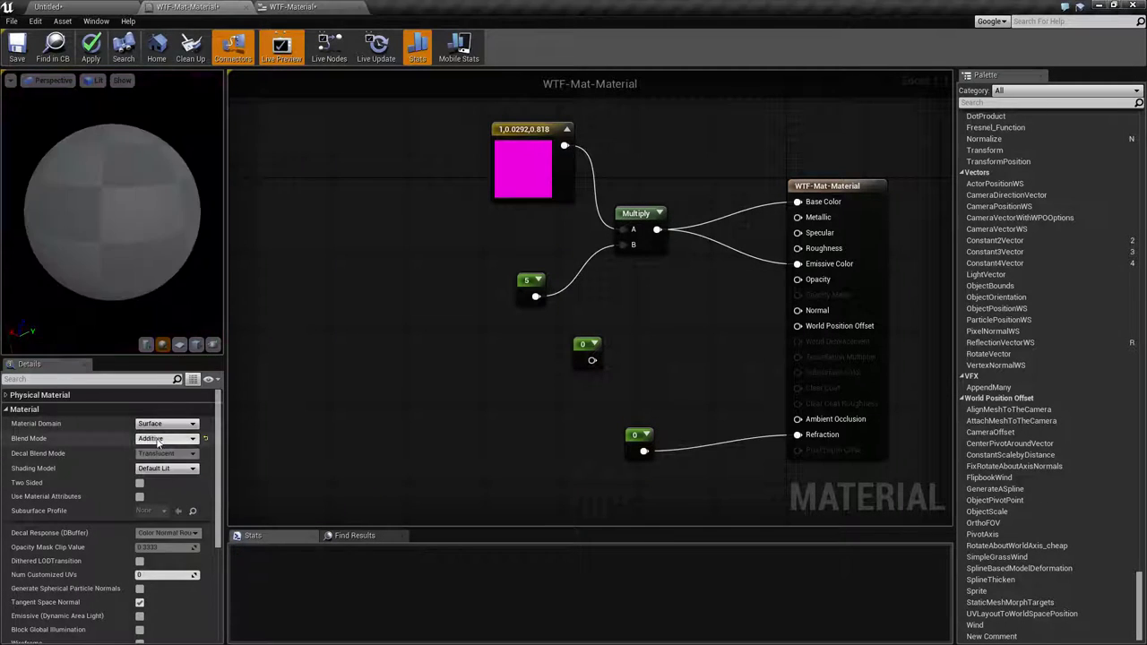
# - Try Modulate and Translucent, then settle on Masked with Two Sided Foliage shading
pyautogui.click(161, 439)
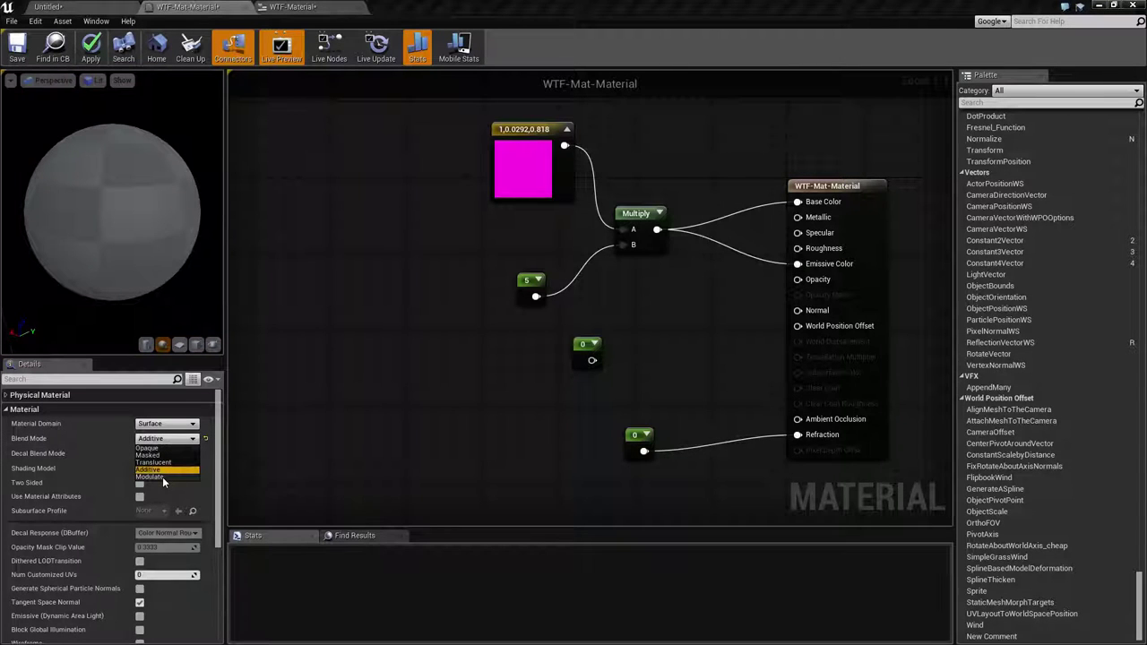
pyautogui.click(162, 477)
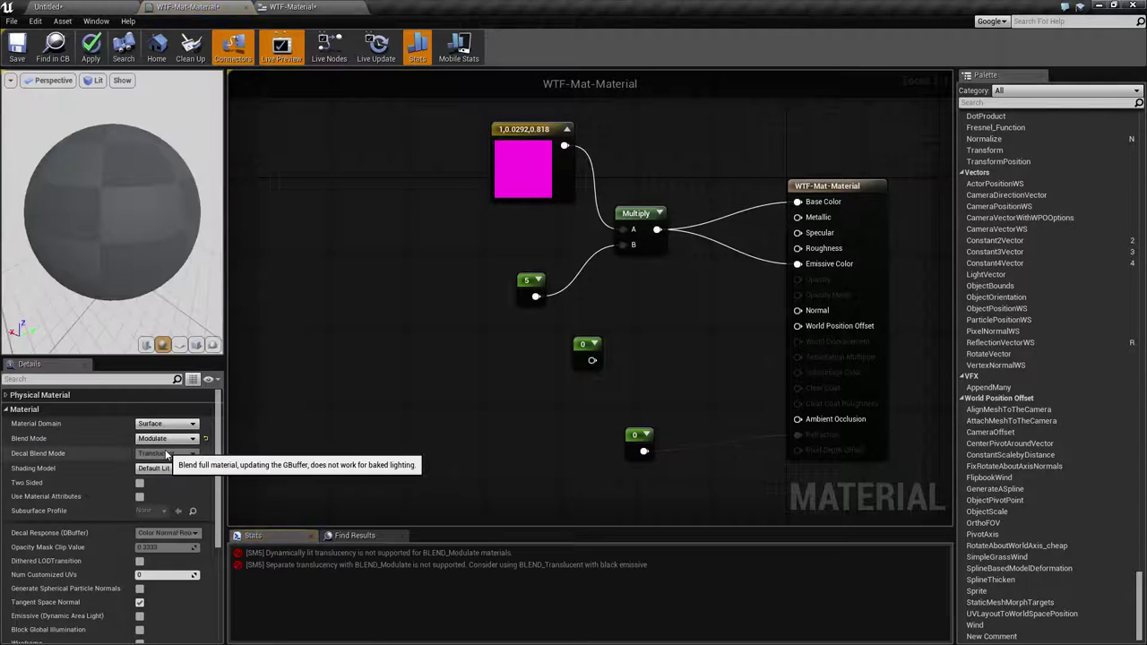
pyautogui.click(168, 438)
pyautogui.click(164, 452)
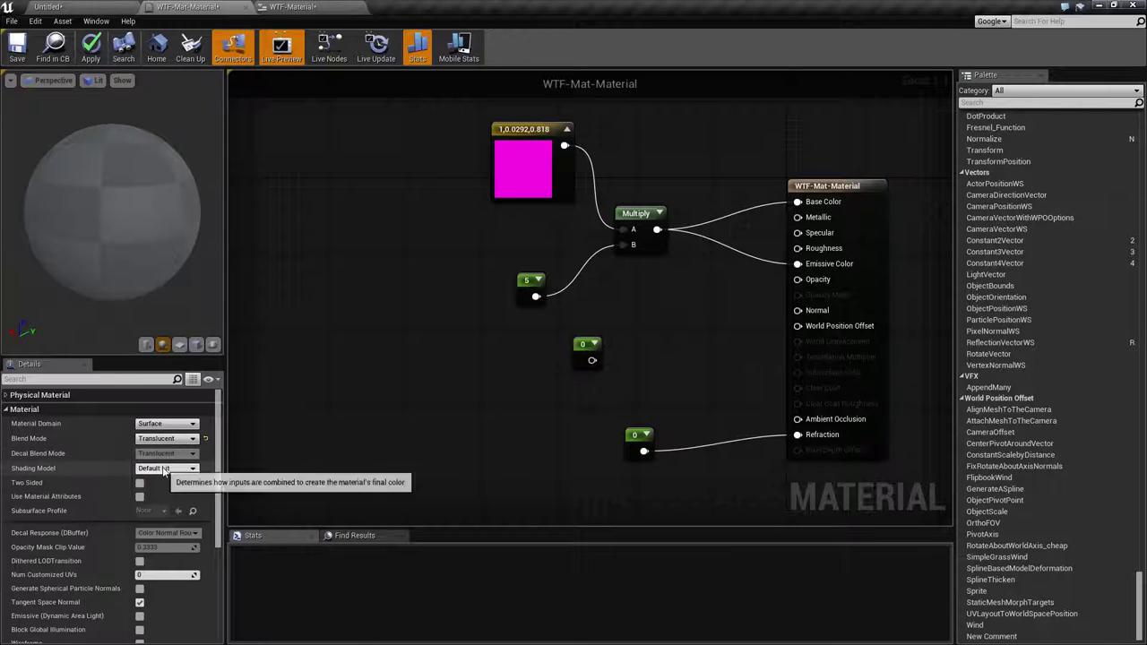
pyautogui.click(159, 439)
pyautogui.click(150, 455)
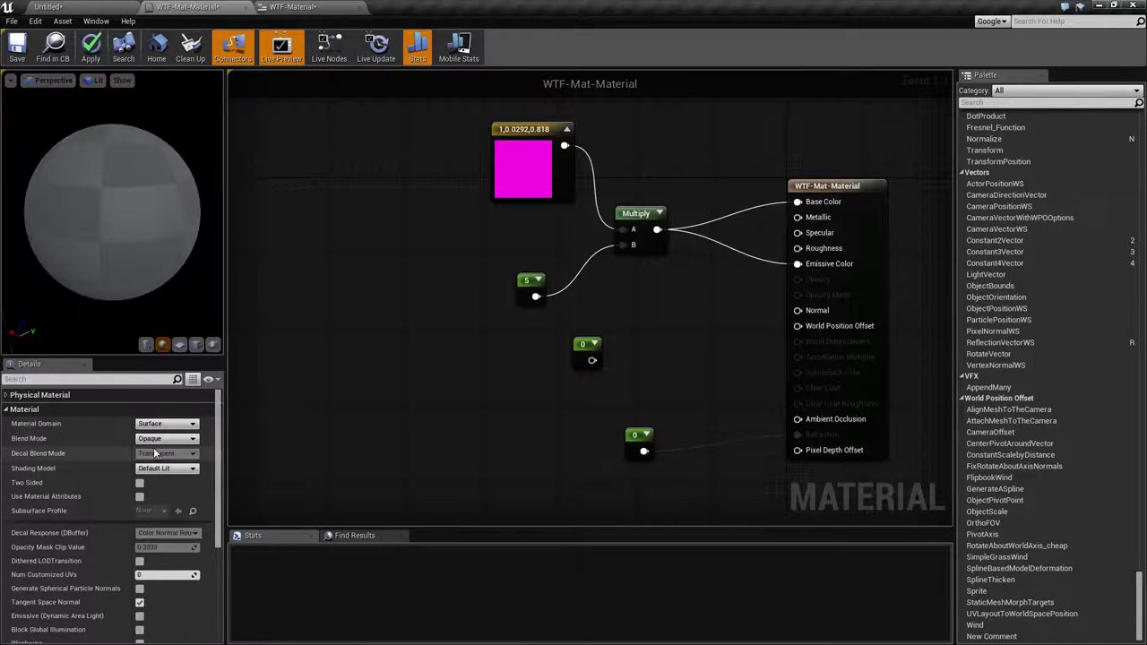
pyautogui.click(162, 468)
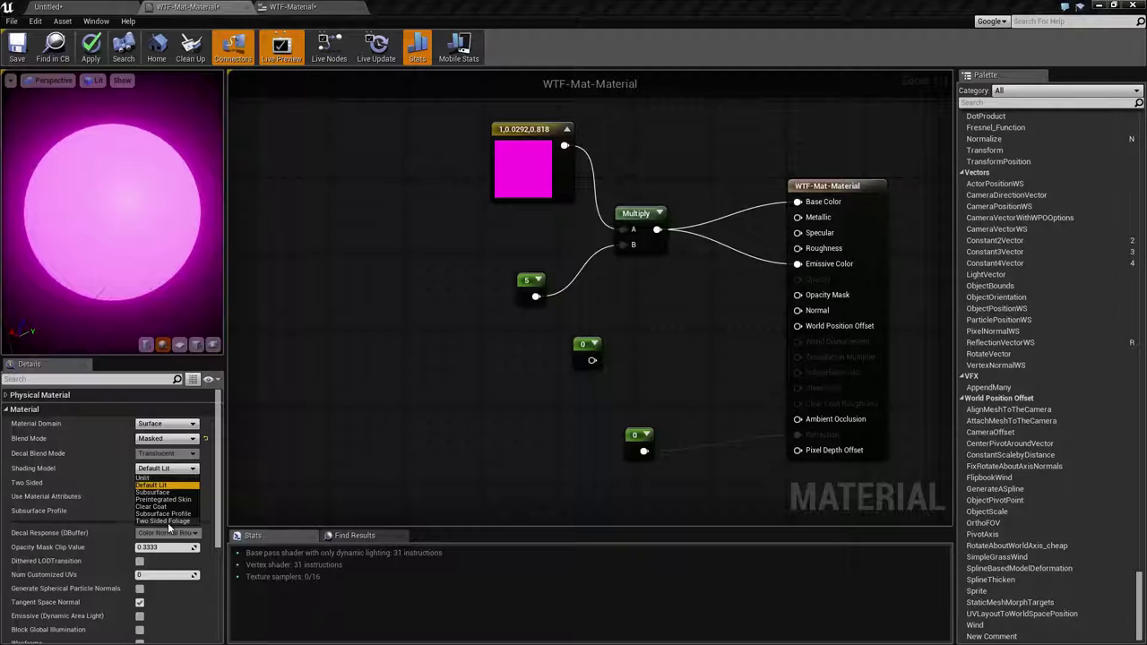
pyautogui.click(163, 520)
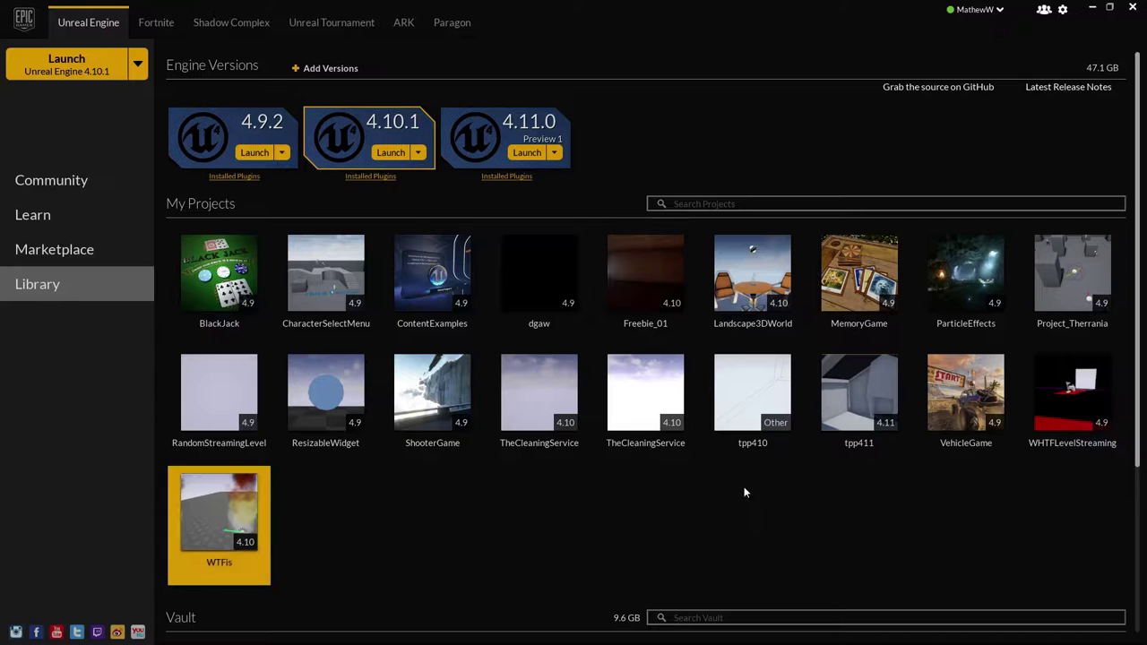
# - Launch Unreal Engine 4.11.0 and open the tpp411 project
pyautogui.click(524, 152)
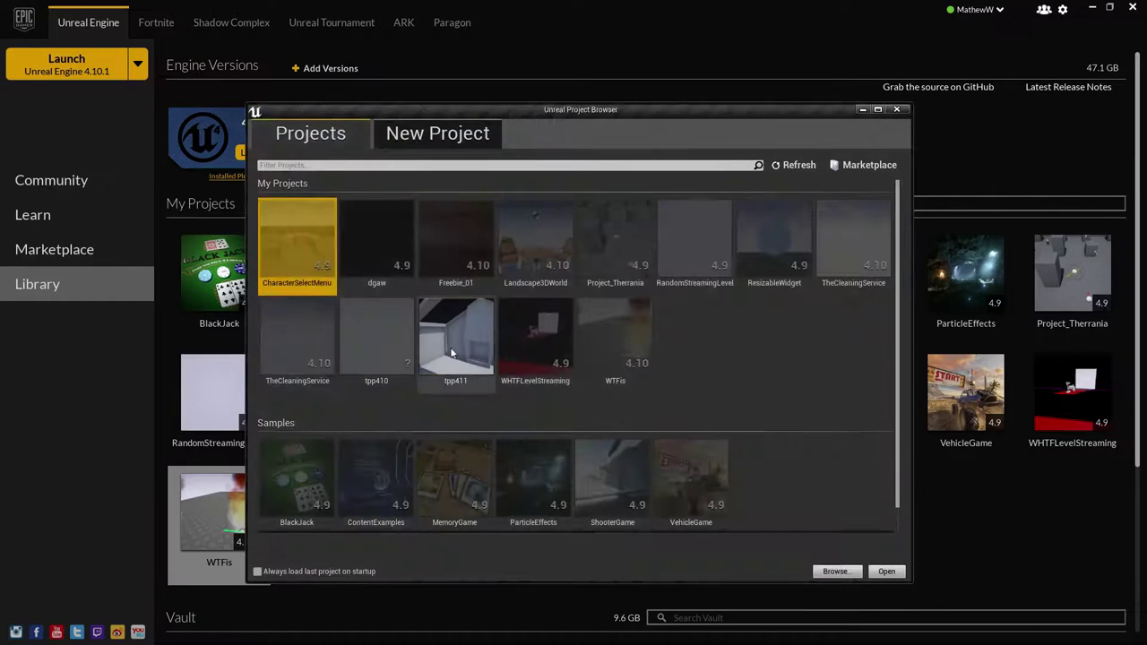
pyautogui.click(440, 336)
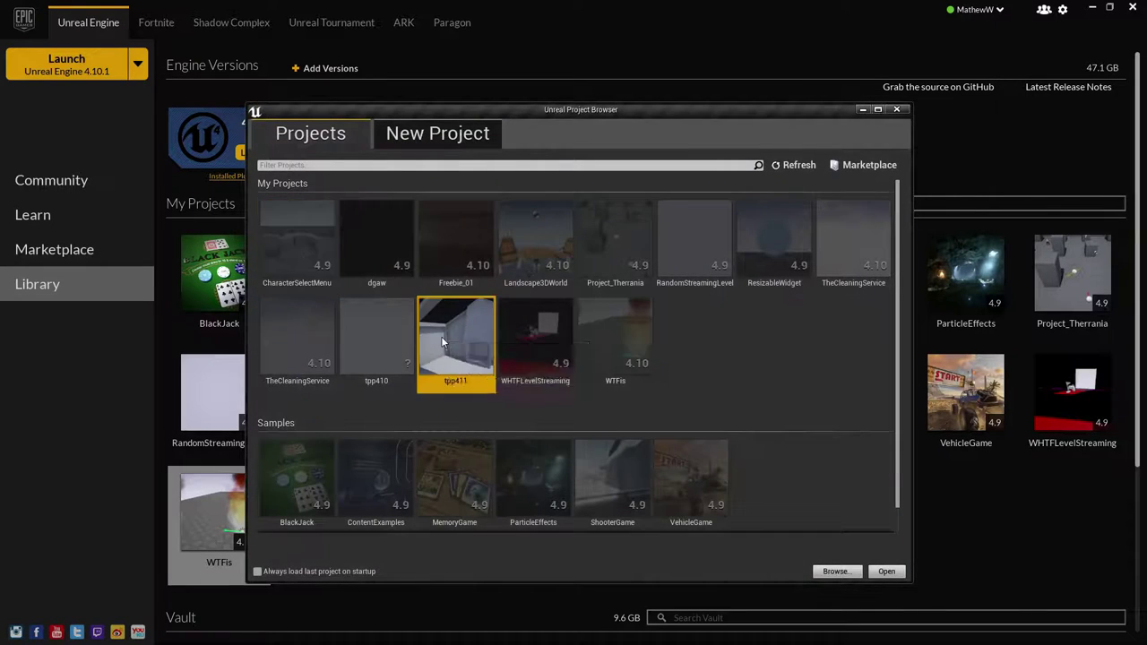
pyautogui.doubleClick(441, 336)
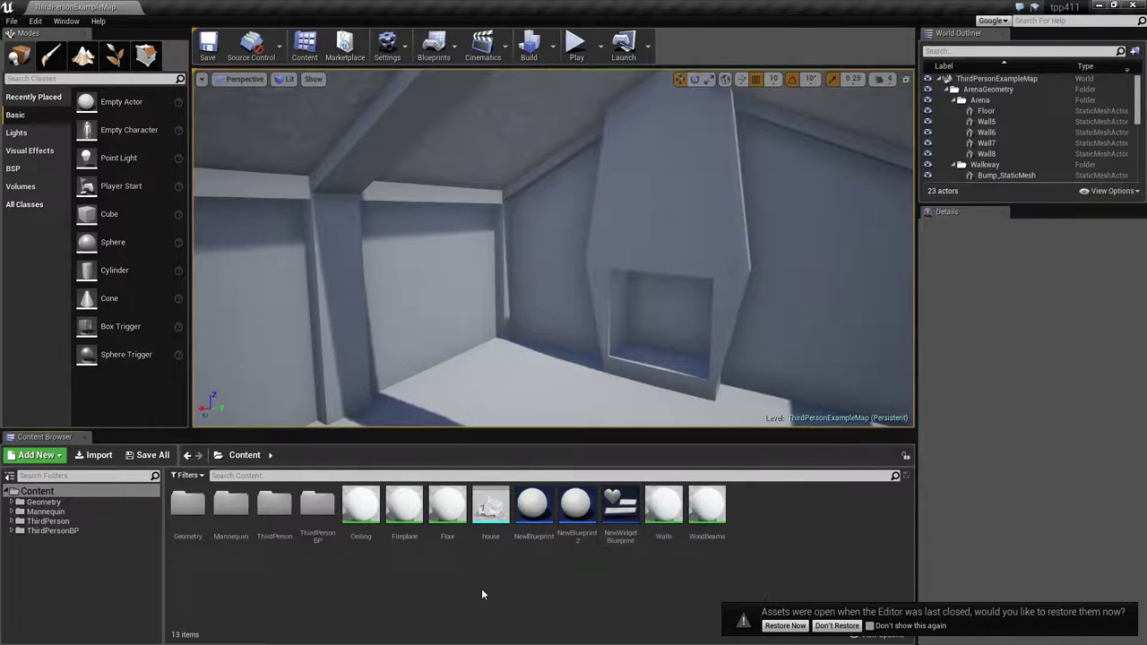
# - Open the Ceiling material and try the Hair, then Cloth shading model
pyautogui.click(355, 499)
pyautogui.doubleClick(356, 498)
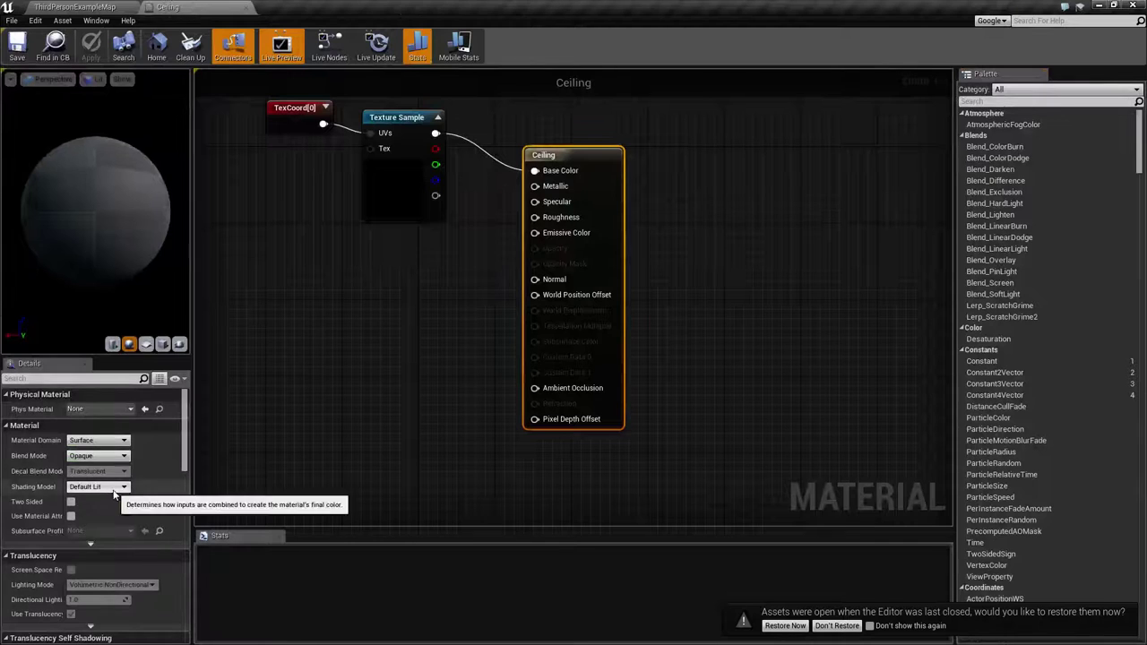
pyautogui.click(114, 488)
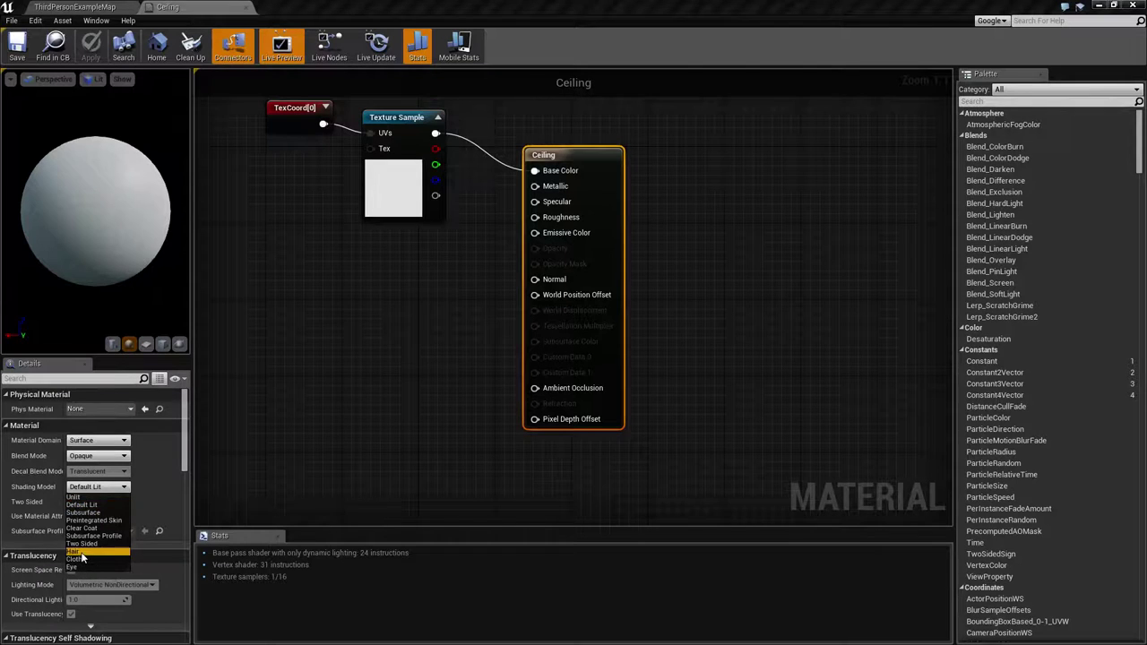
pyautogui.click(75, 551)
pyautogui.click(104, 488)
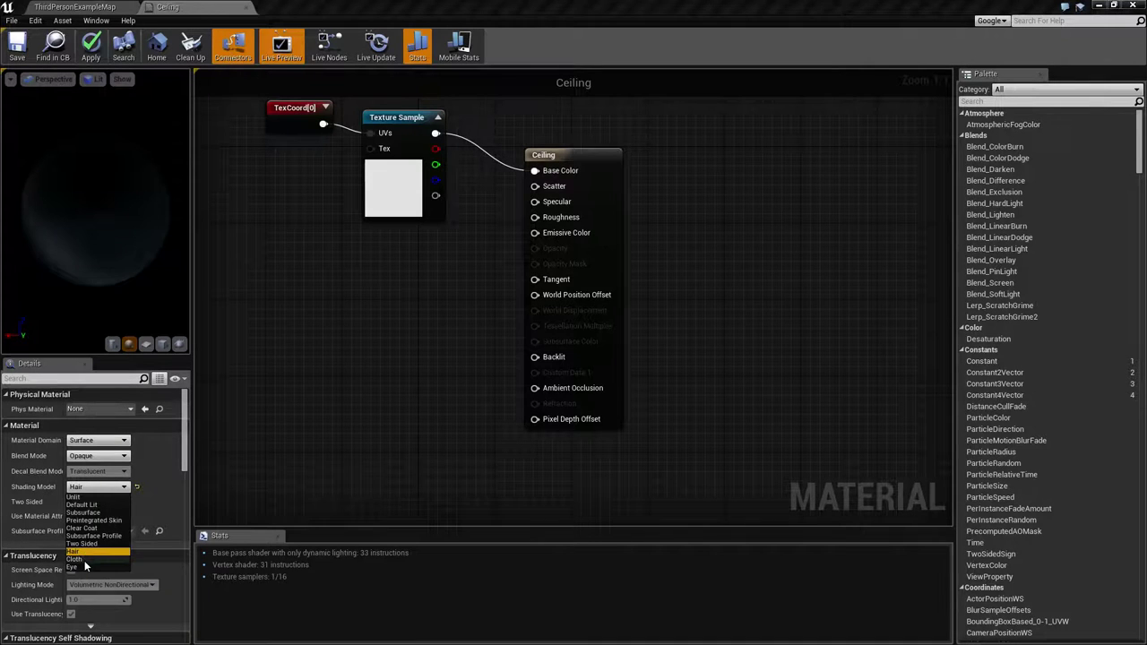
pyautogui.click(84, 559)
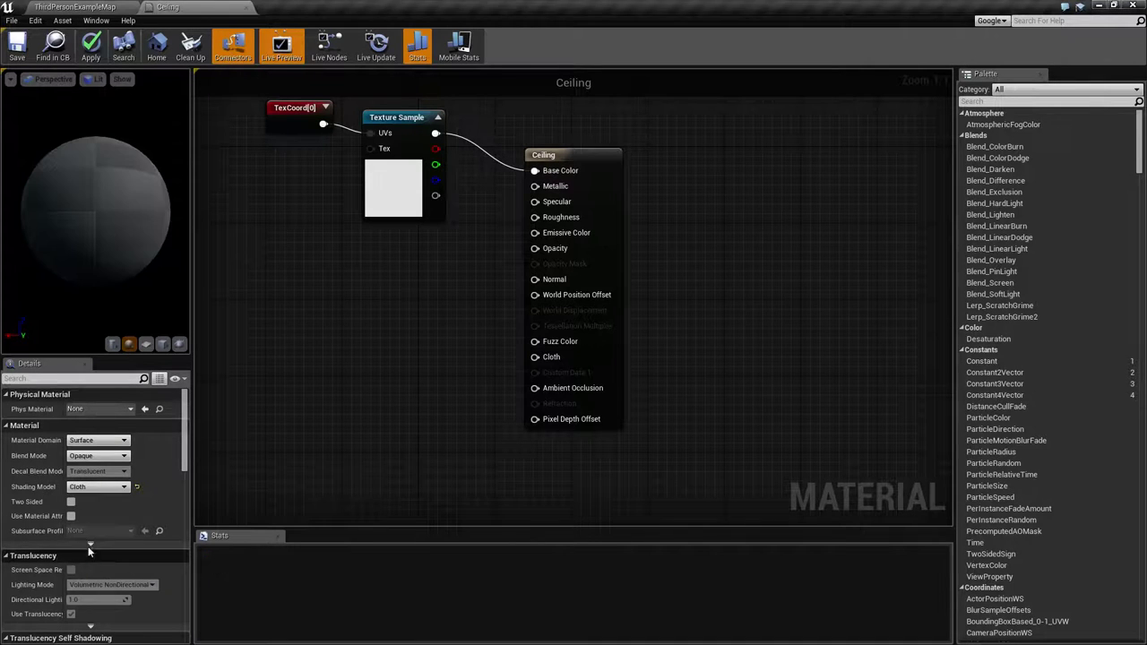
# - Inspect Cloth shading on the preview sphere, then switch to Eye and inspect it
pyautogui.click(96, 490)
pyautogui.click(152, 269)
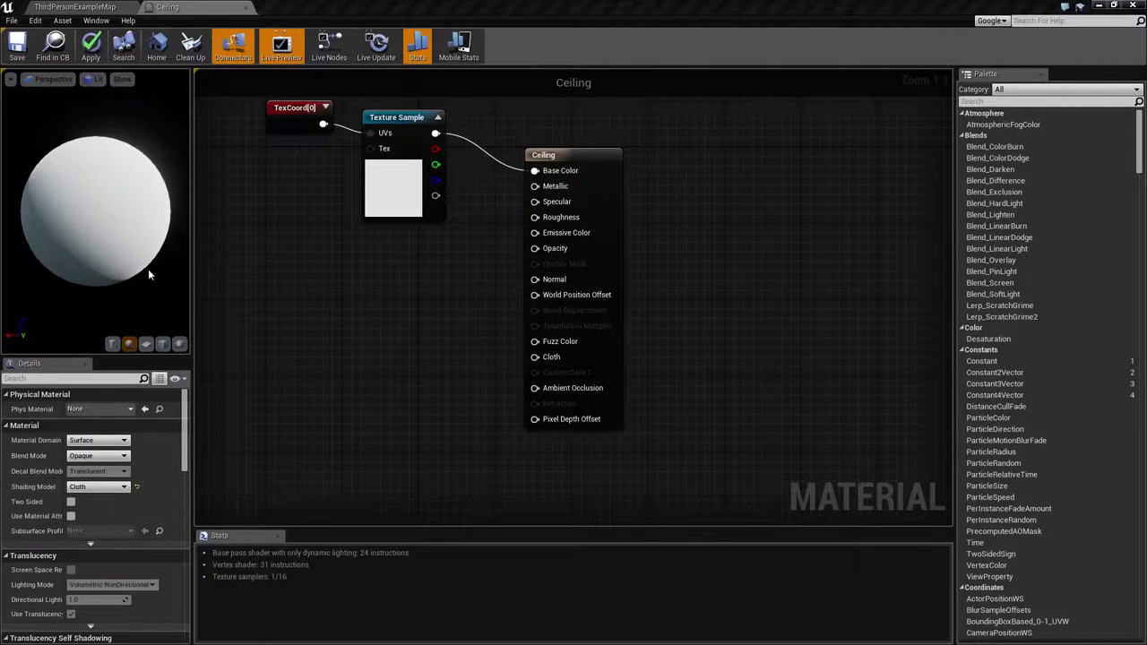
pyautogui.moveTo(89, 224)
pyautogui.mouseDown()
pyautogui.moveTo(104, 239)
pyautogui.moveTo(50, 190)
pyautogui.mouseUp()
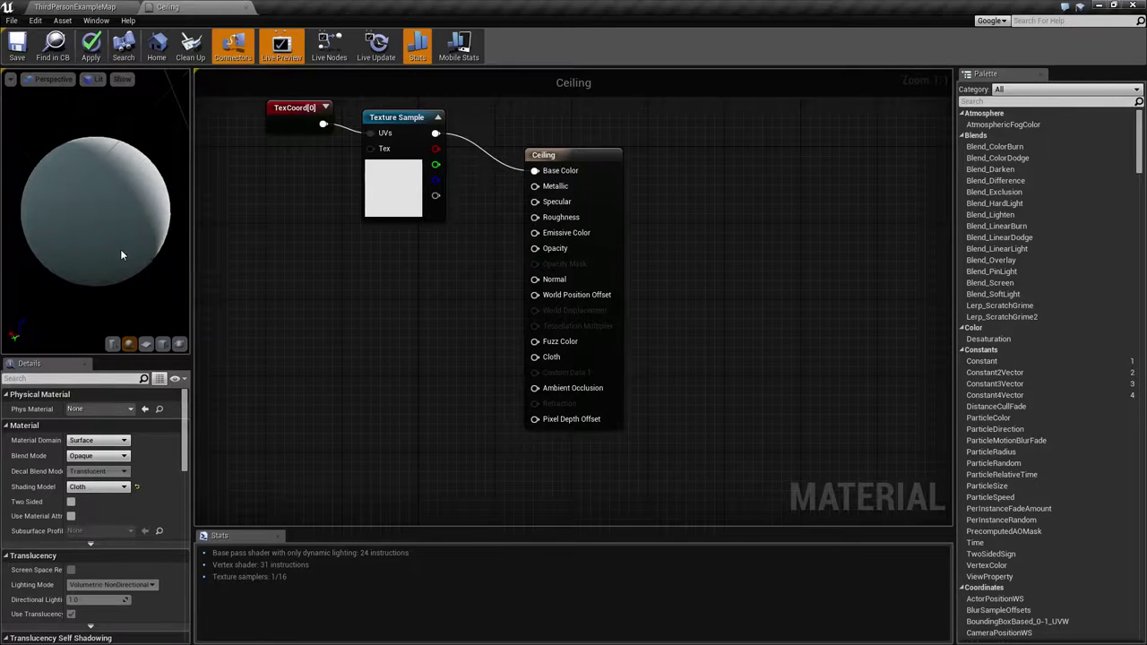
pyautogui.moveTo(122, 255); pyautogui.dragTo(97, 215)
pyautogui.moveTo(79, 169)
pyautogui.mouseDown()
pyautogui.moveTo(99, 180)
pyautogui.moveTo(79, 148)
pyautogui.mouseUp()
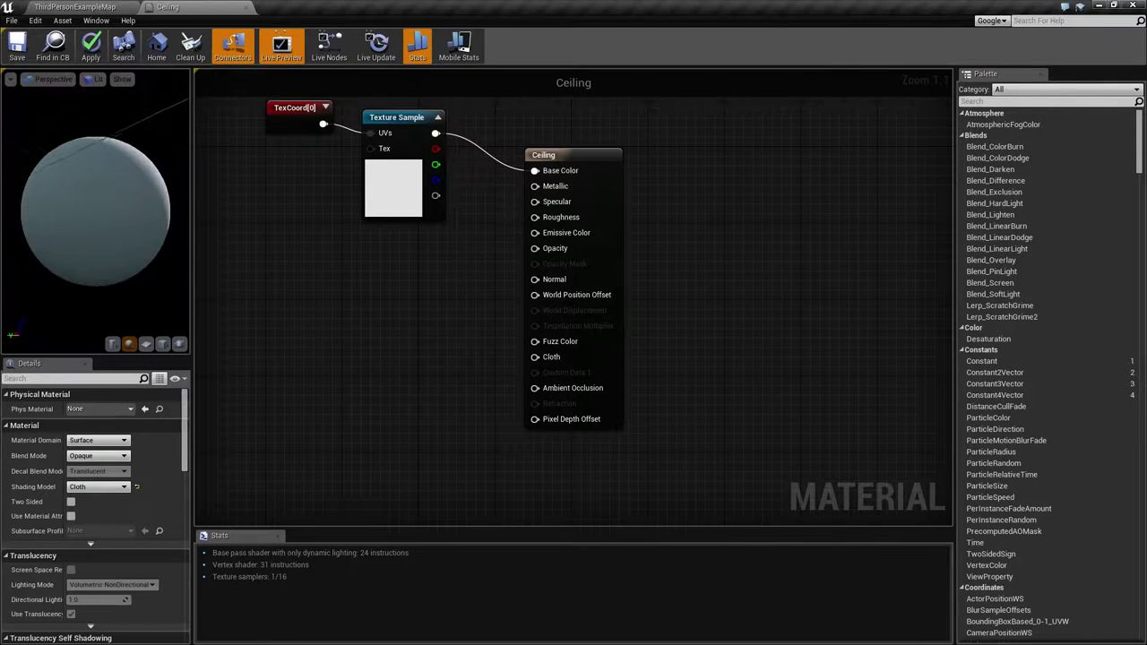
pyautogui.click(96, 487)
pyautogui.click(72, 566)
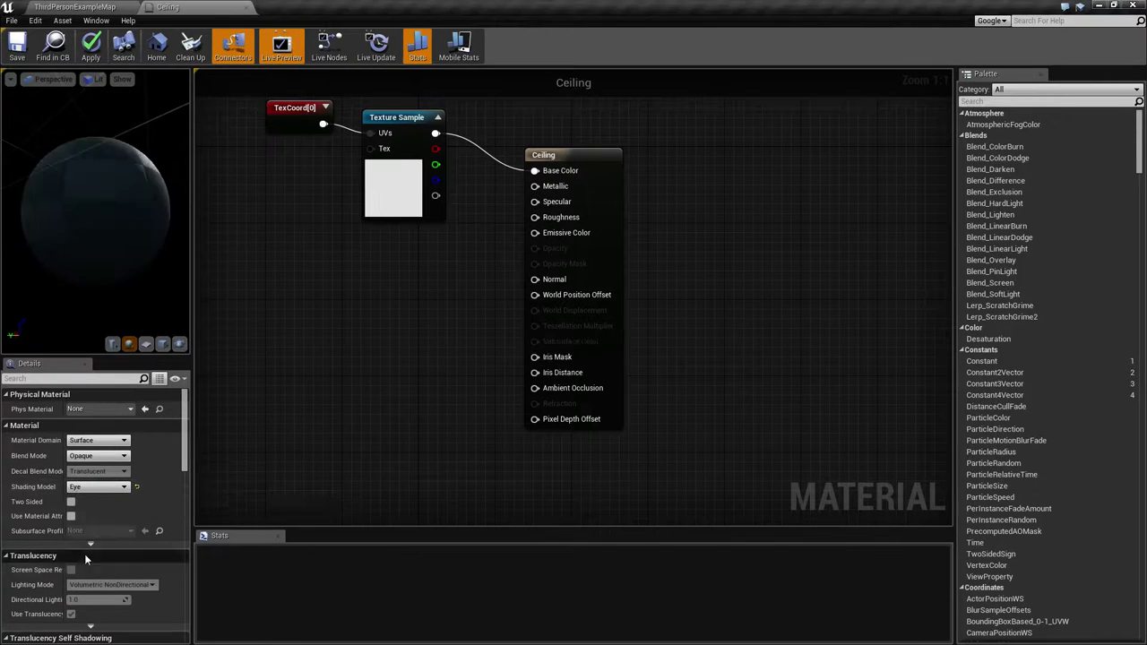
pyautogui.moveTo(64, 227); pyautogui.dragTo(165, 133)
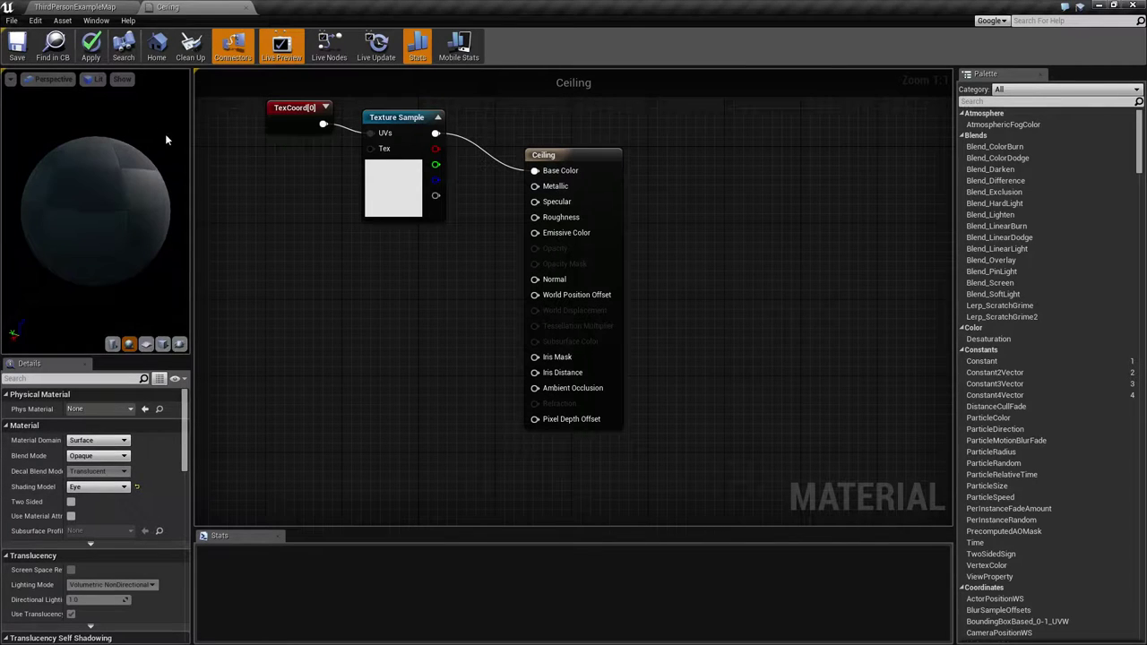
pyautogui.moveTo(108, 216); pyautogui.dragTo(26, 259)
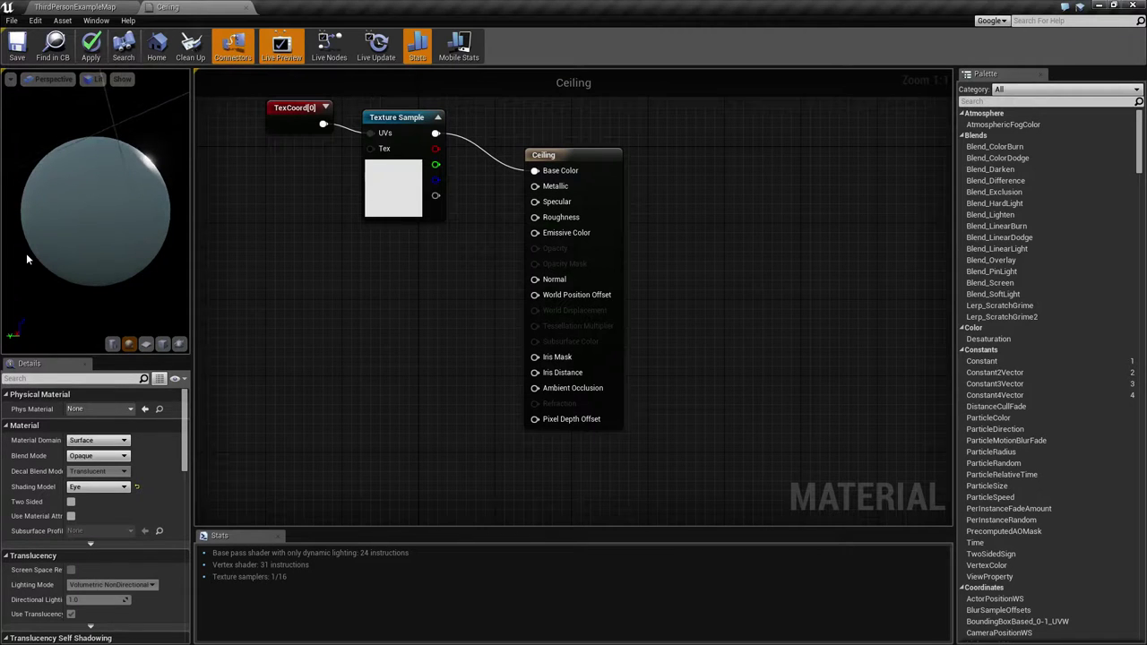
# - Keep Eye with the Surface domain, reveal advanced properties, and close the Ceiling editor
pyautogui.click(109, 487)
pyautogui.click(108, 486)
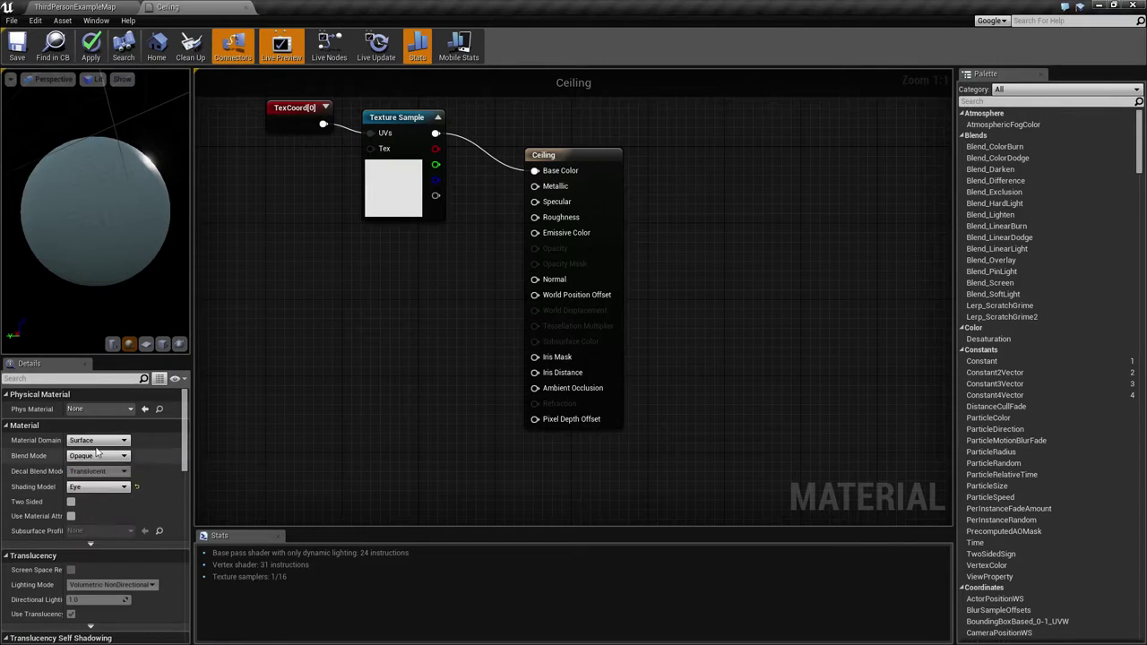
pyautogui.click(97, 440)
pyautogui.click(97, 446)
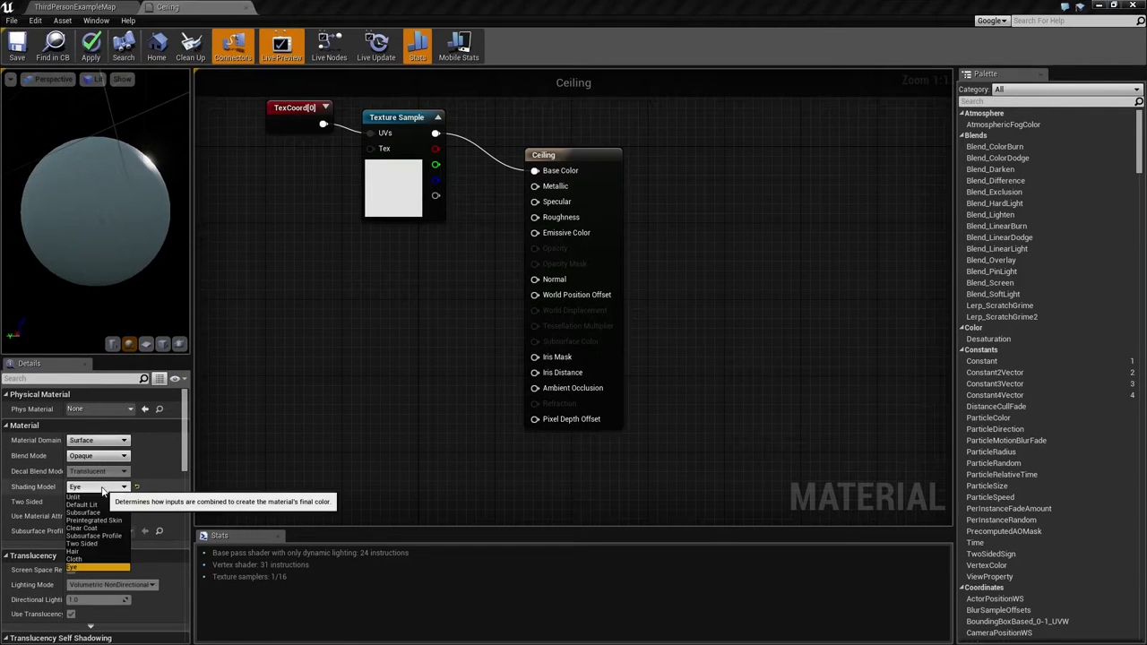
pyautogui.scroll(-3, 108, 528)
pyautogui.click(102, 469)
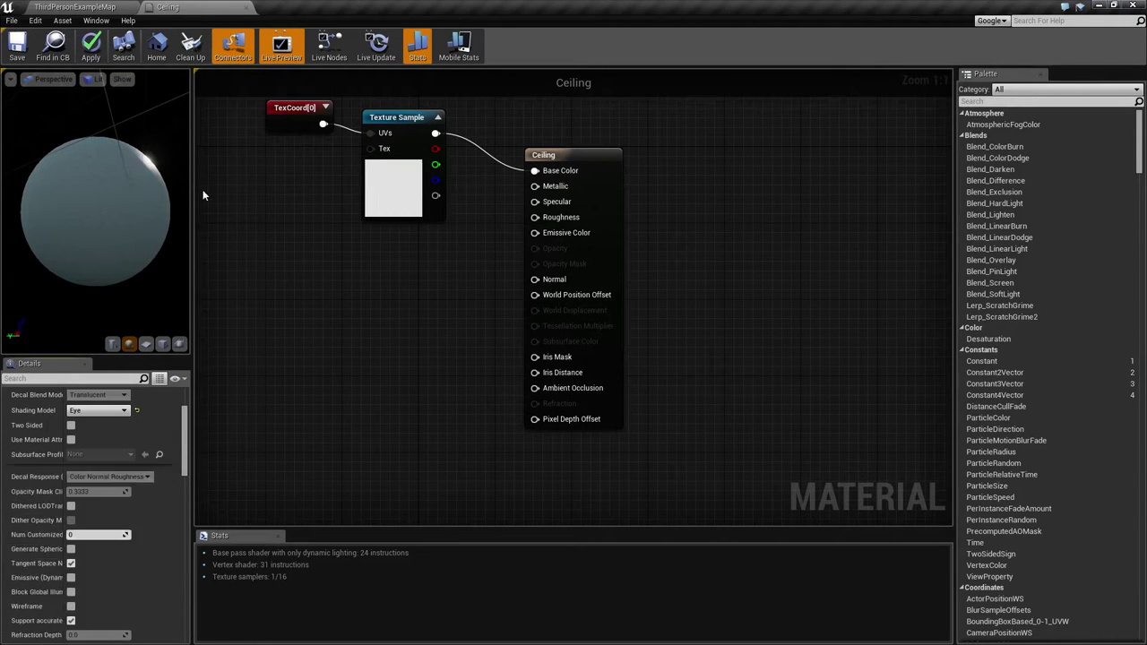
pyautogui.click(1130, 6)
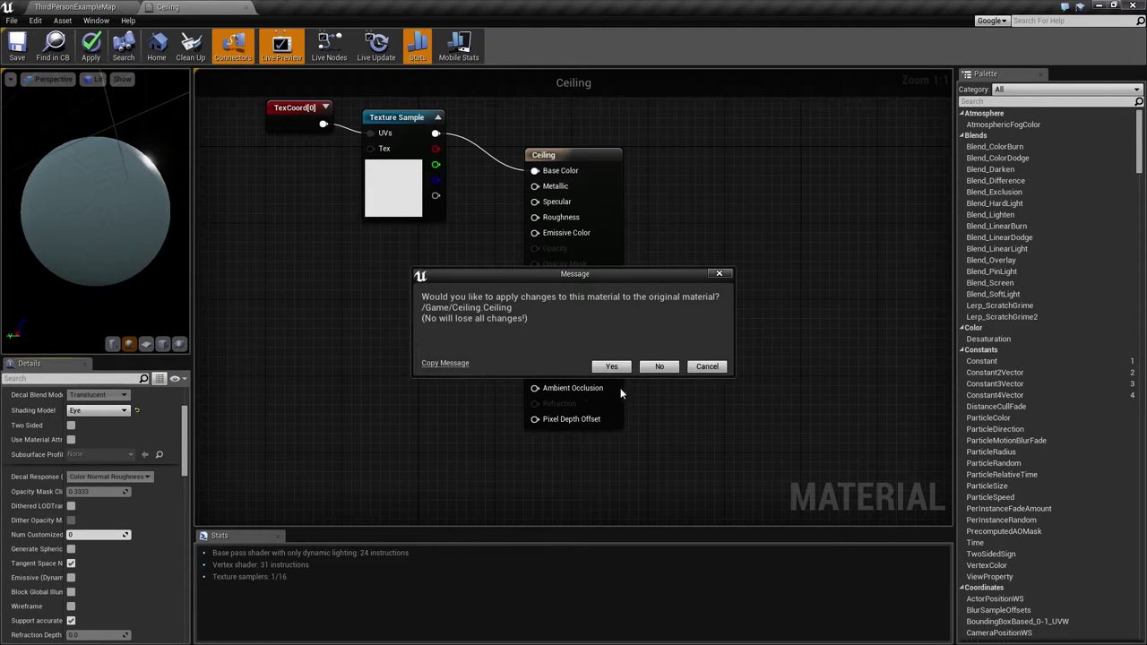
# - Answer the prompt about applying changes to the Ceiling material
pyautogui.click(659, 367)
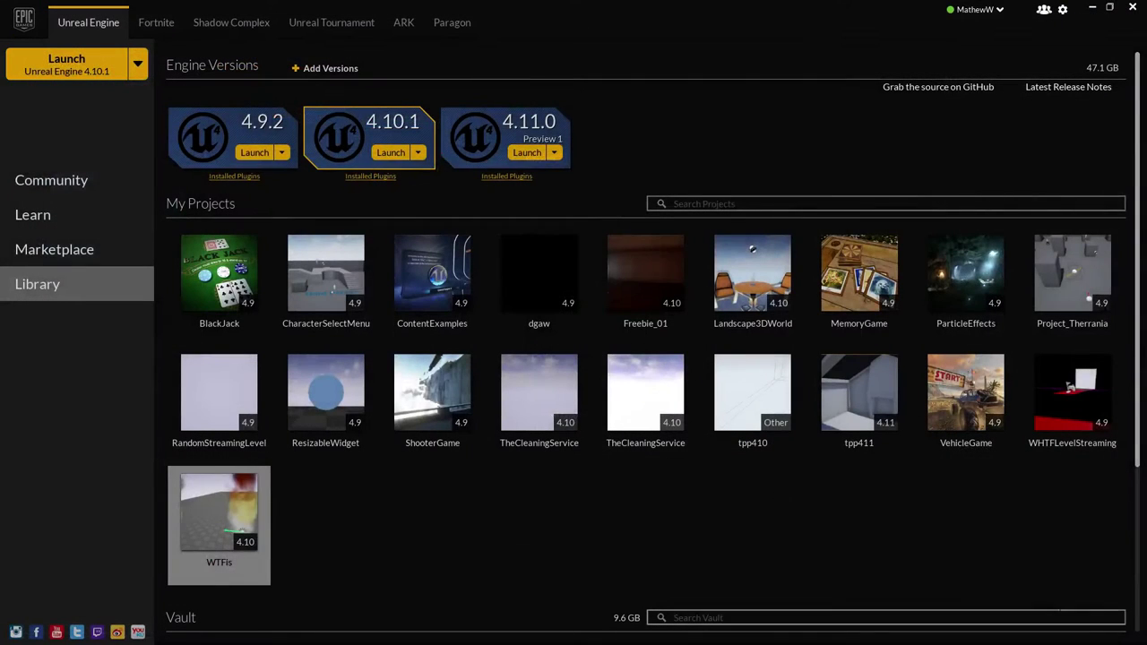